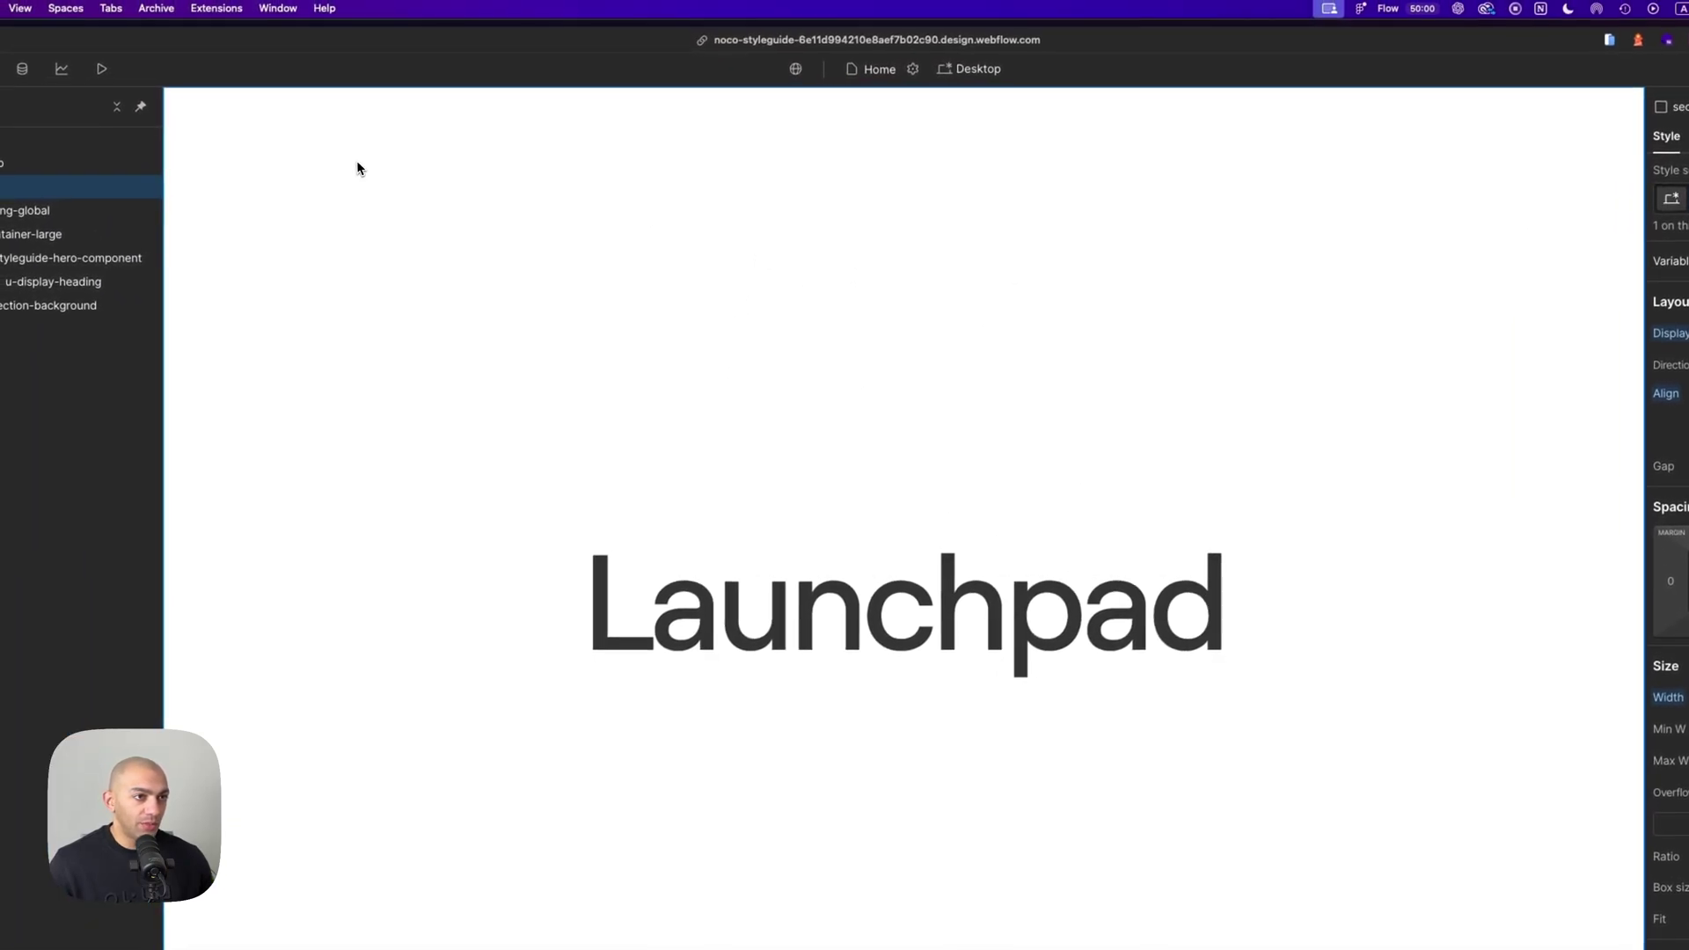
Inspect the heading and section styles, previewing the page in dark then light browser appearance.
left_click(603, 550)
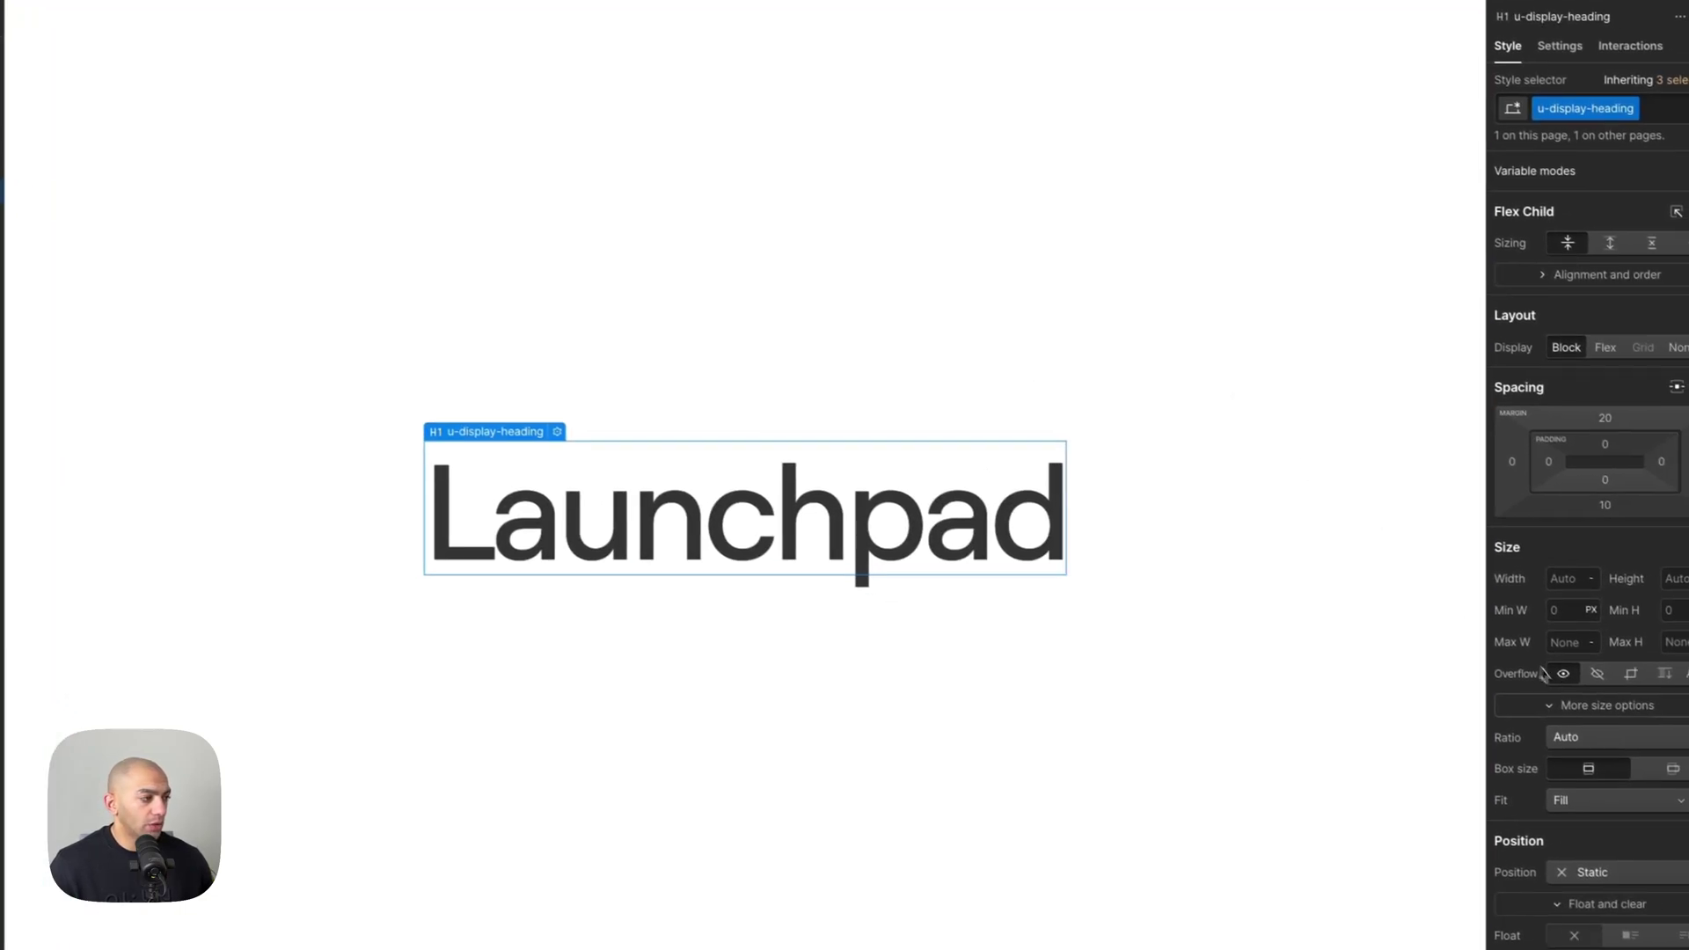
left_click(1037, 370)
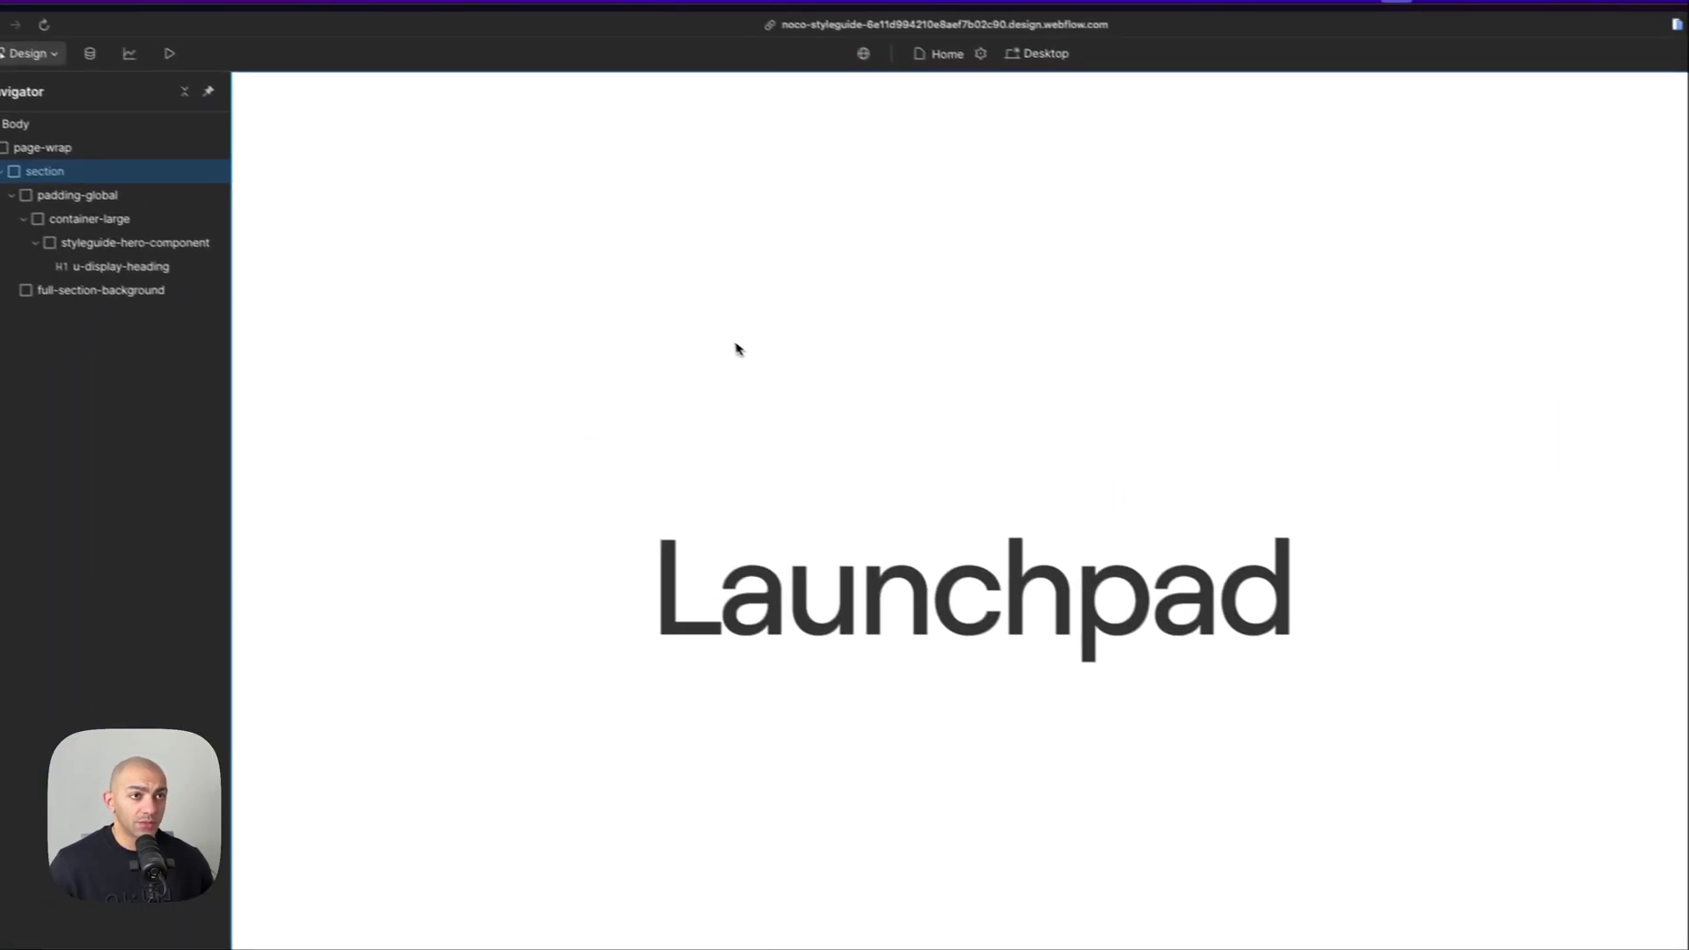
left_click(136, 9)
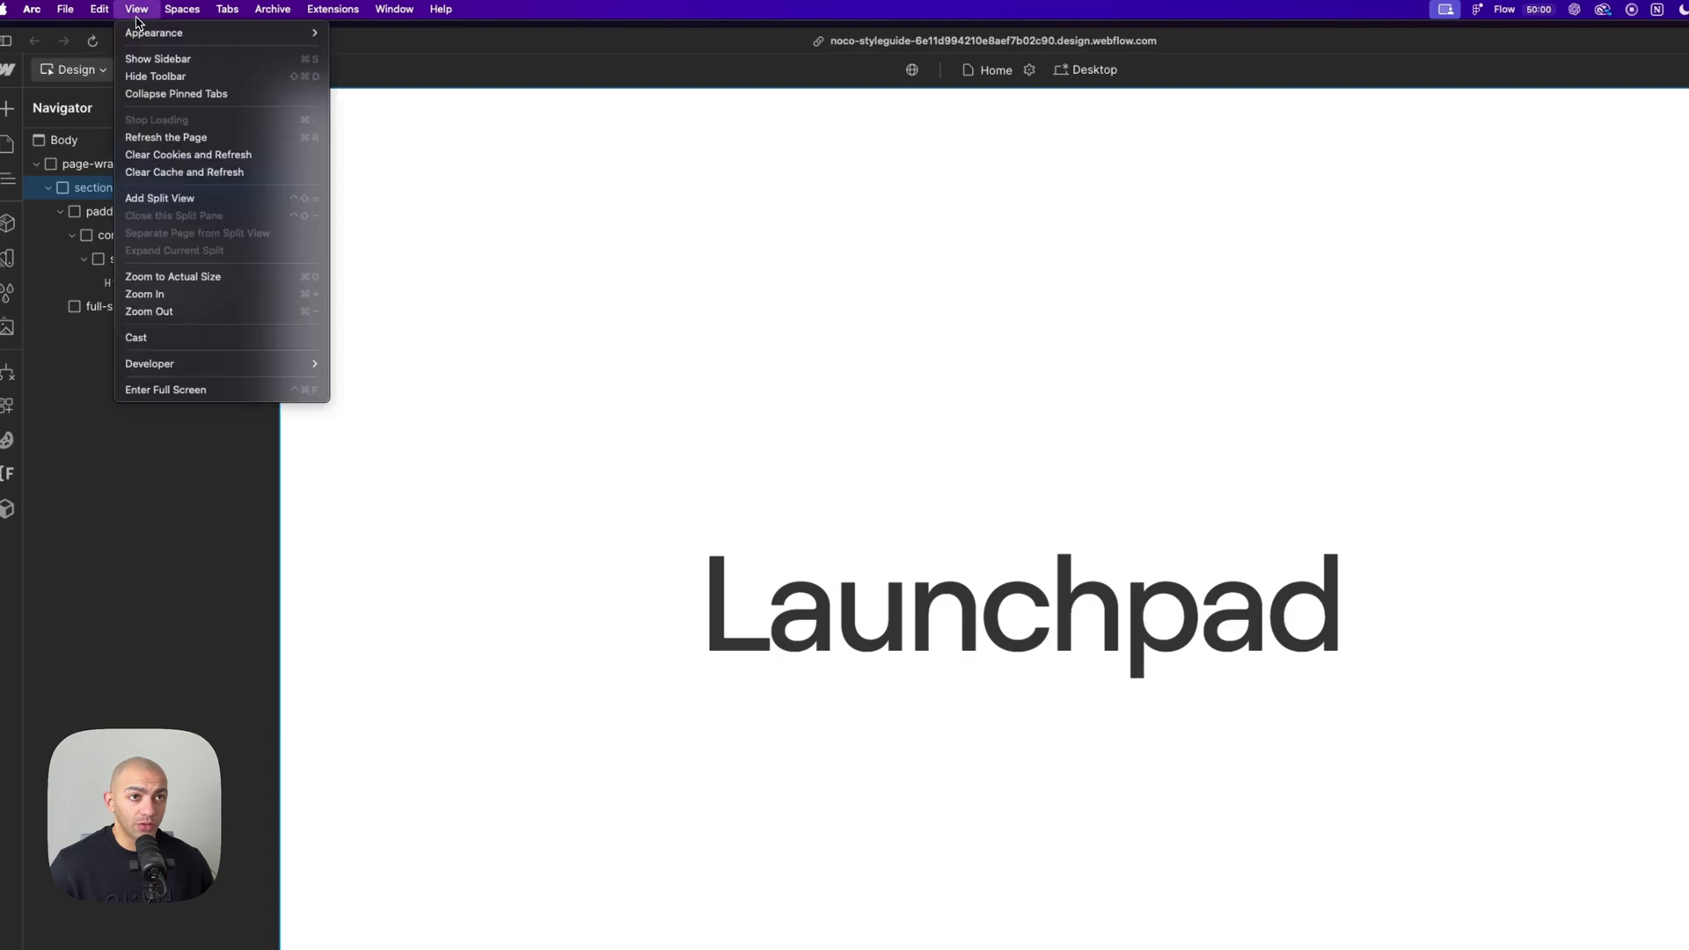
mouse_move(146, 39)
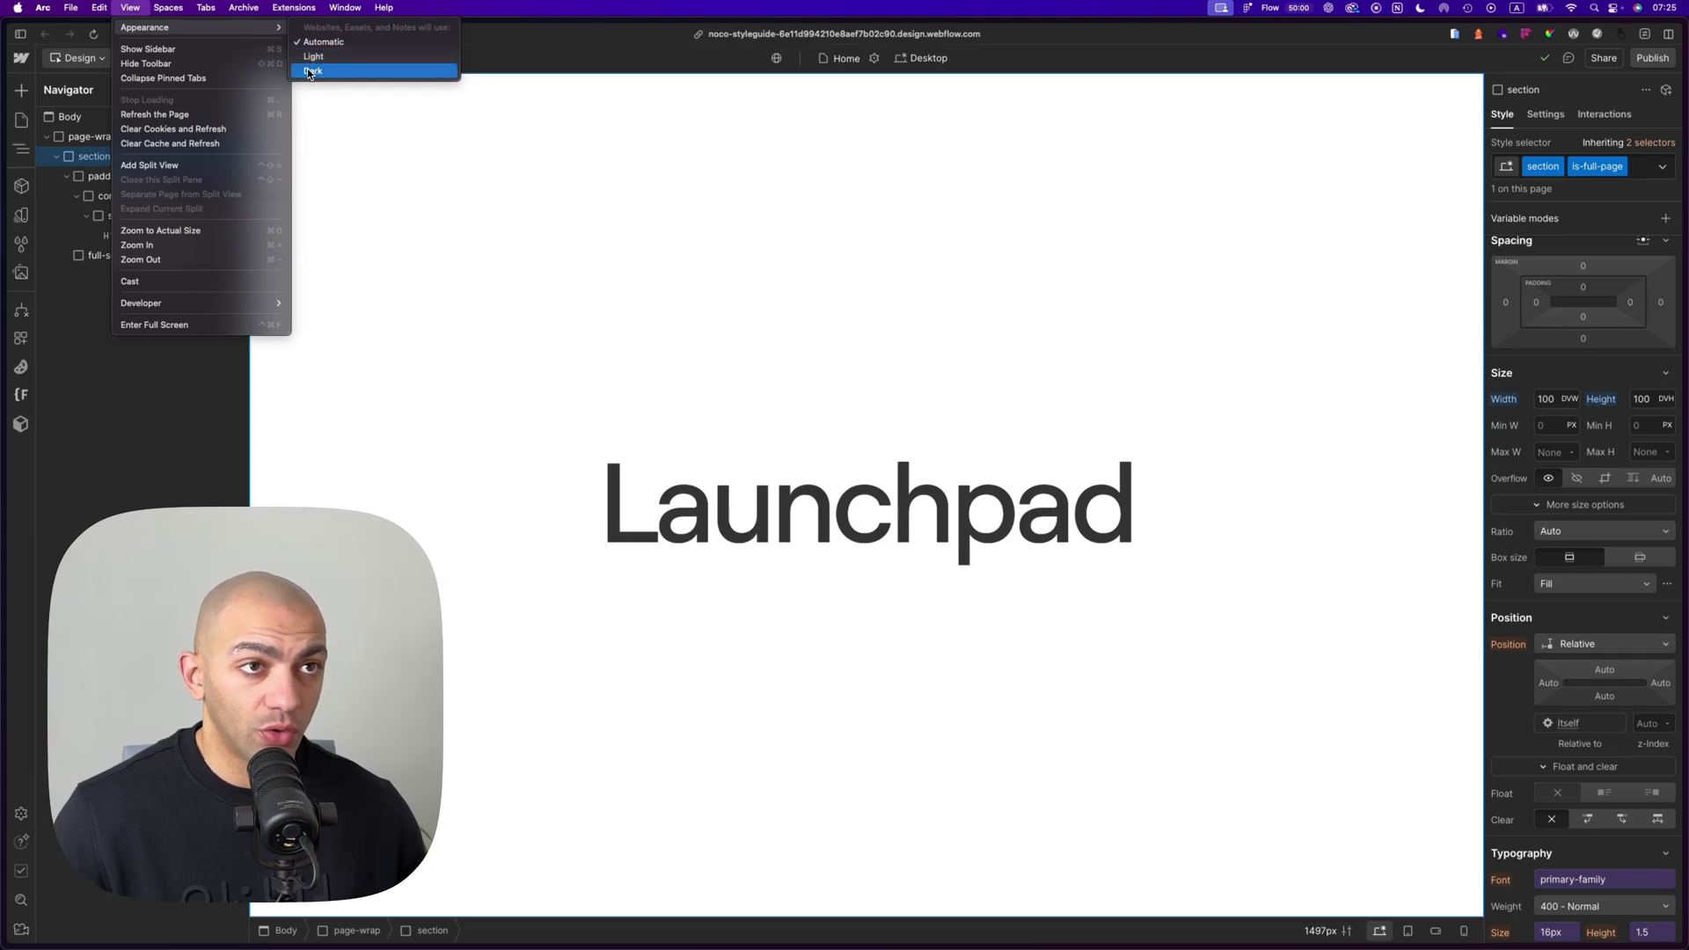
left_click(317, 72)
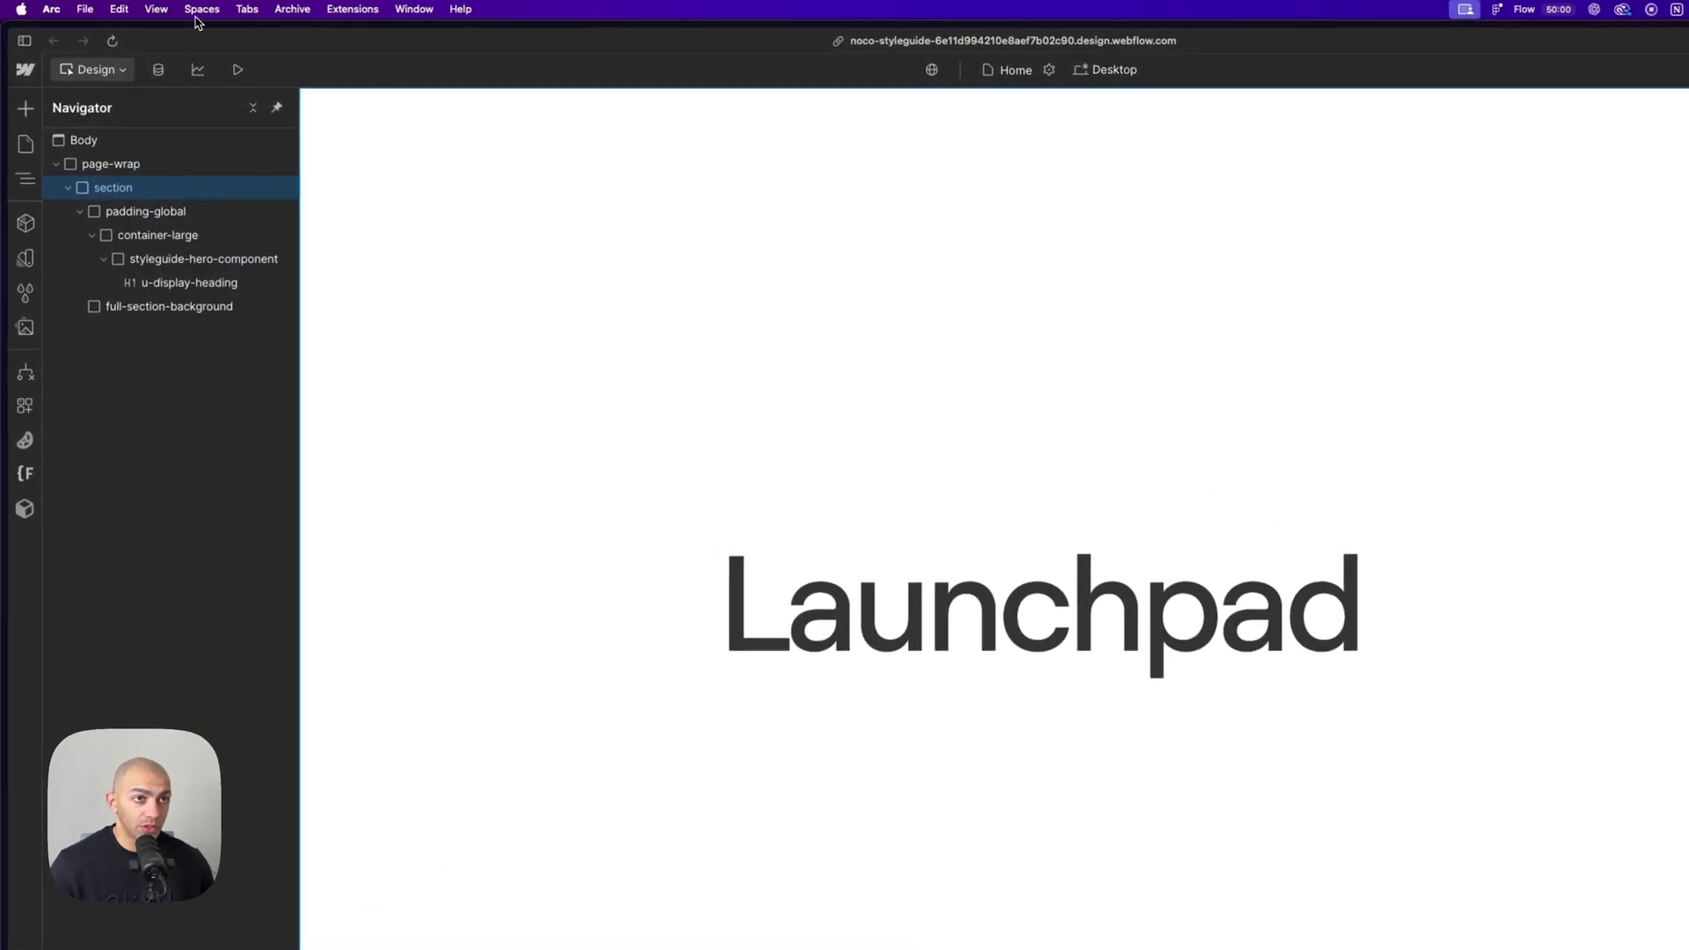
left_click(155, 9)
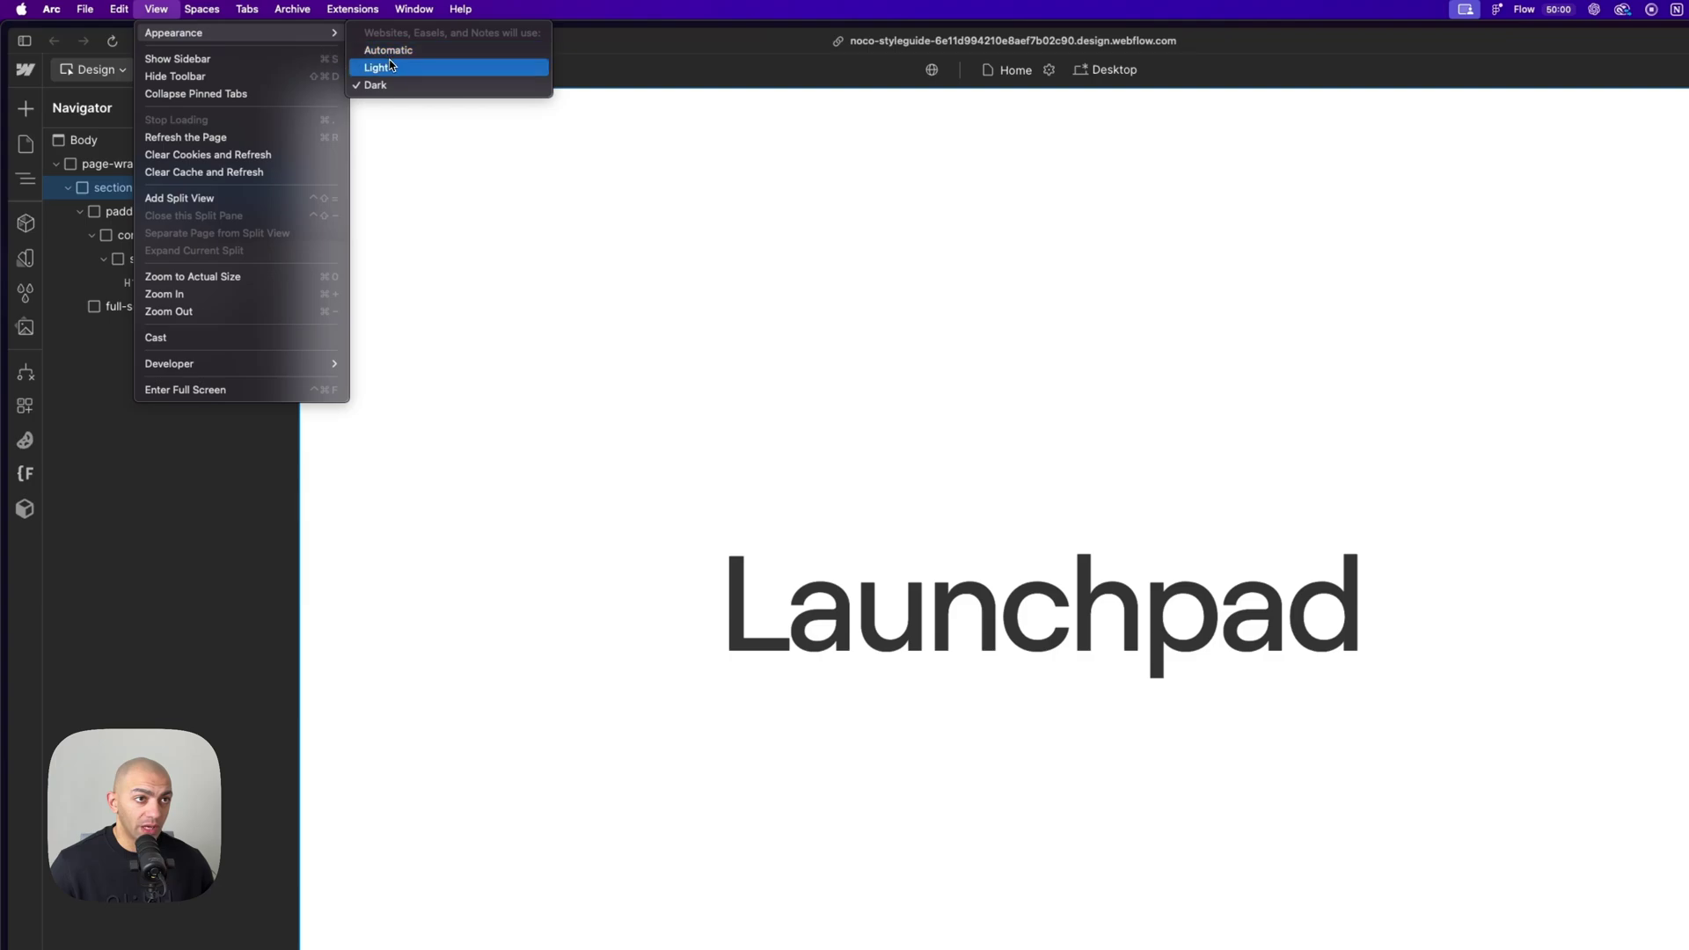
left_click(389, 64)
left_click(163, 11)
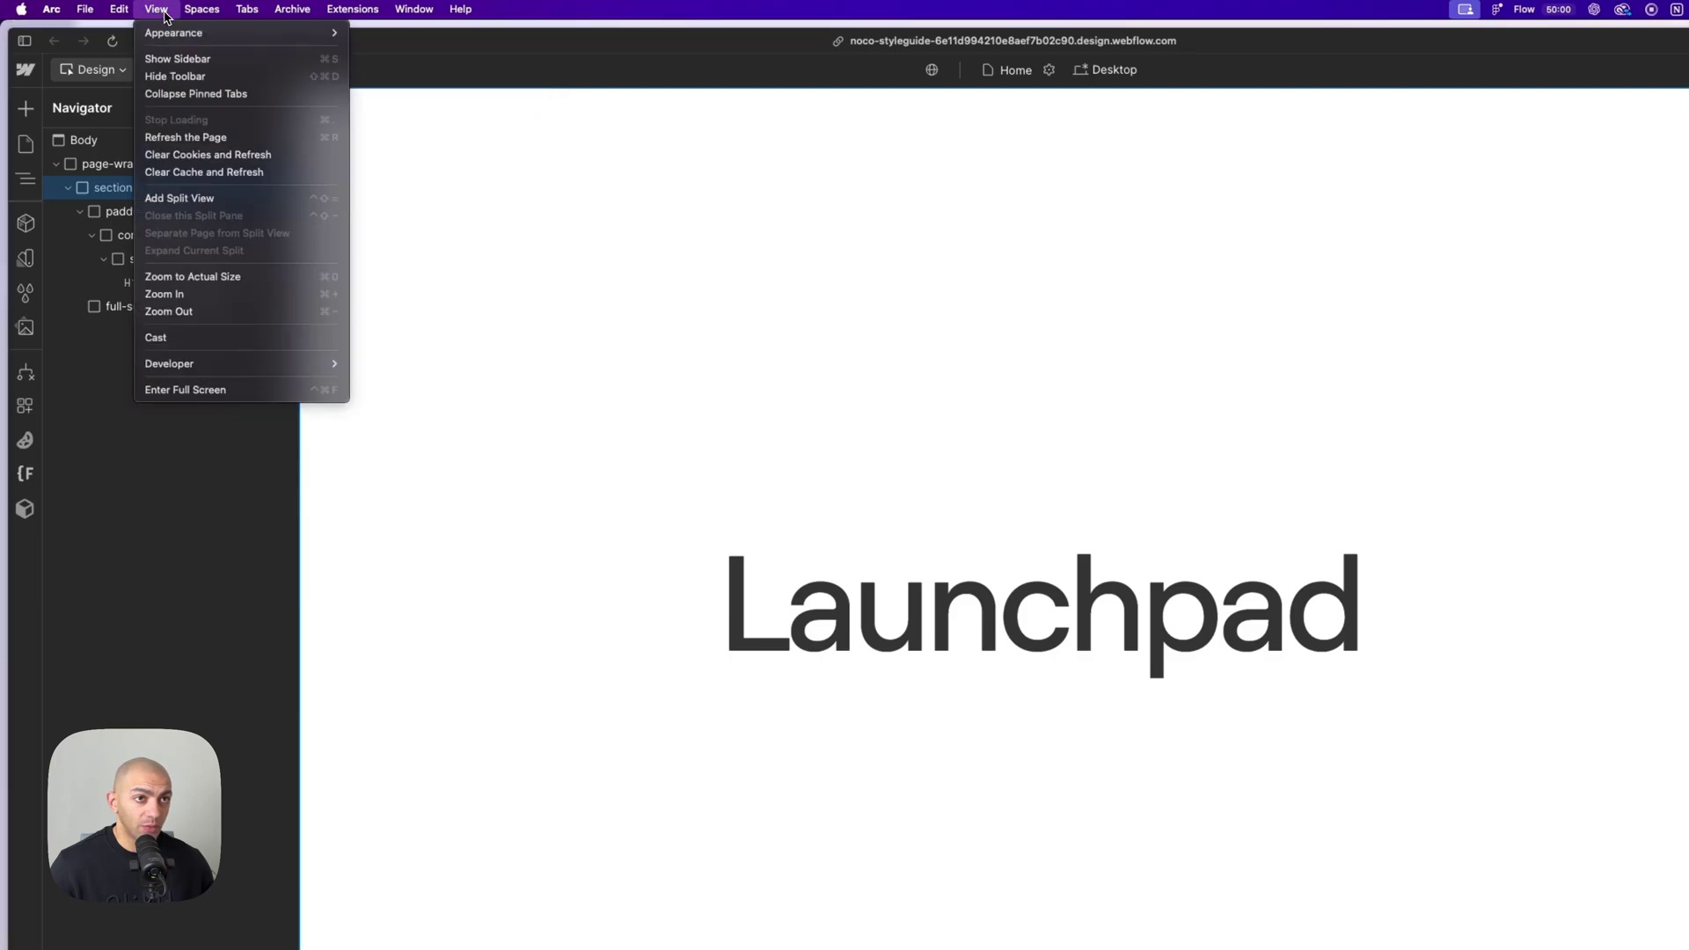
left_click(642, 38)
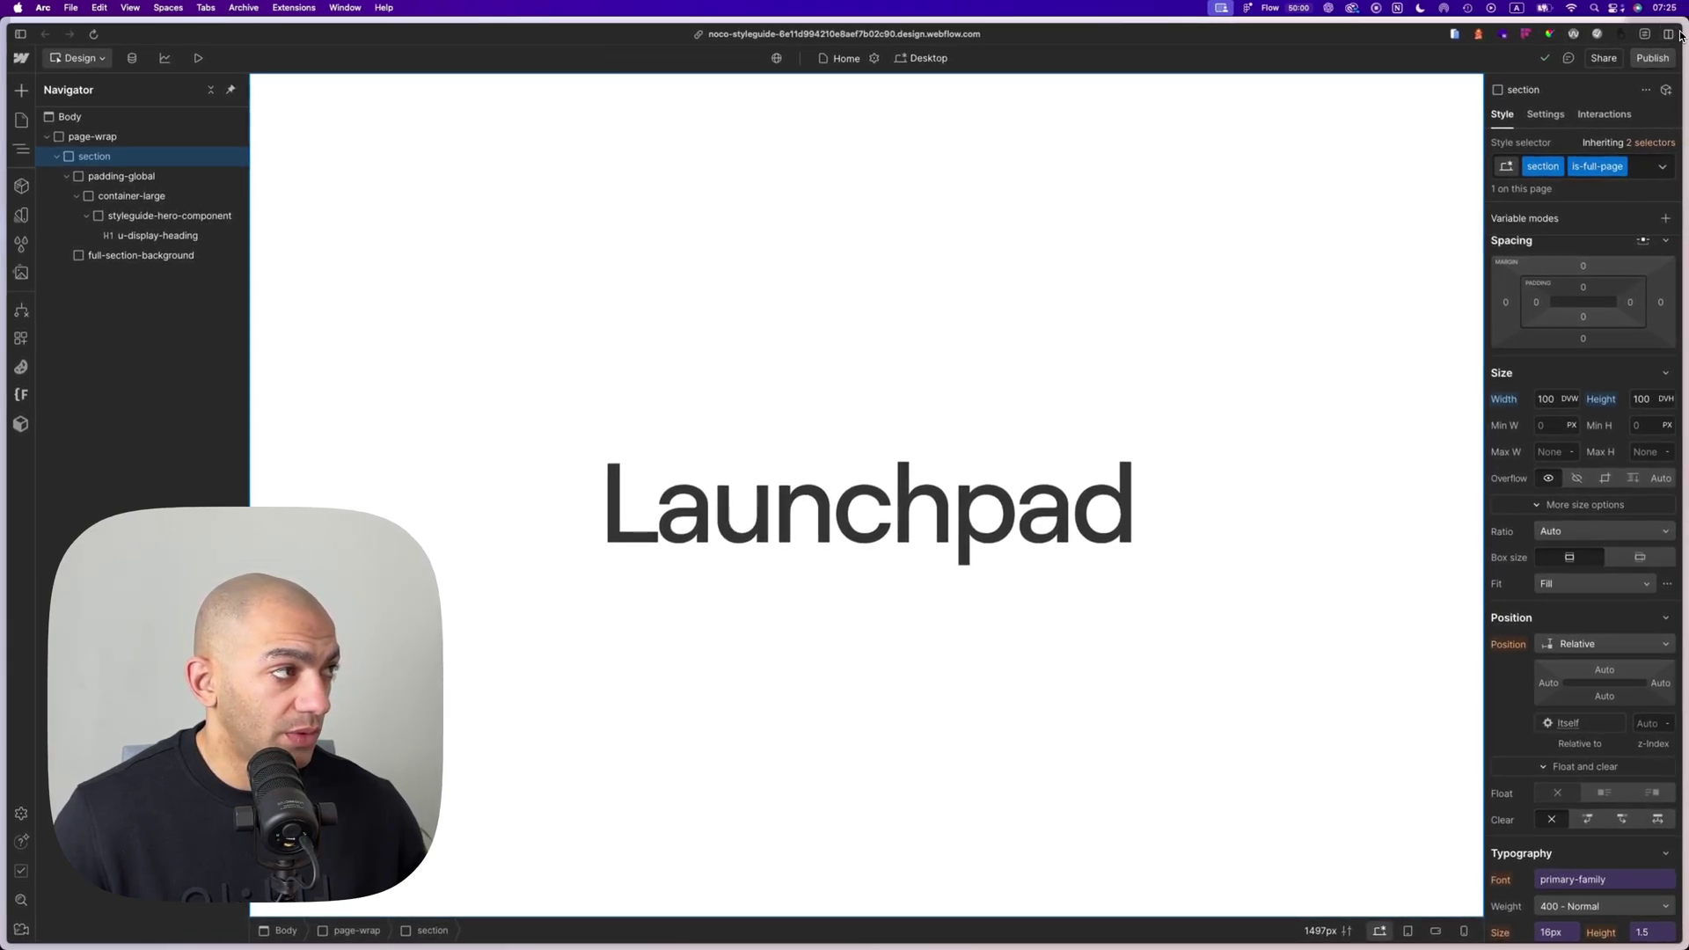
Set the browser appearance to dark, then to follow the system, and show the Variables panel.
left_click(131, 8)
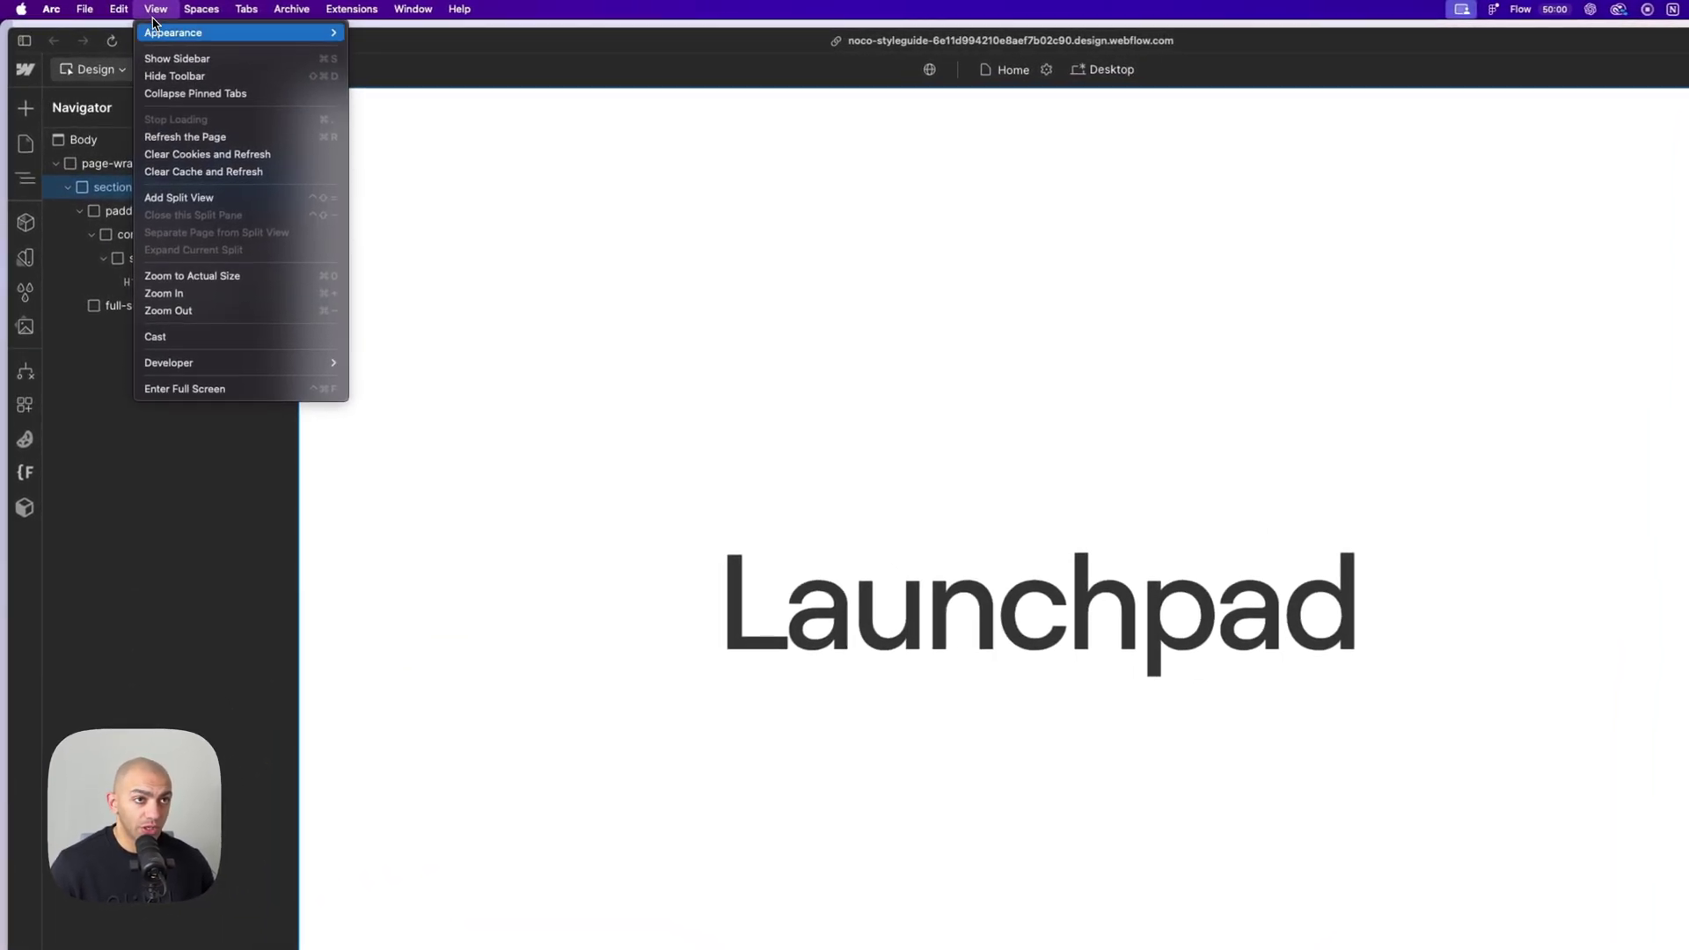
mouse_move(229, 33)
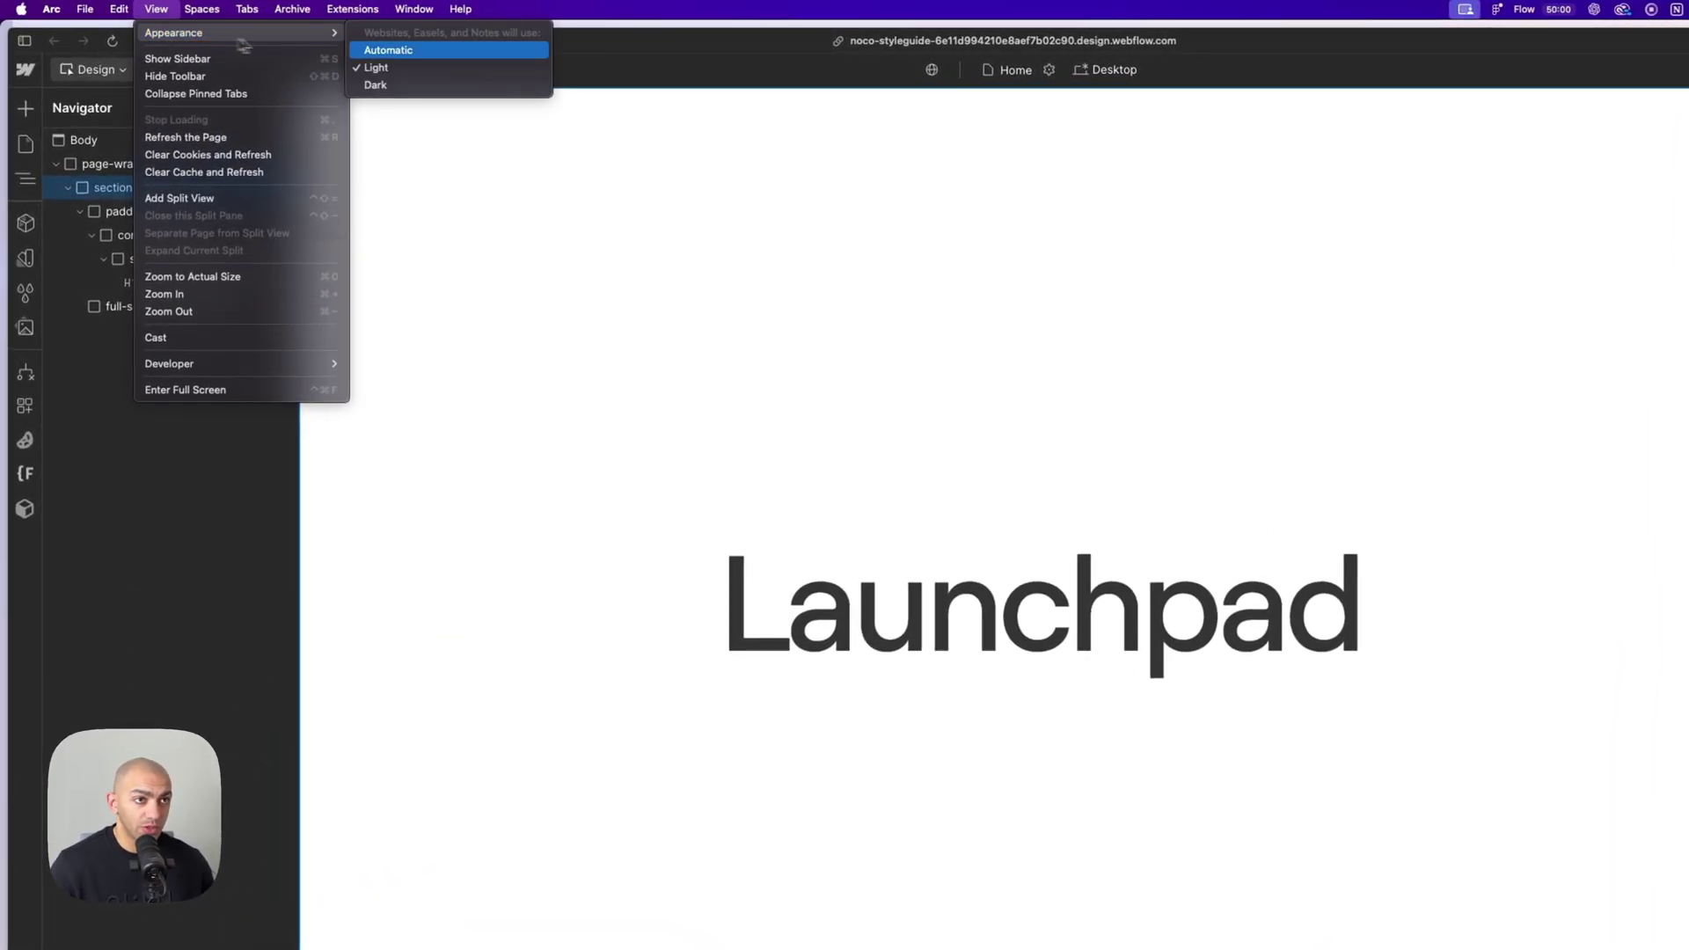
left_click(379, 85)
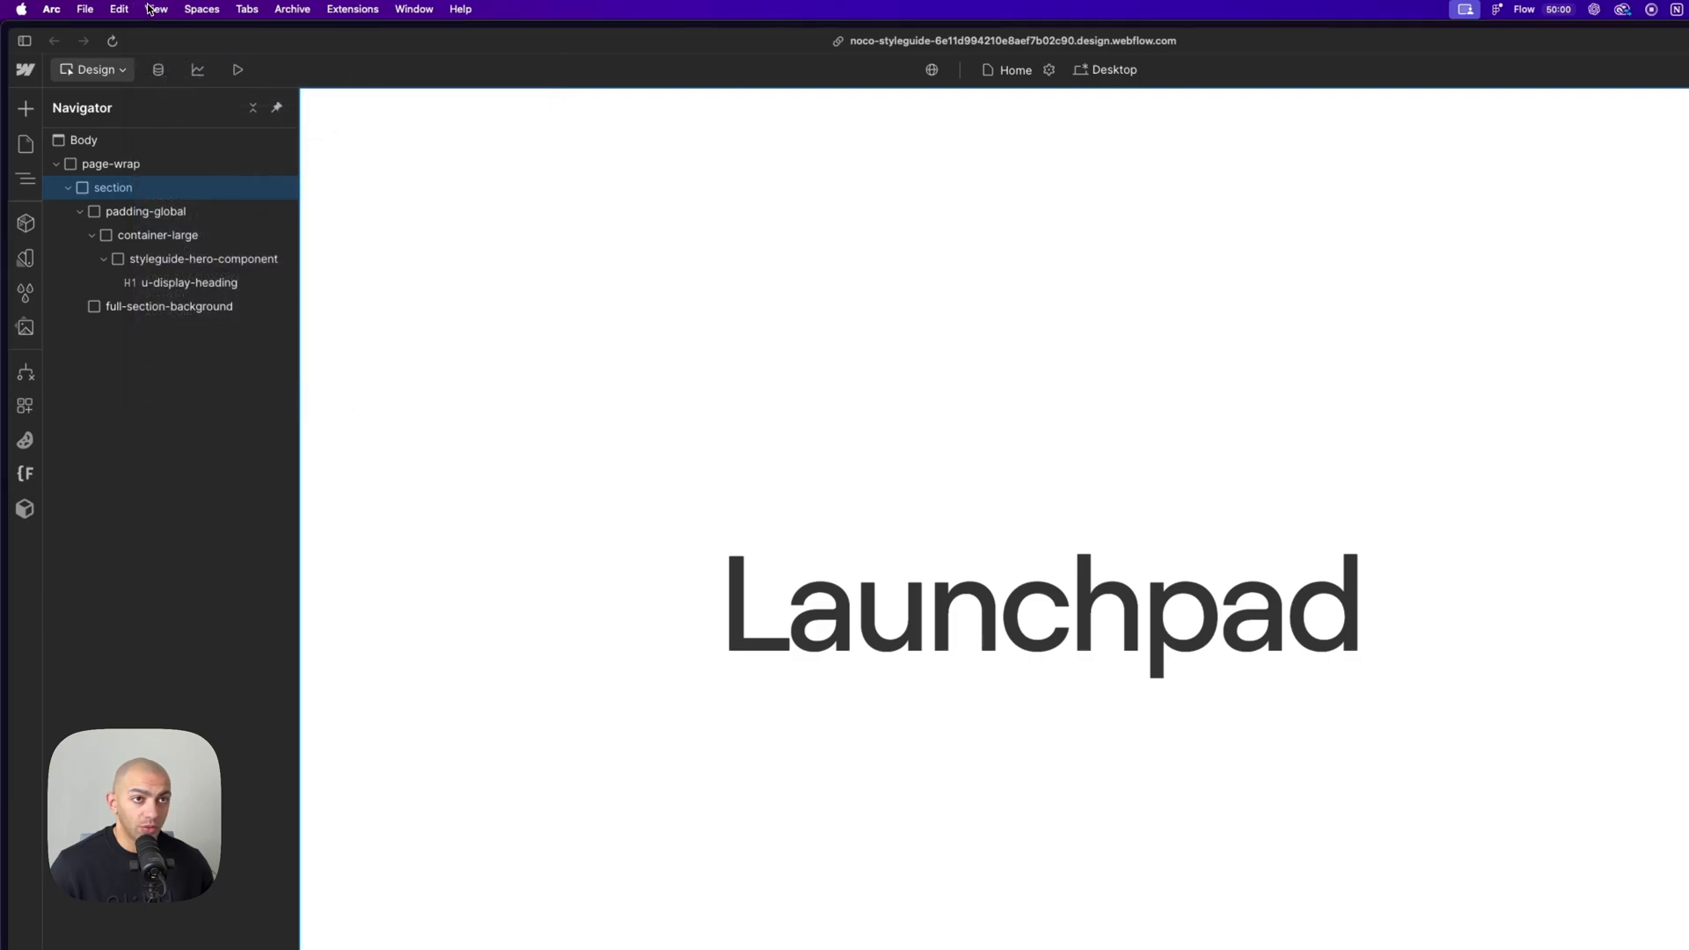
left_click(201, 9)
mouse_move(156, 9)
mouse_move(220, 33)
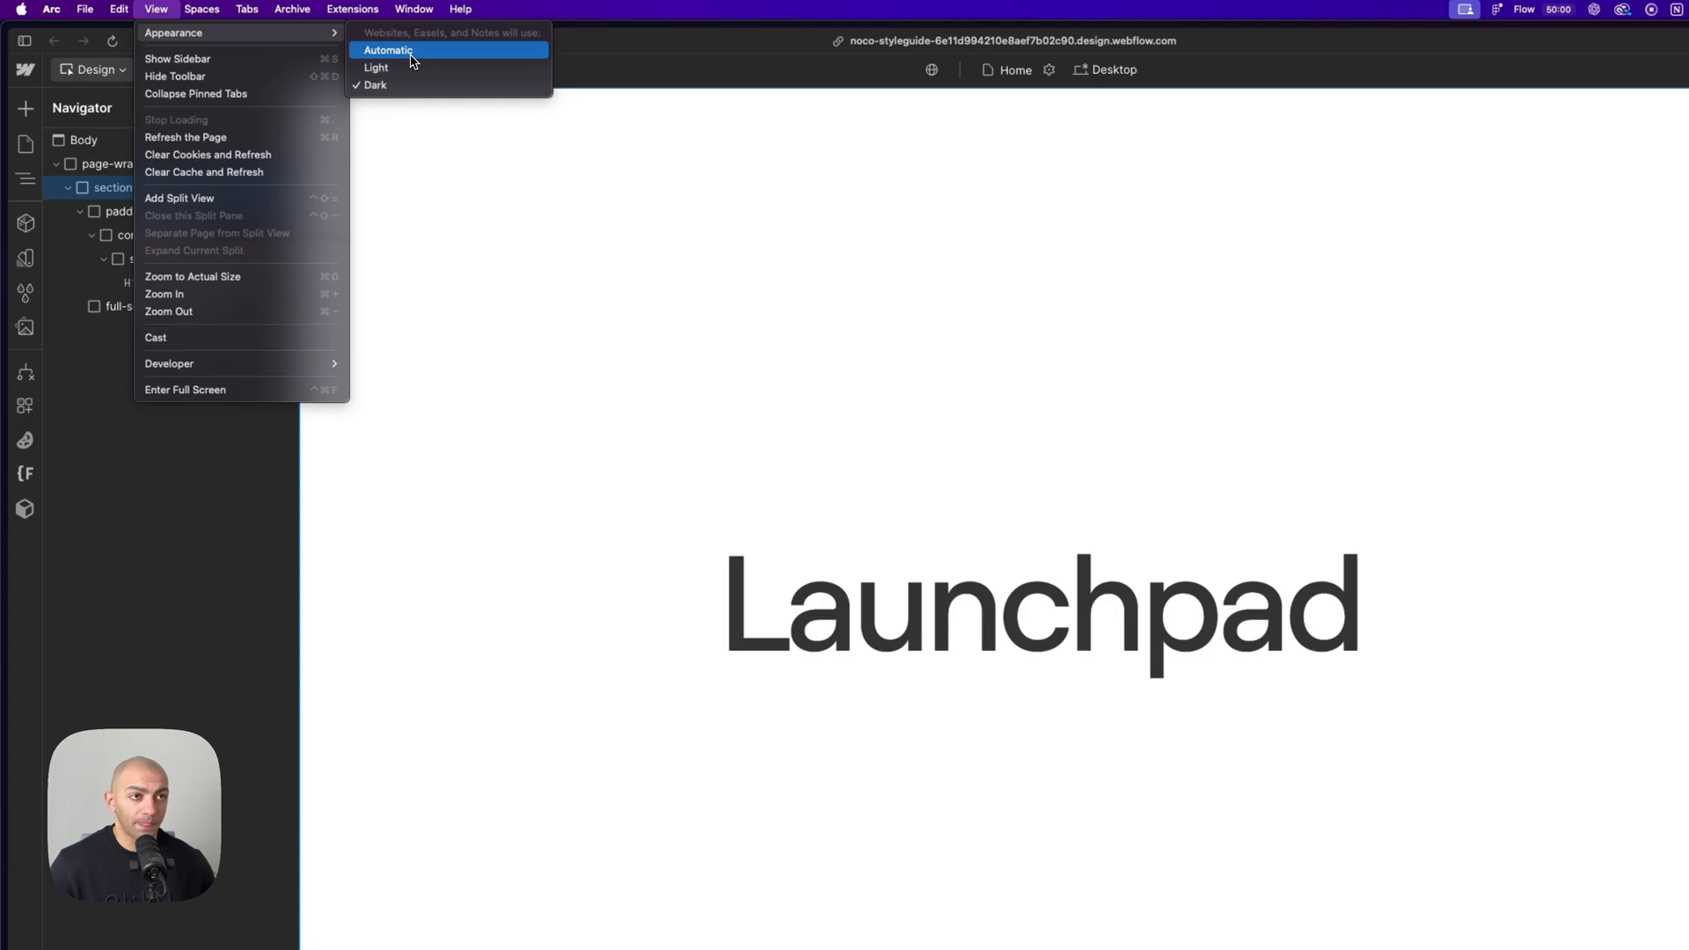
left_click(411, 58)
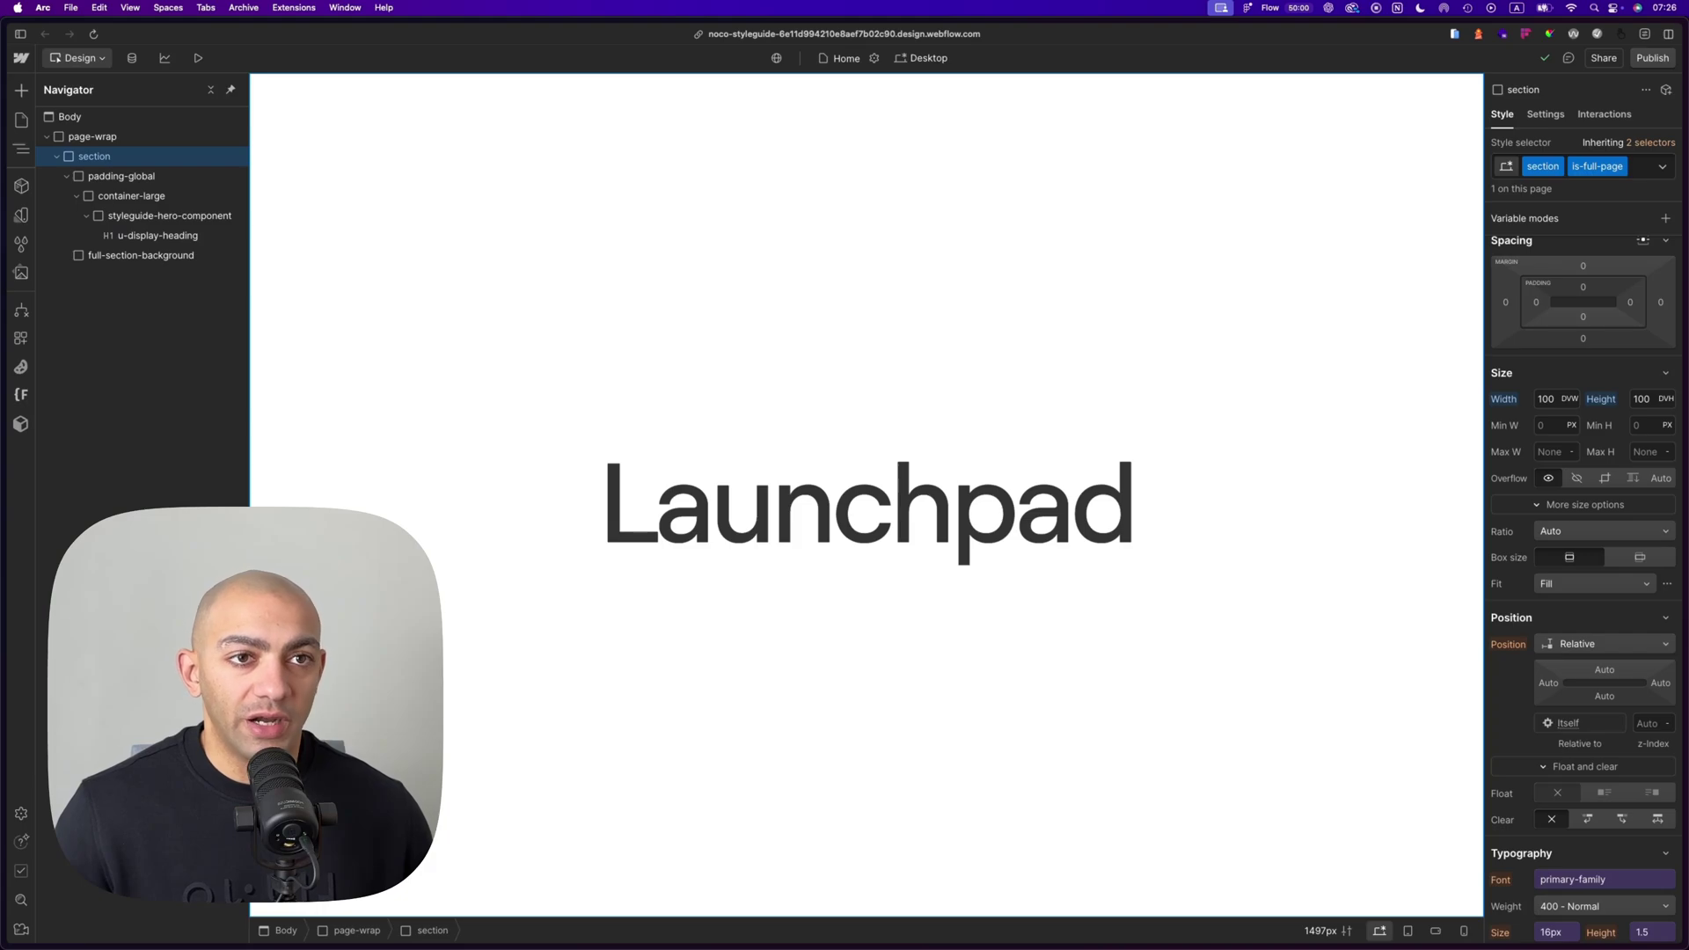
key("shift+v")
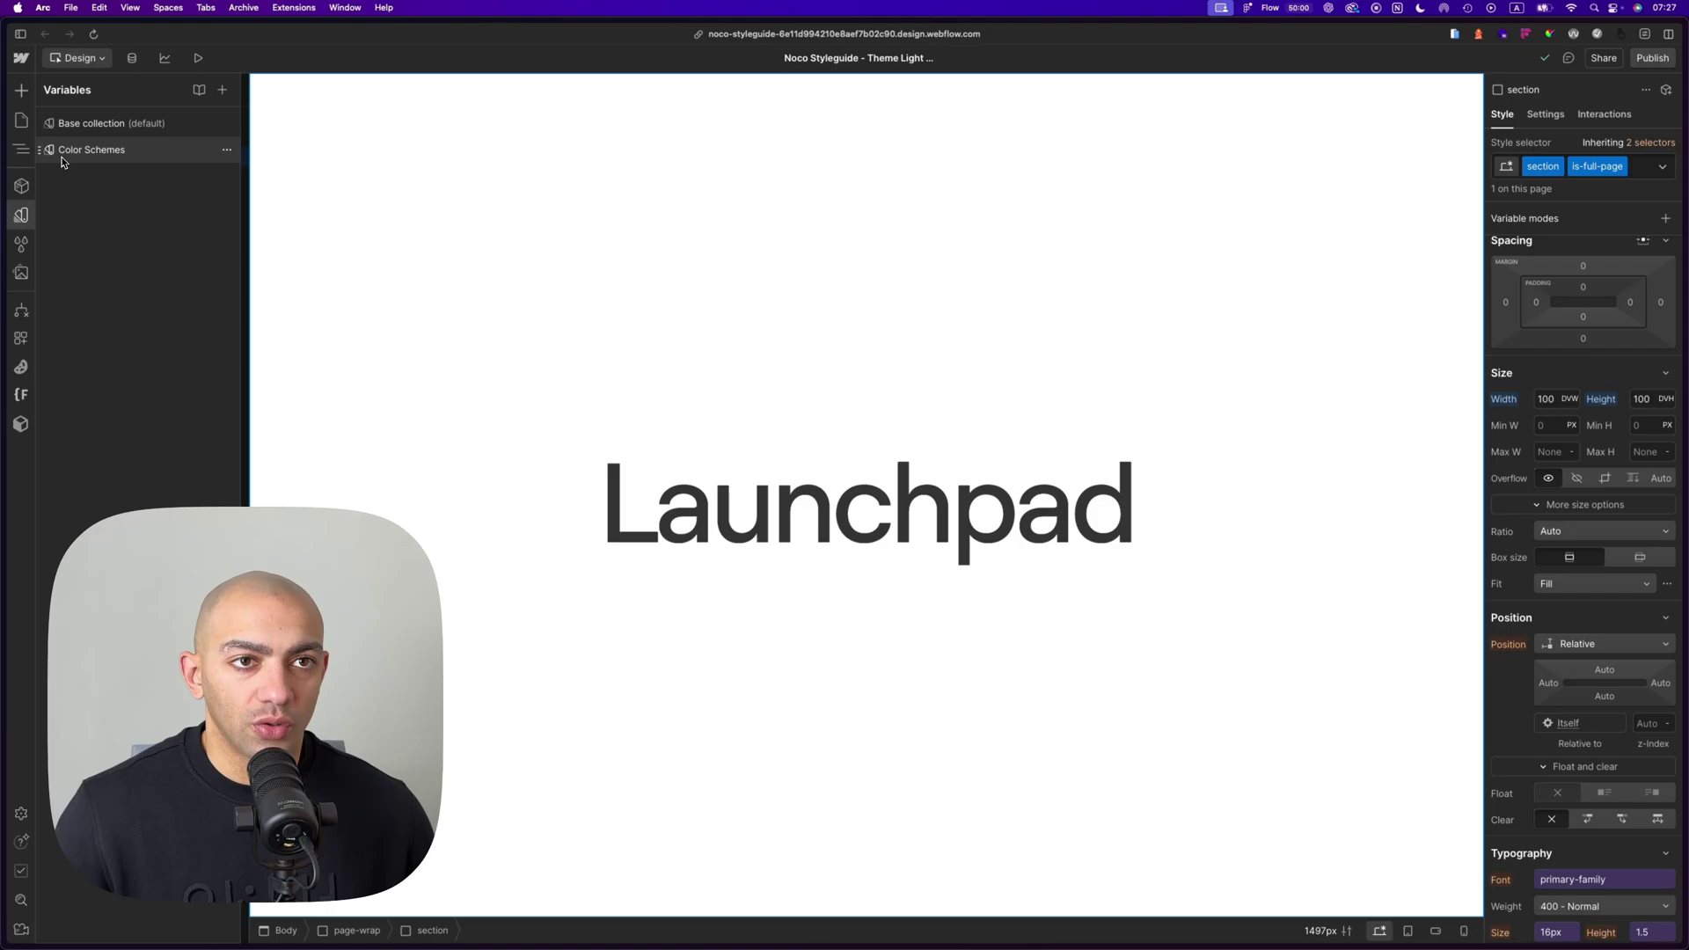
Open the Color Schemes collection to see its light, dark, button-dark and button-light groups.
left_click(63, 157)
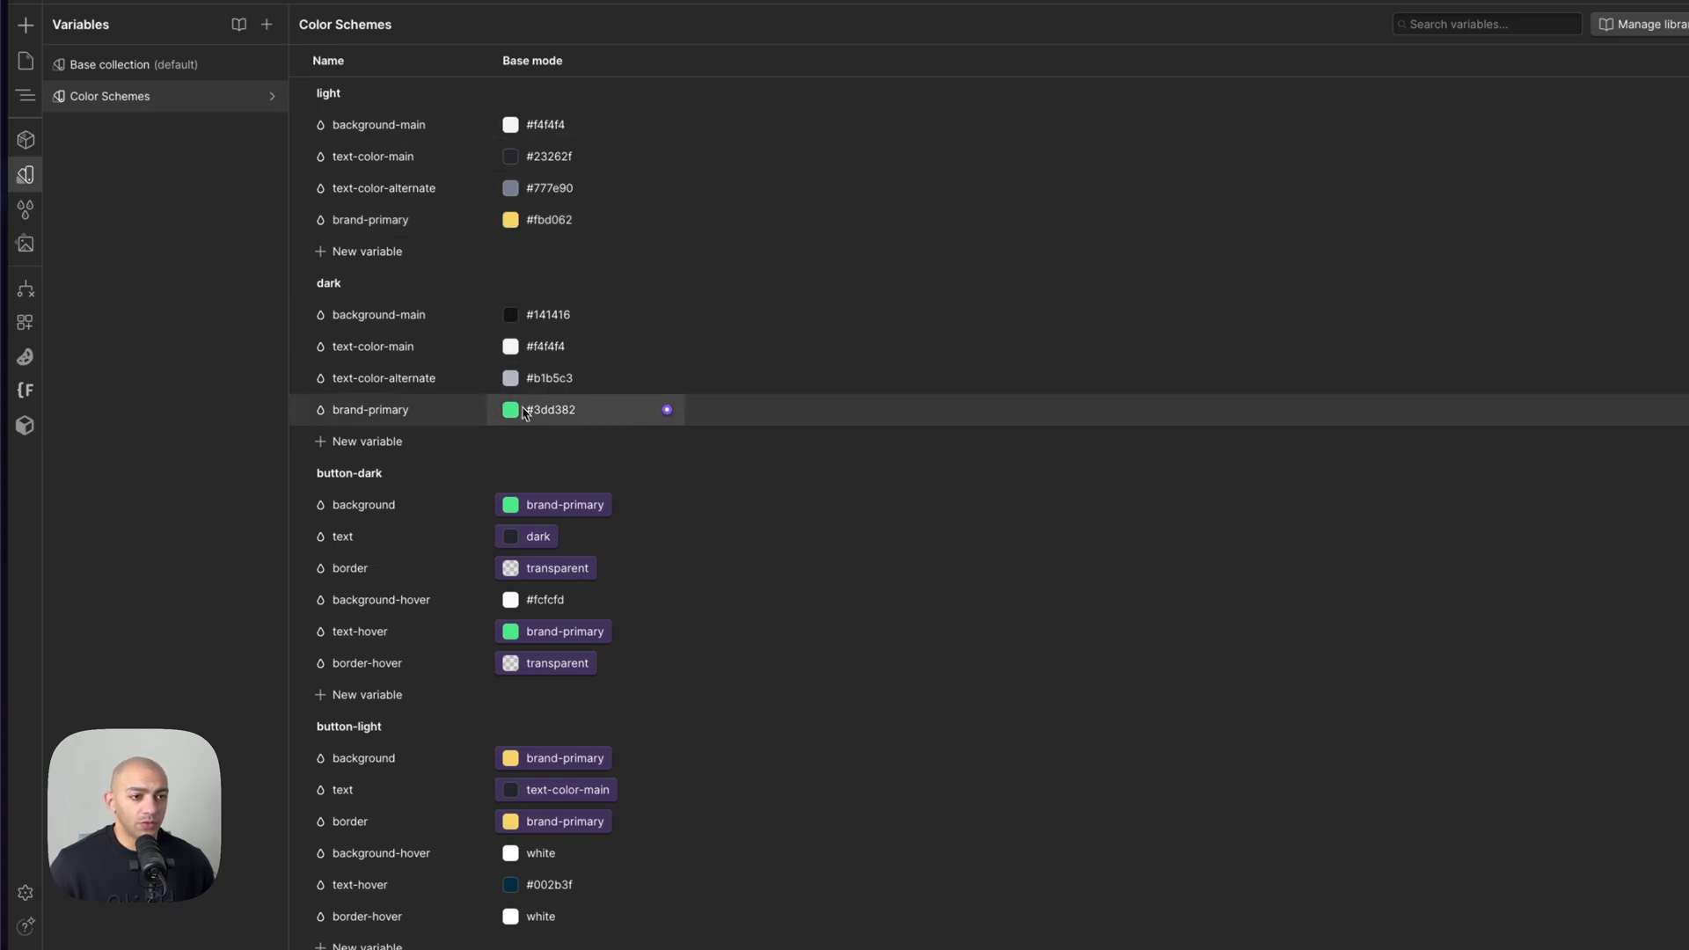
Copy the light background-main variable's CSS reference and bring up Apple Notes.
scroll(475, 423, "down", 5)
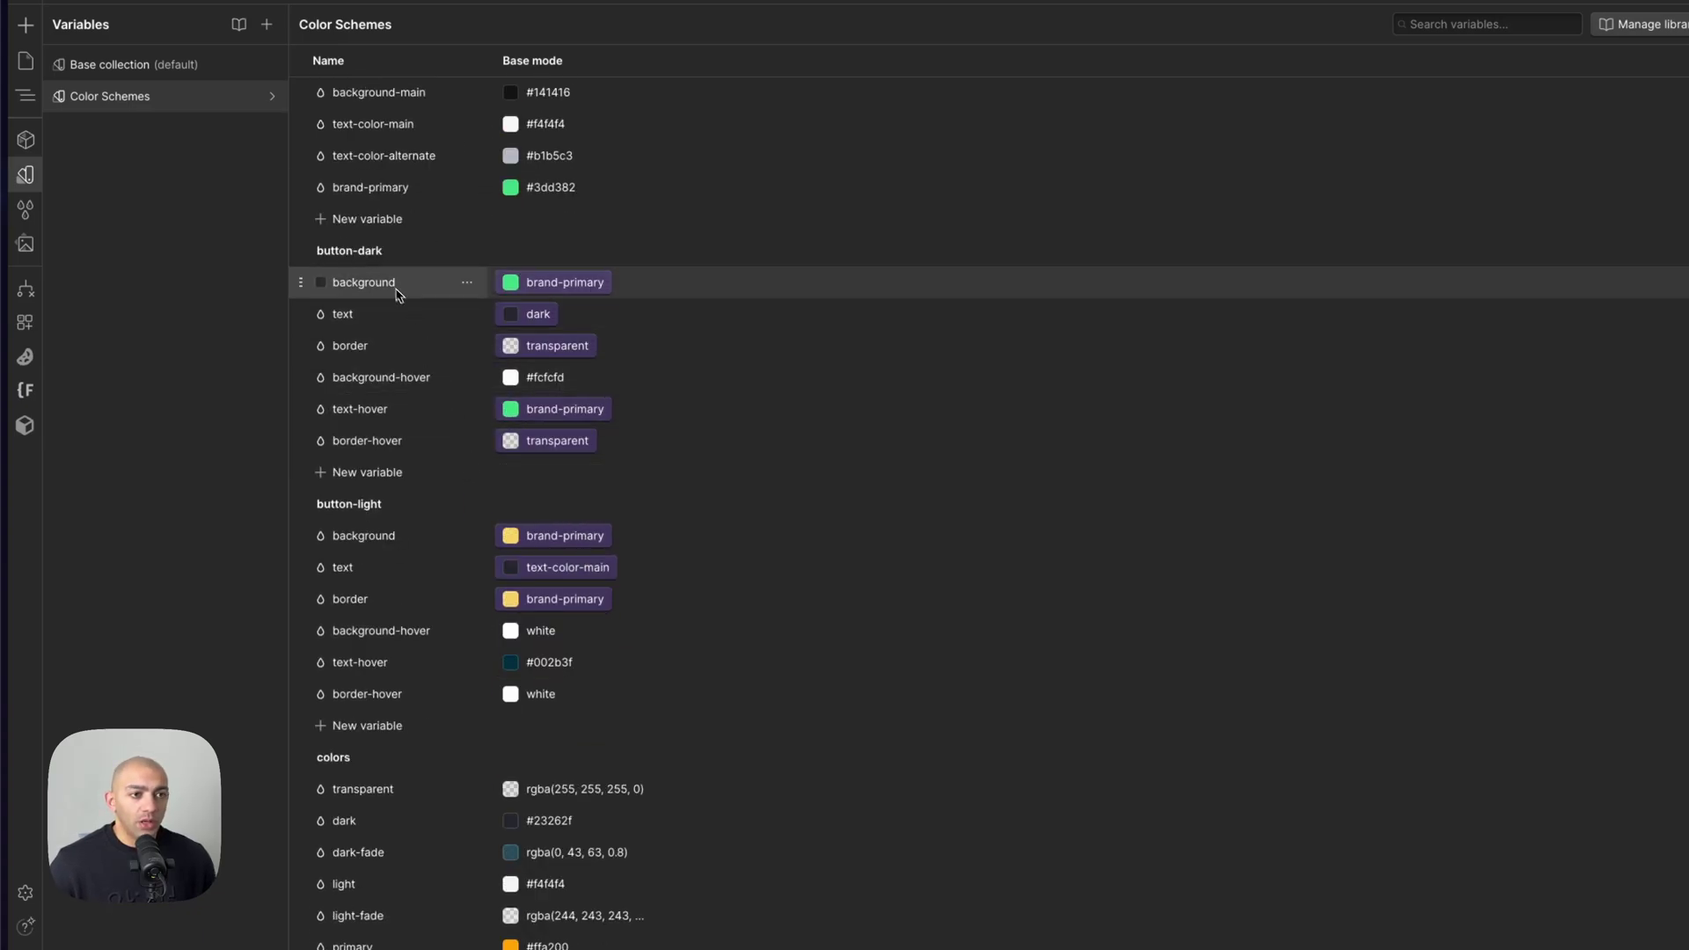
scroll(390, 251, "down", 1)
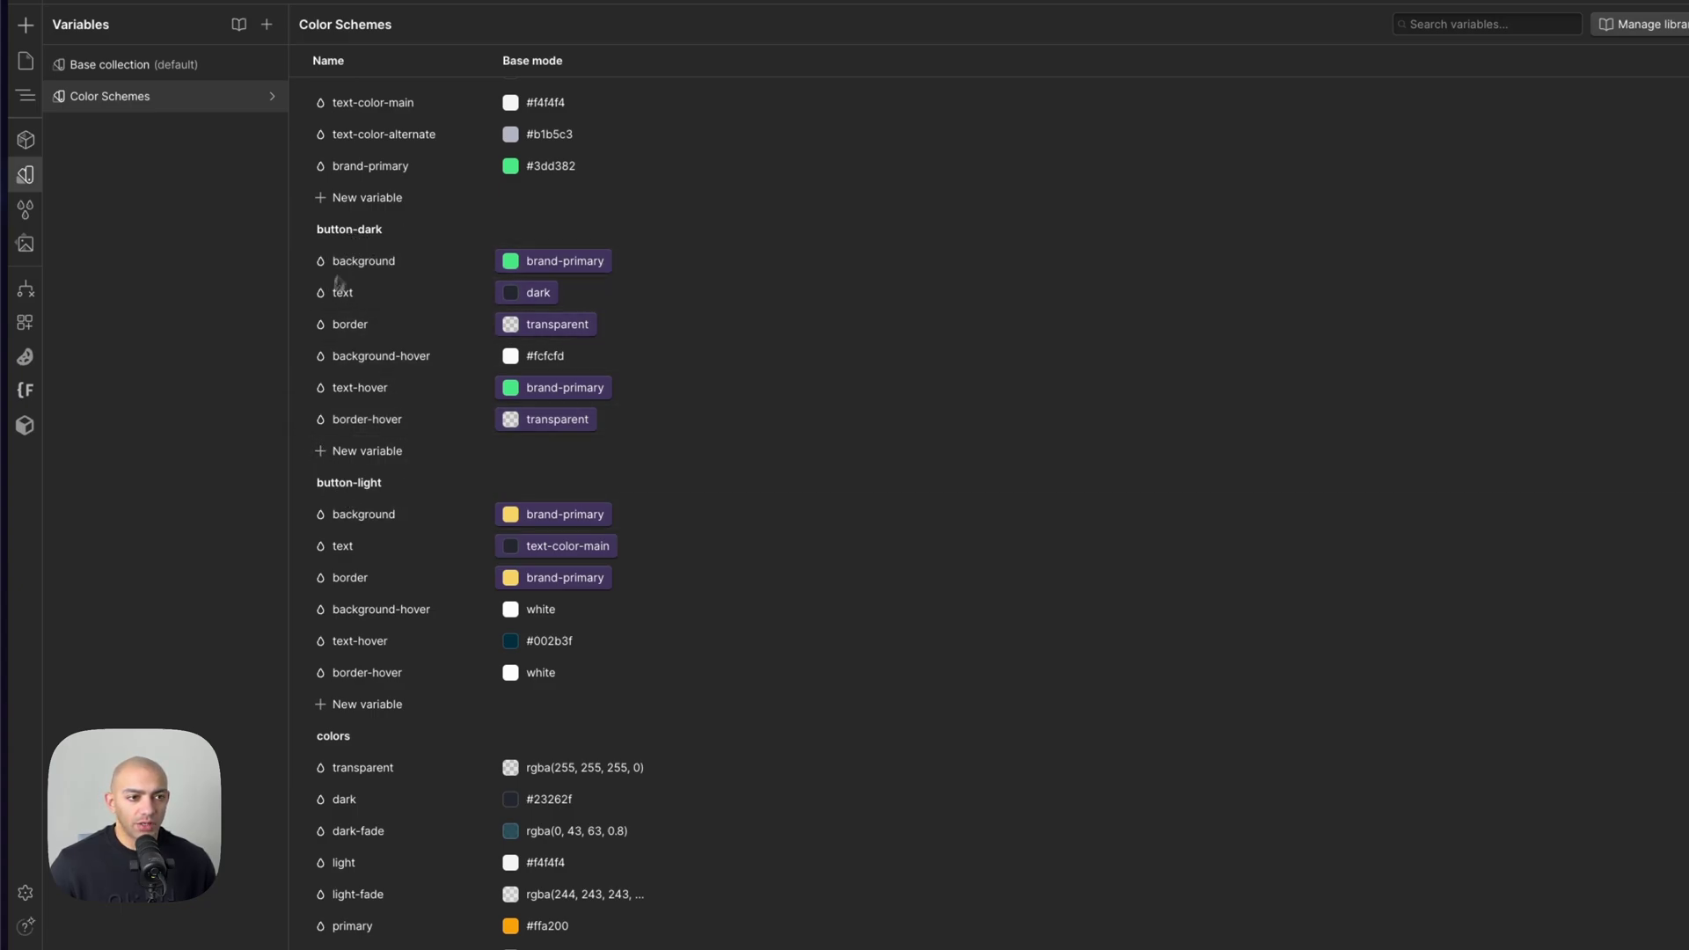
scroll(353, 488, "down", 1)
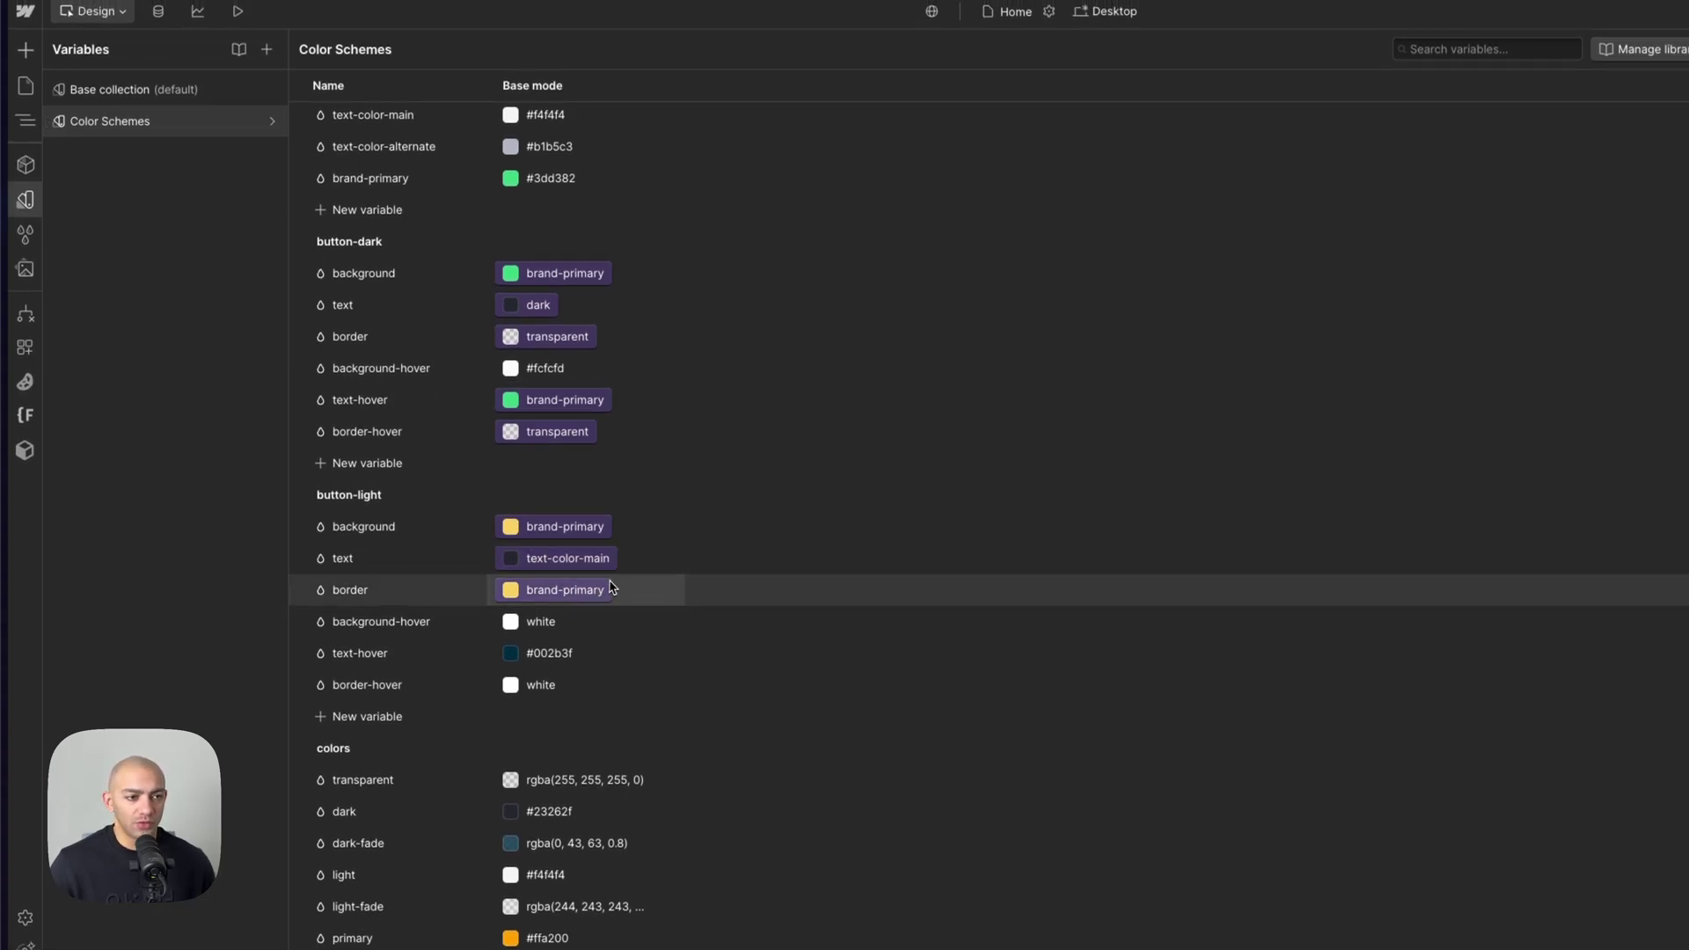
scroll(605, 591, "up", 3)
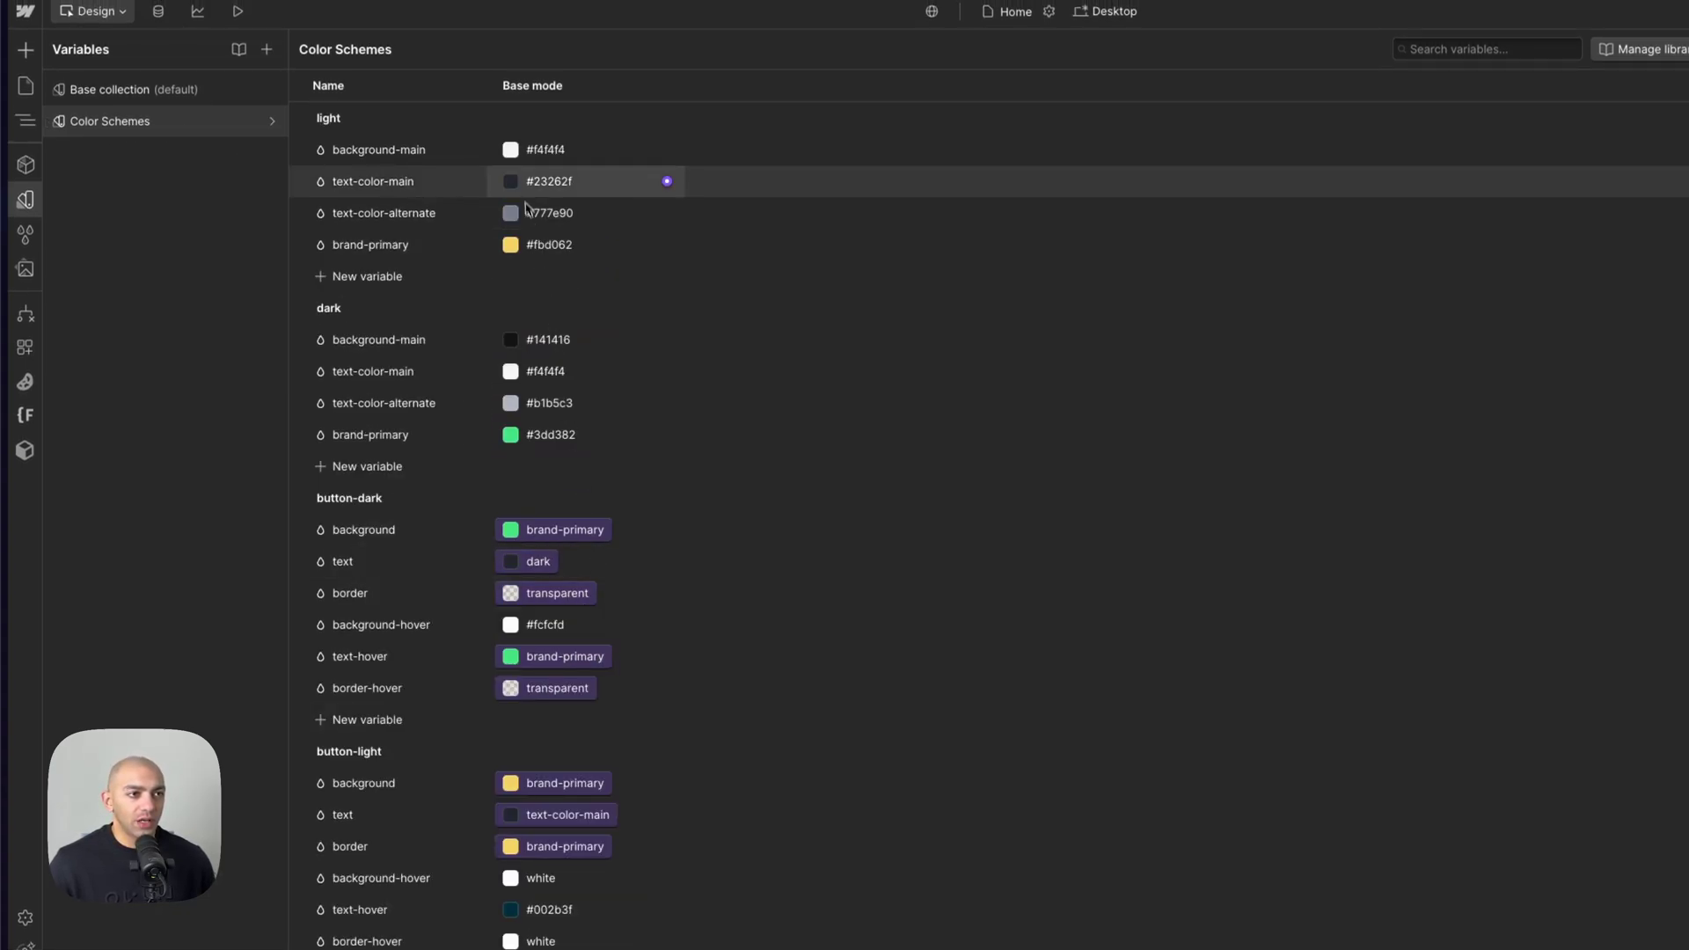
mouse_move(468, 151)
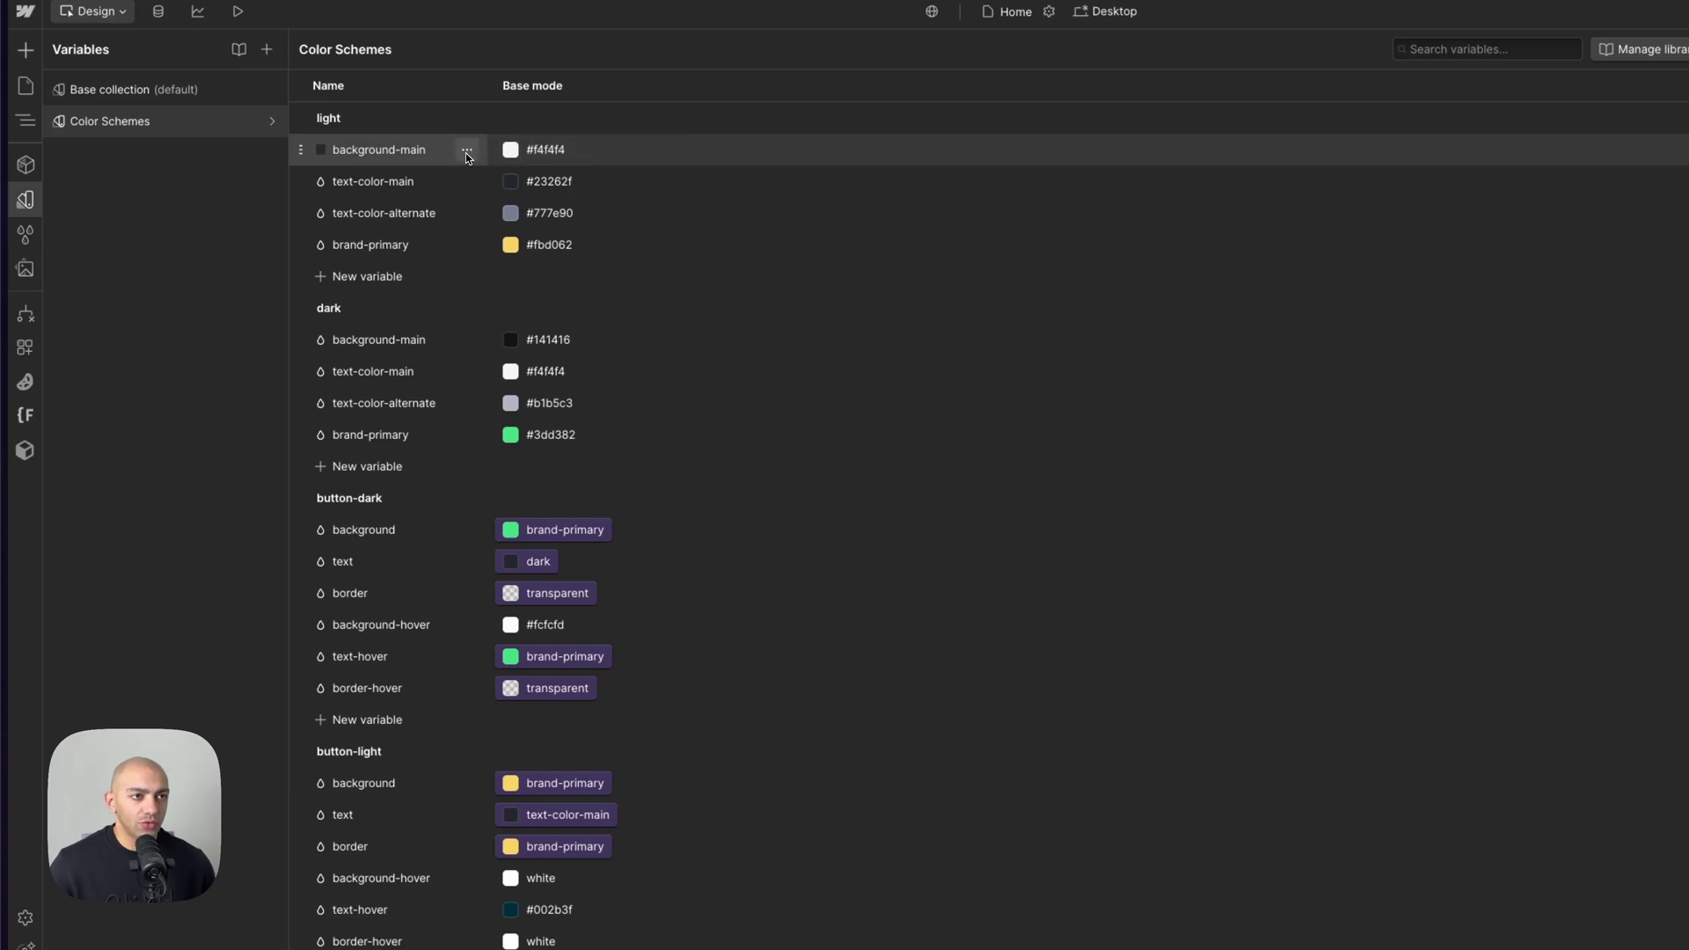
left_click(467, 151)
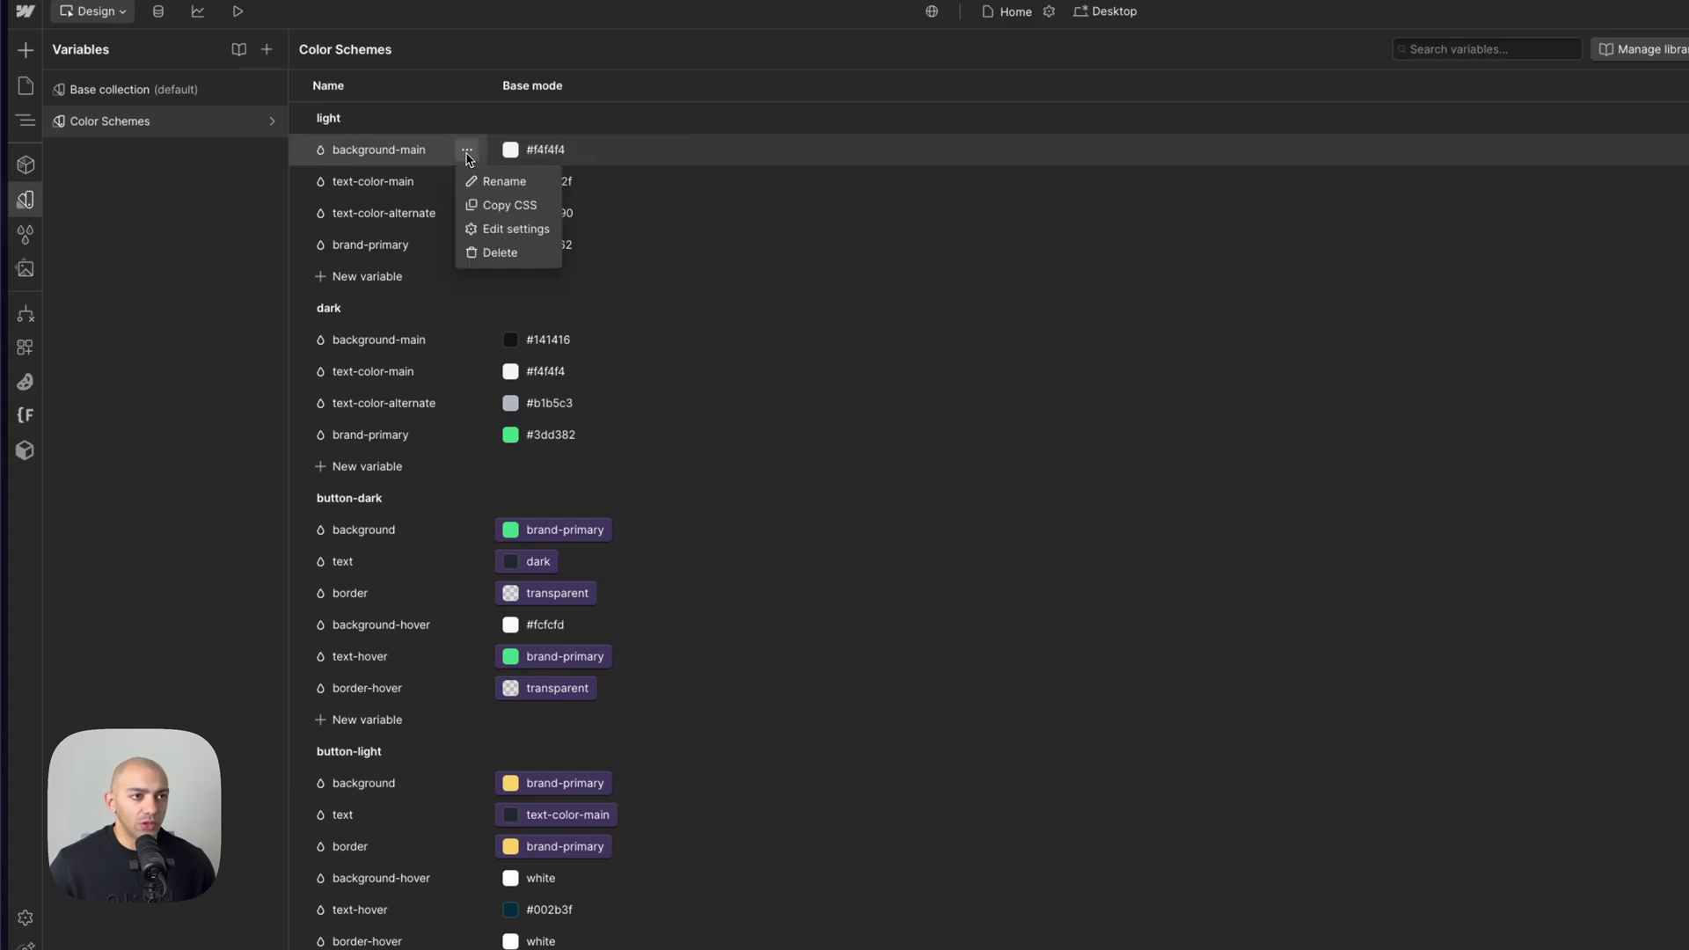
left_click(499, 215)
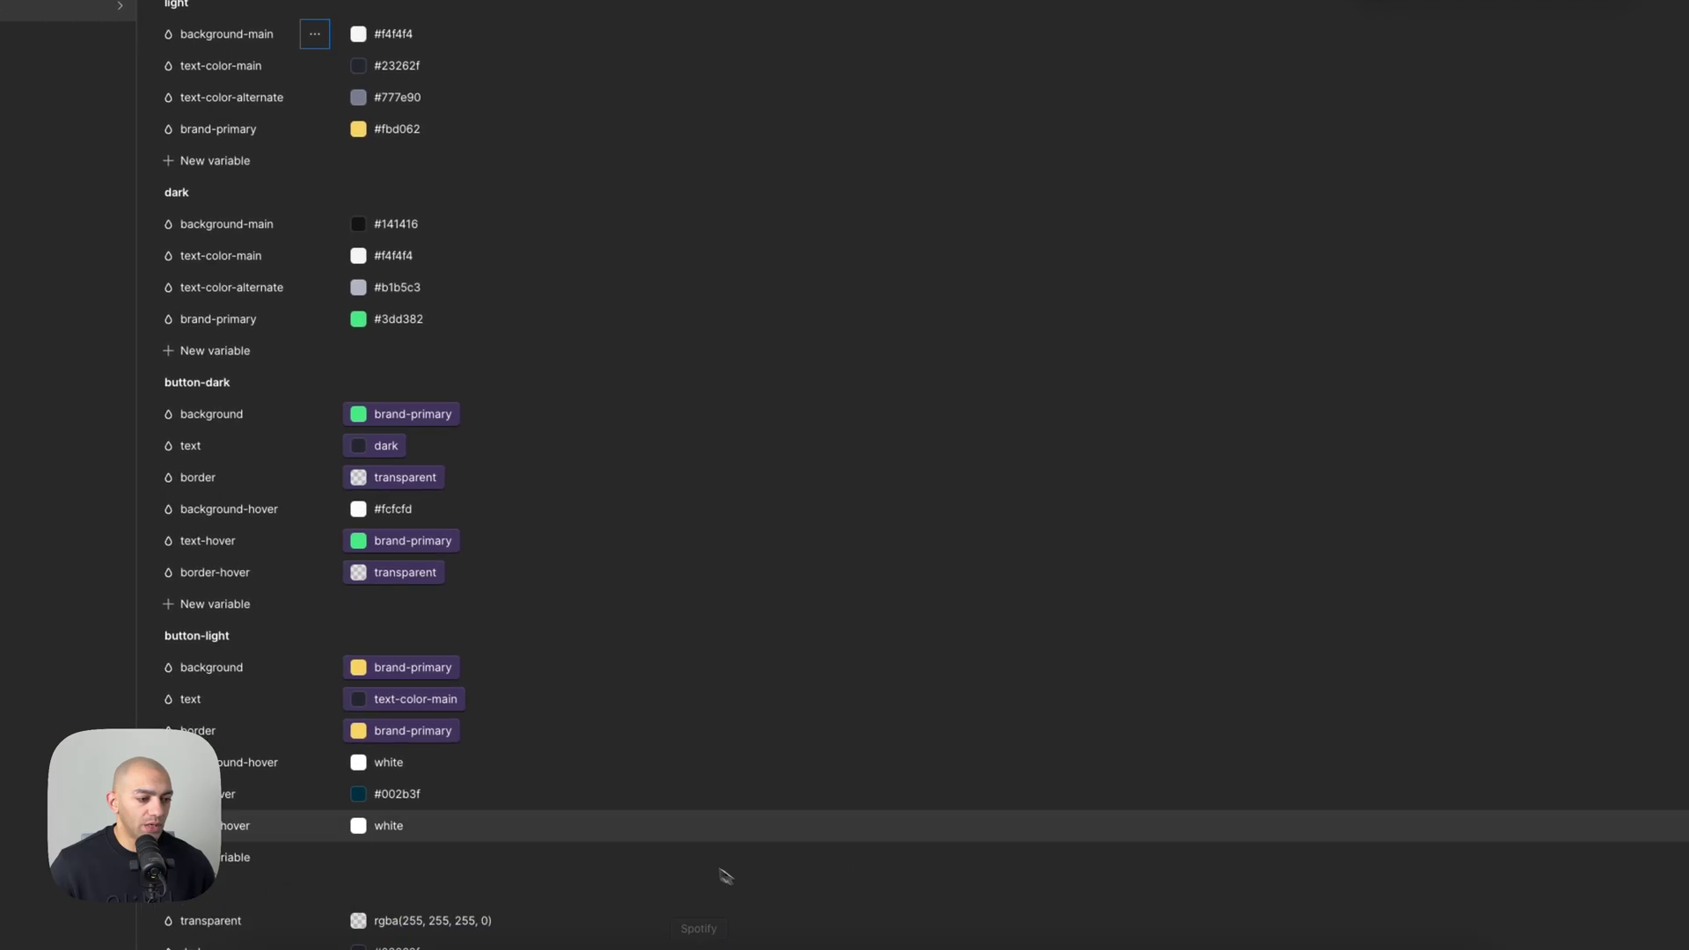
left_click(649, 922)
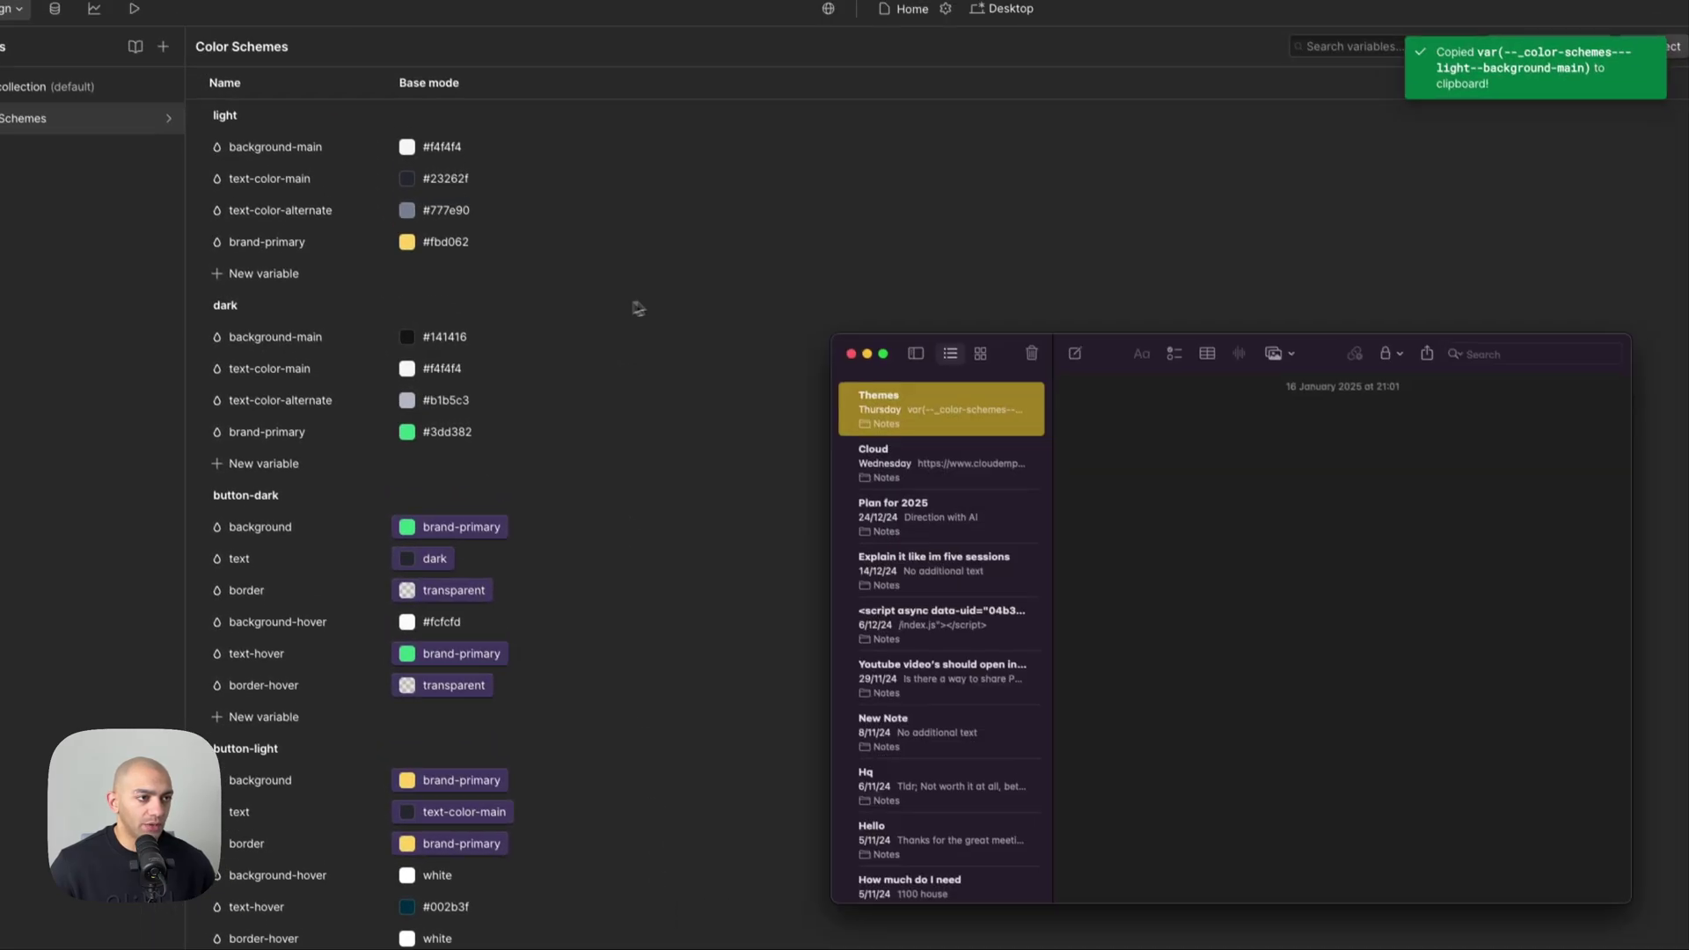
Hide Notes to return to Webflow's Color Schemes variable table.
key("super+Tab")
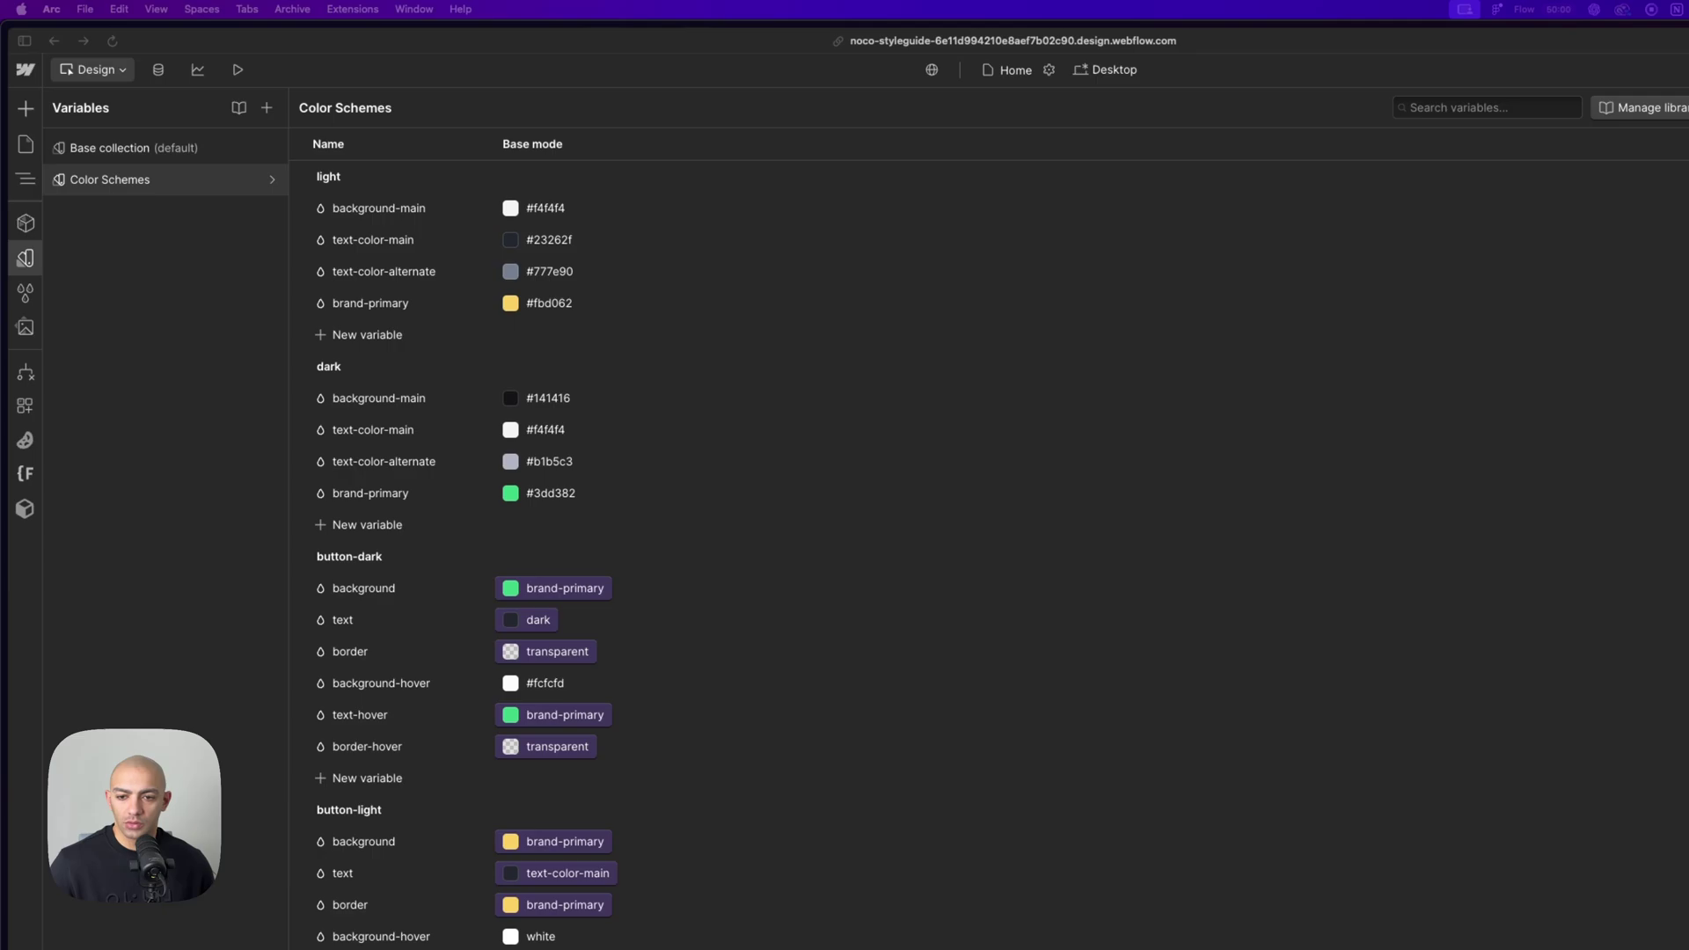
Paste the light background-main CSS reference into a new Colors note.
key("fn+q")
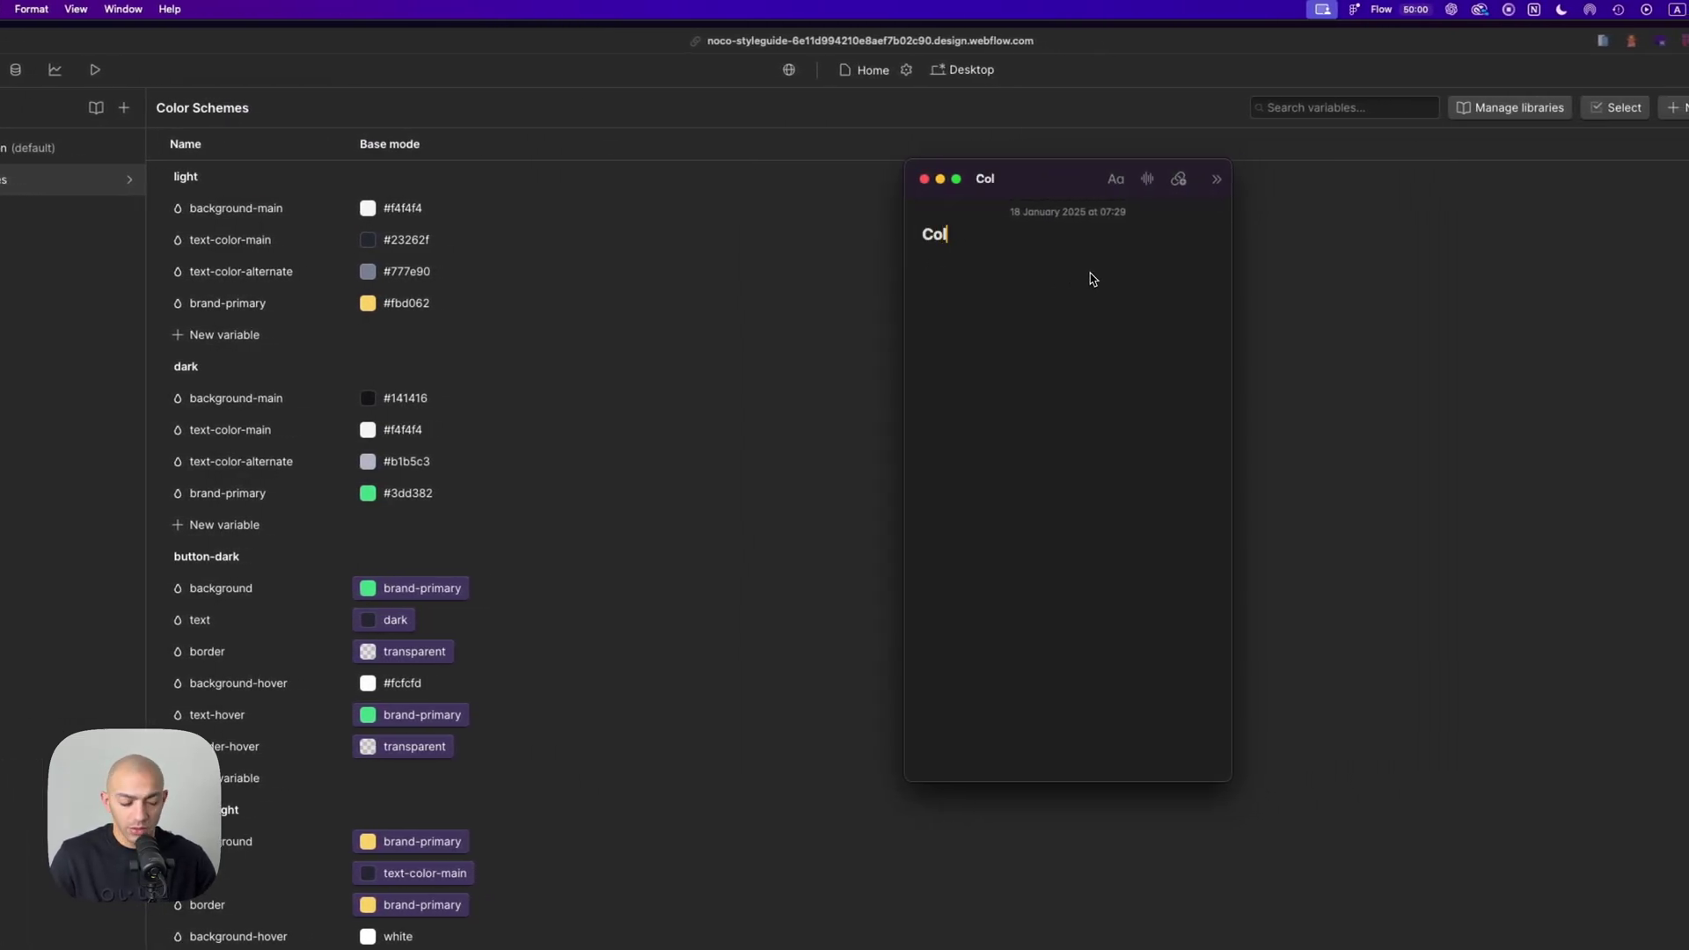
key("super+w")
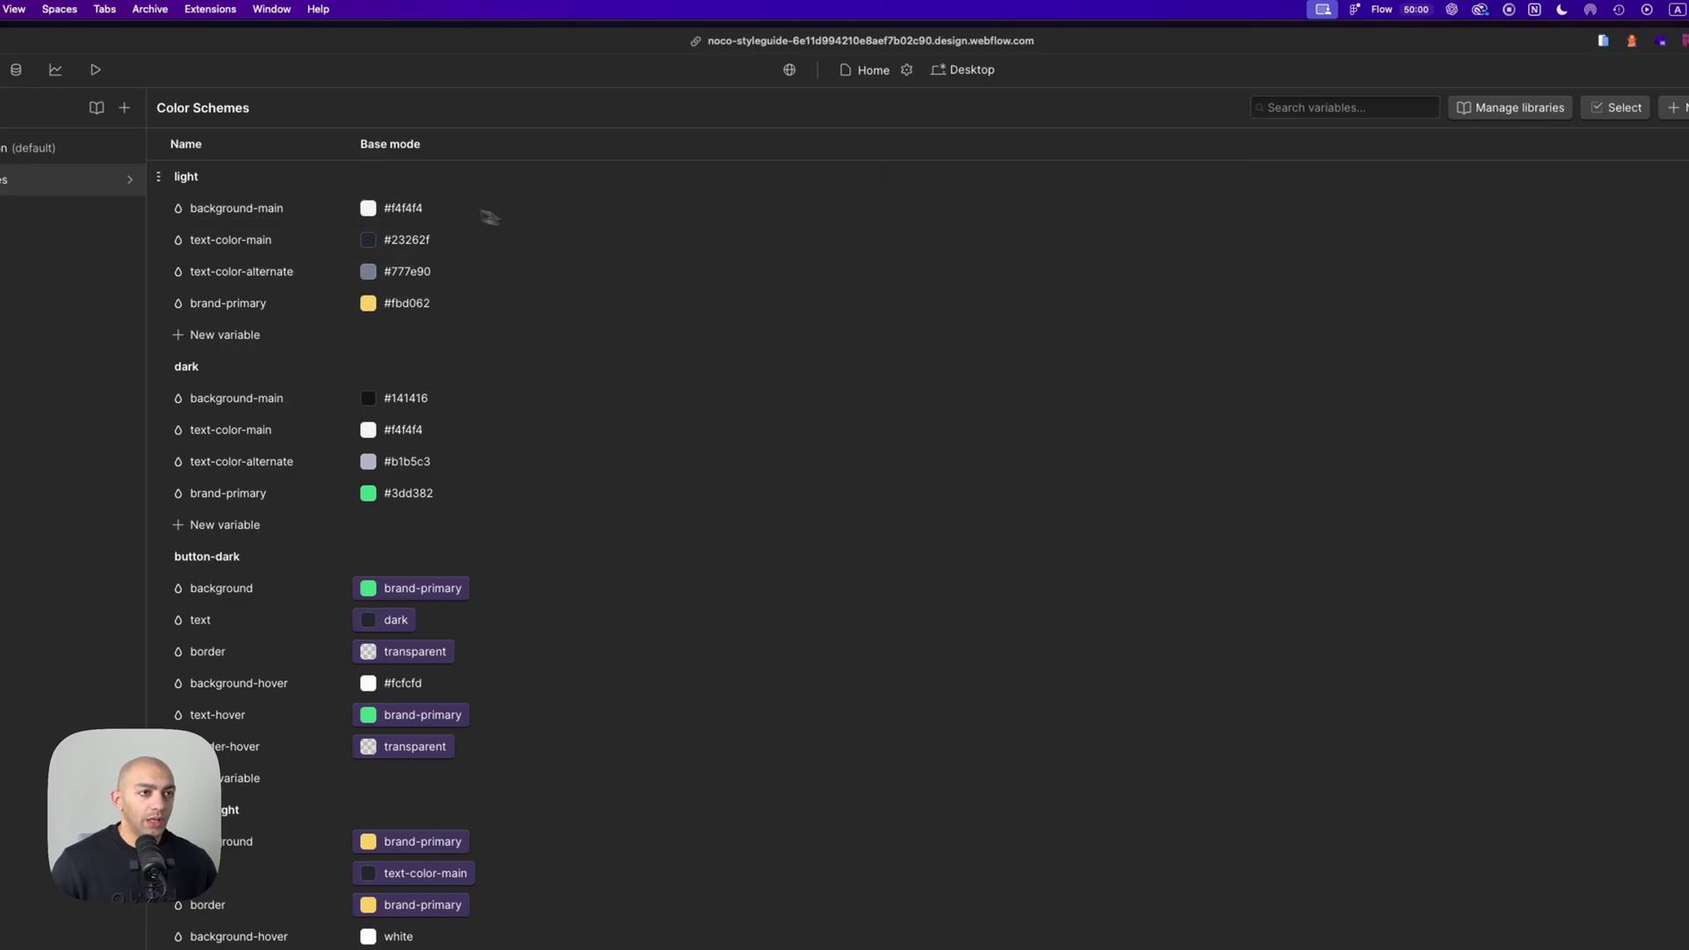
left_click(323, 208)
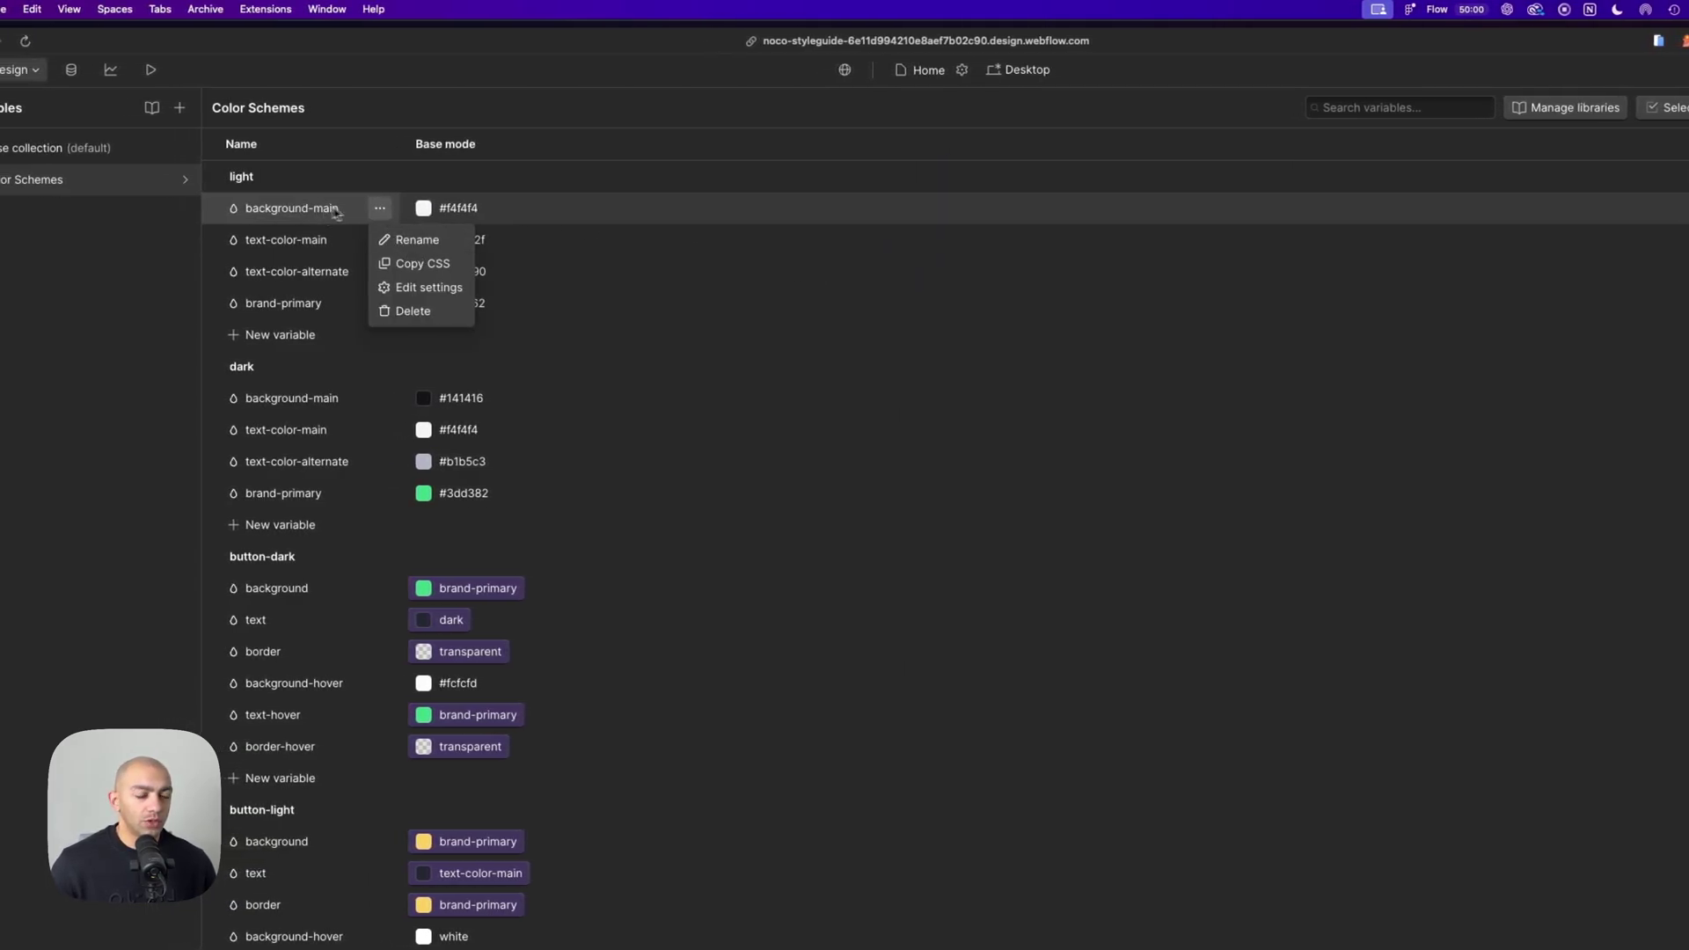
left_click(434, 267)
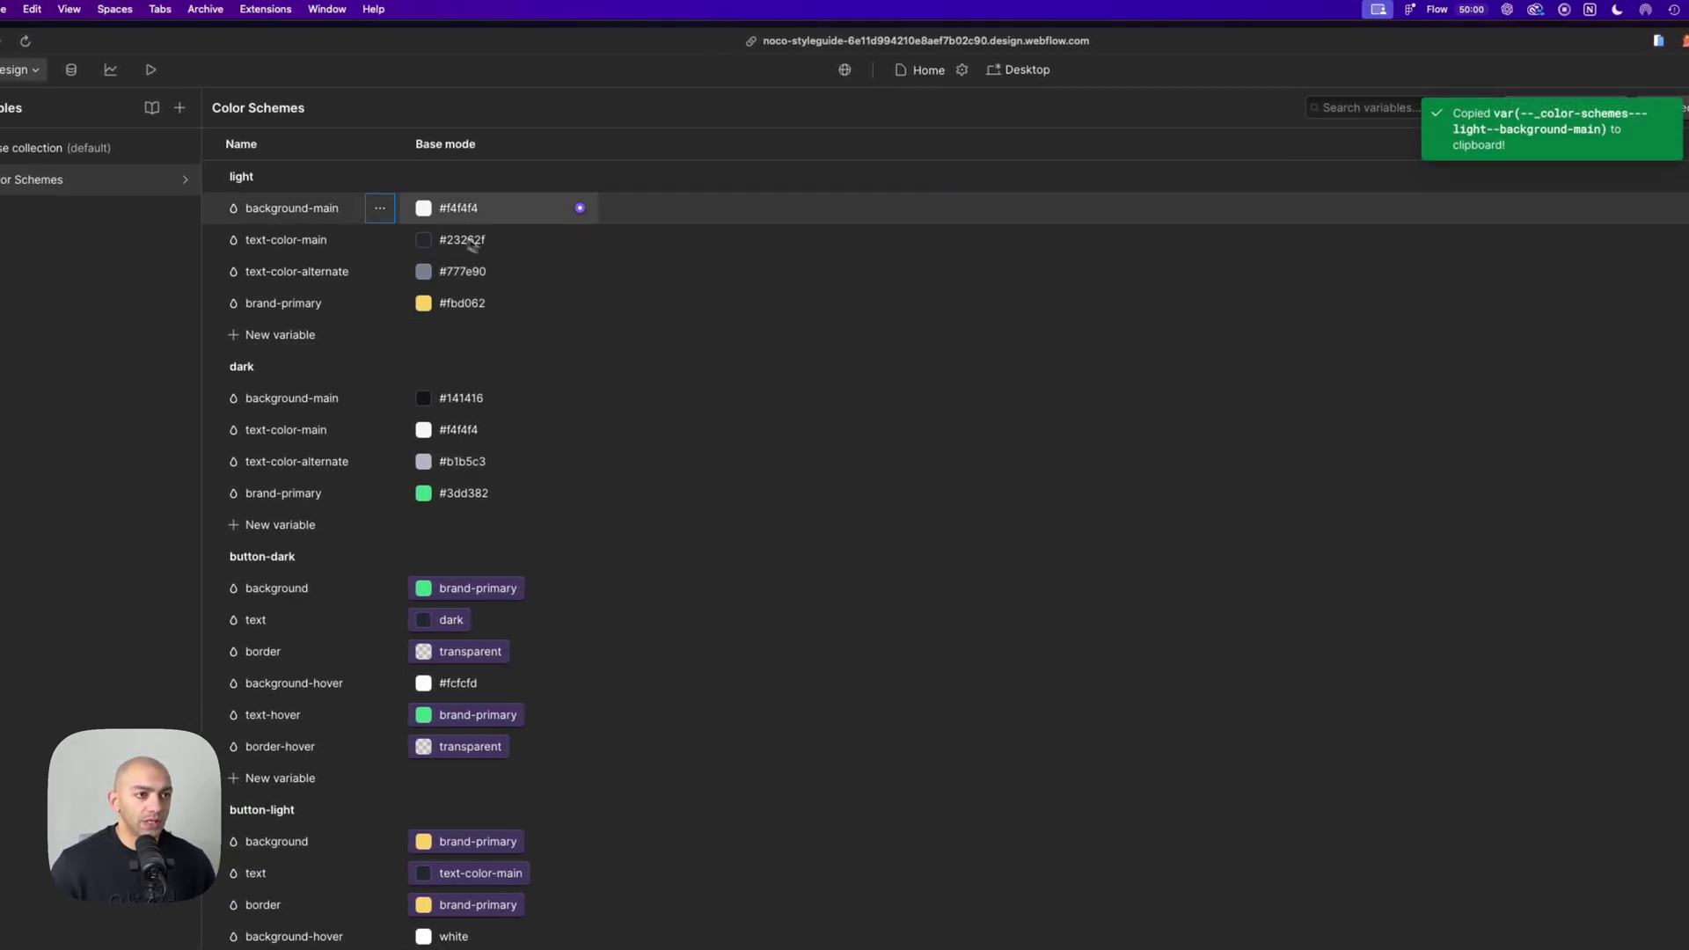
left_click(379, 208)
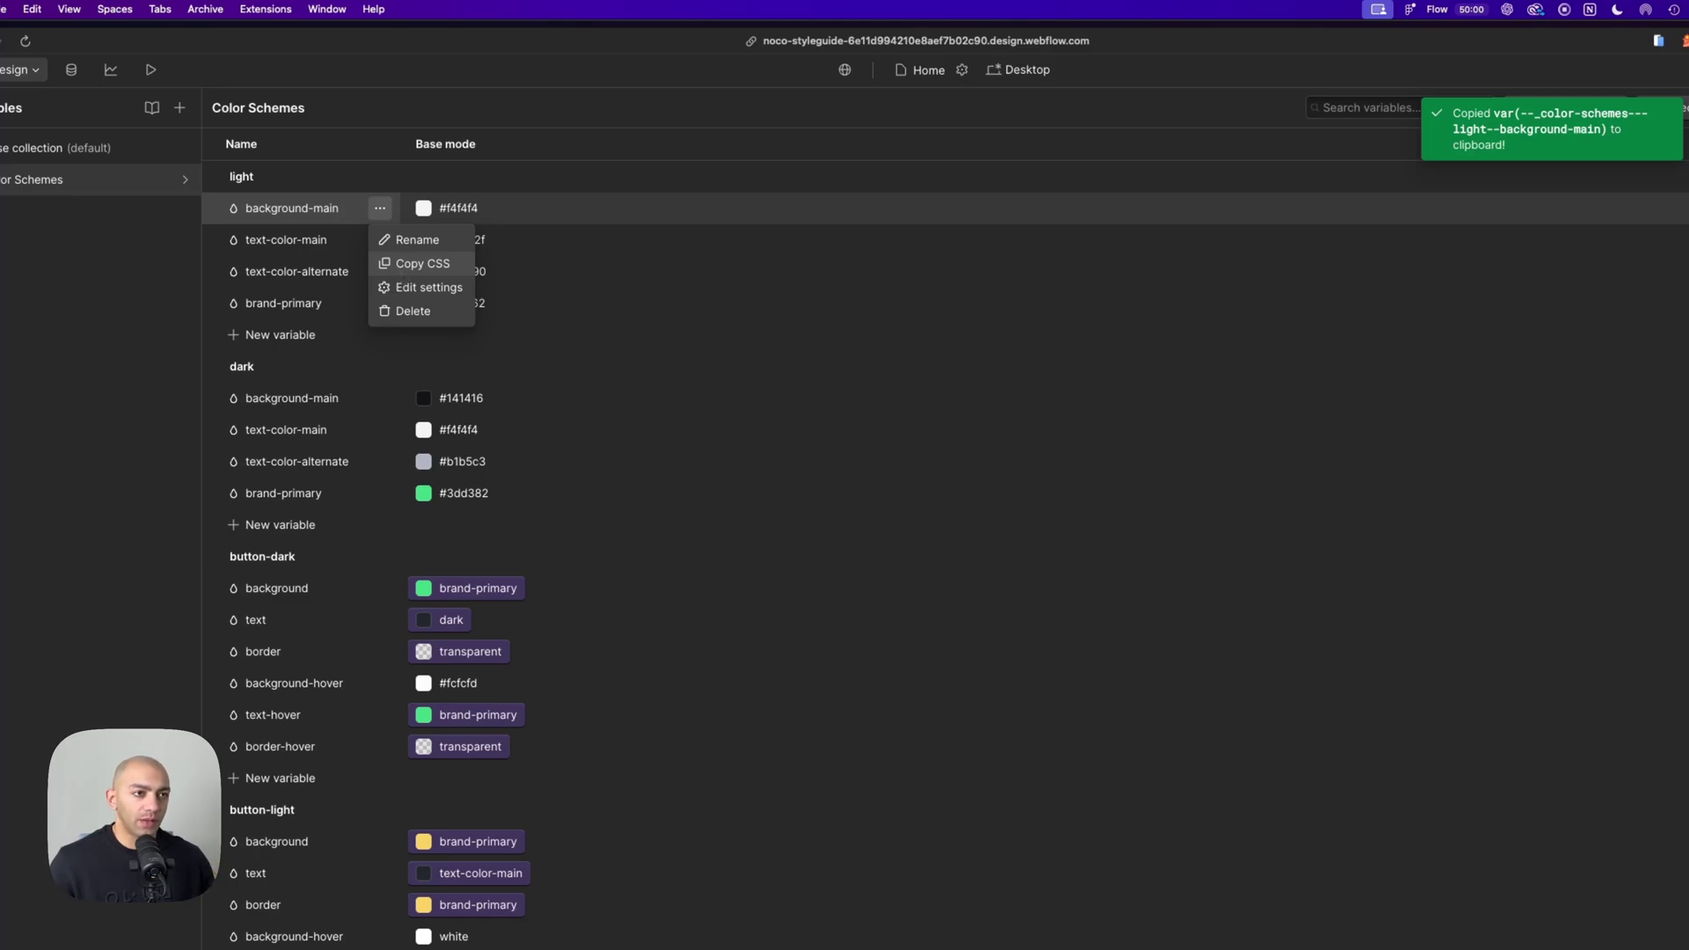
key("super+shift+n")
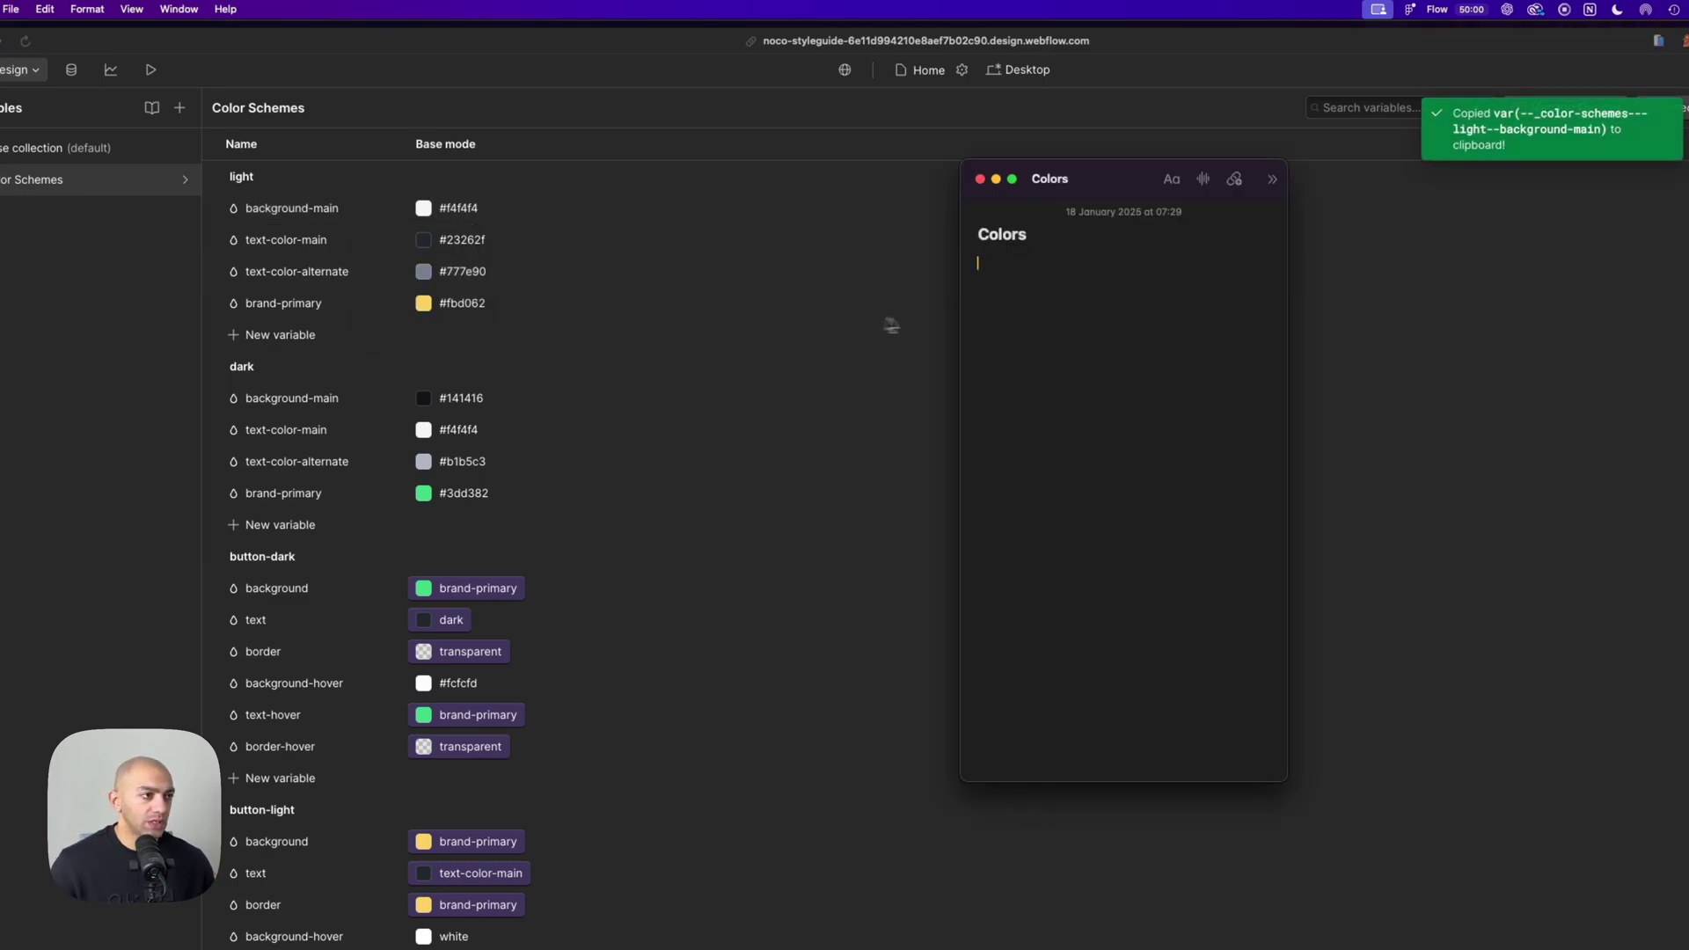
key("super+v")
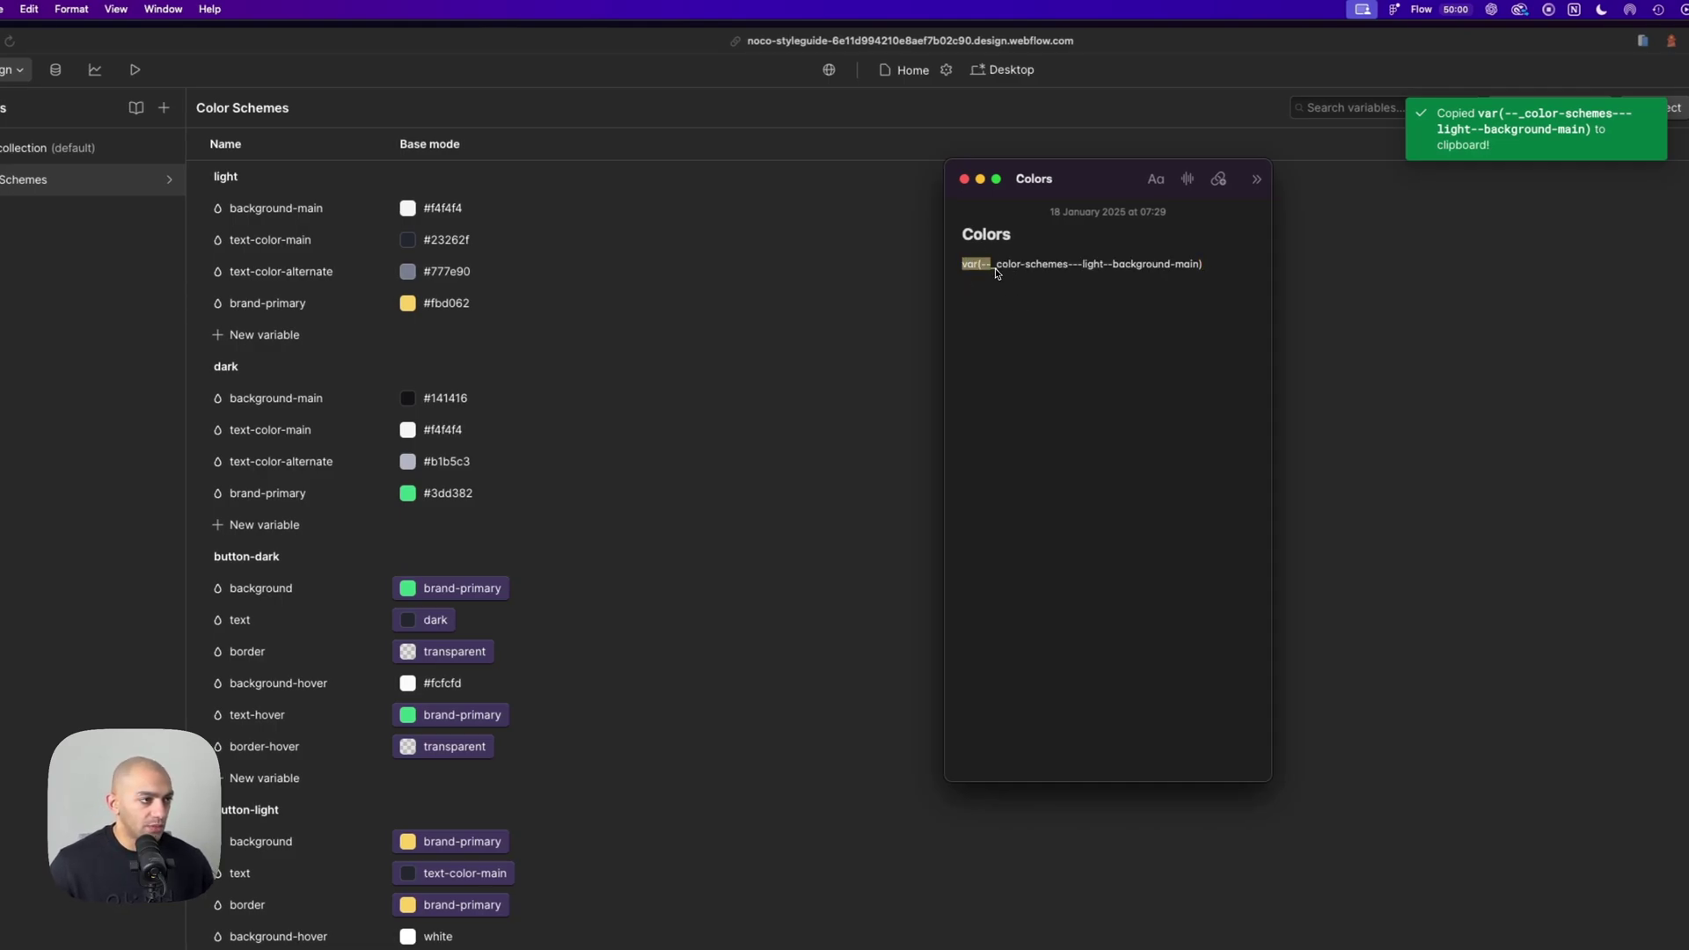
Select parts of the pasted var(--_color-schemes---light--background-main) line to inspect it.
left_click_drag(1003, 276, 1067, 275)
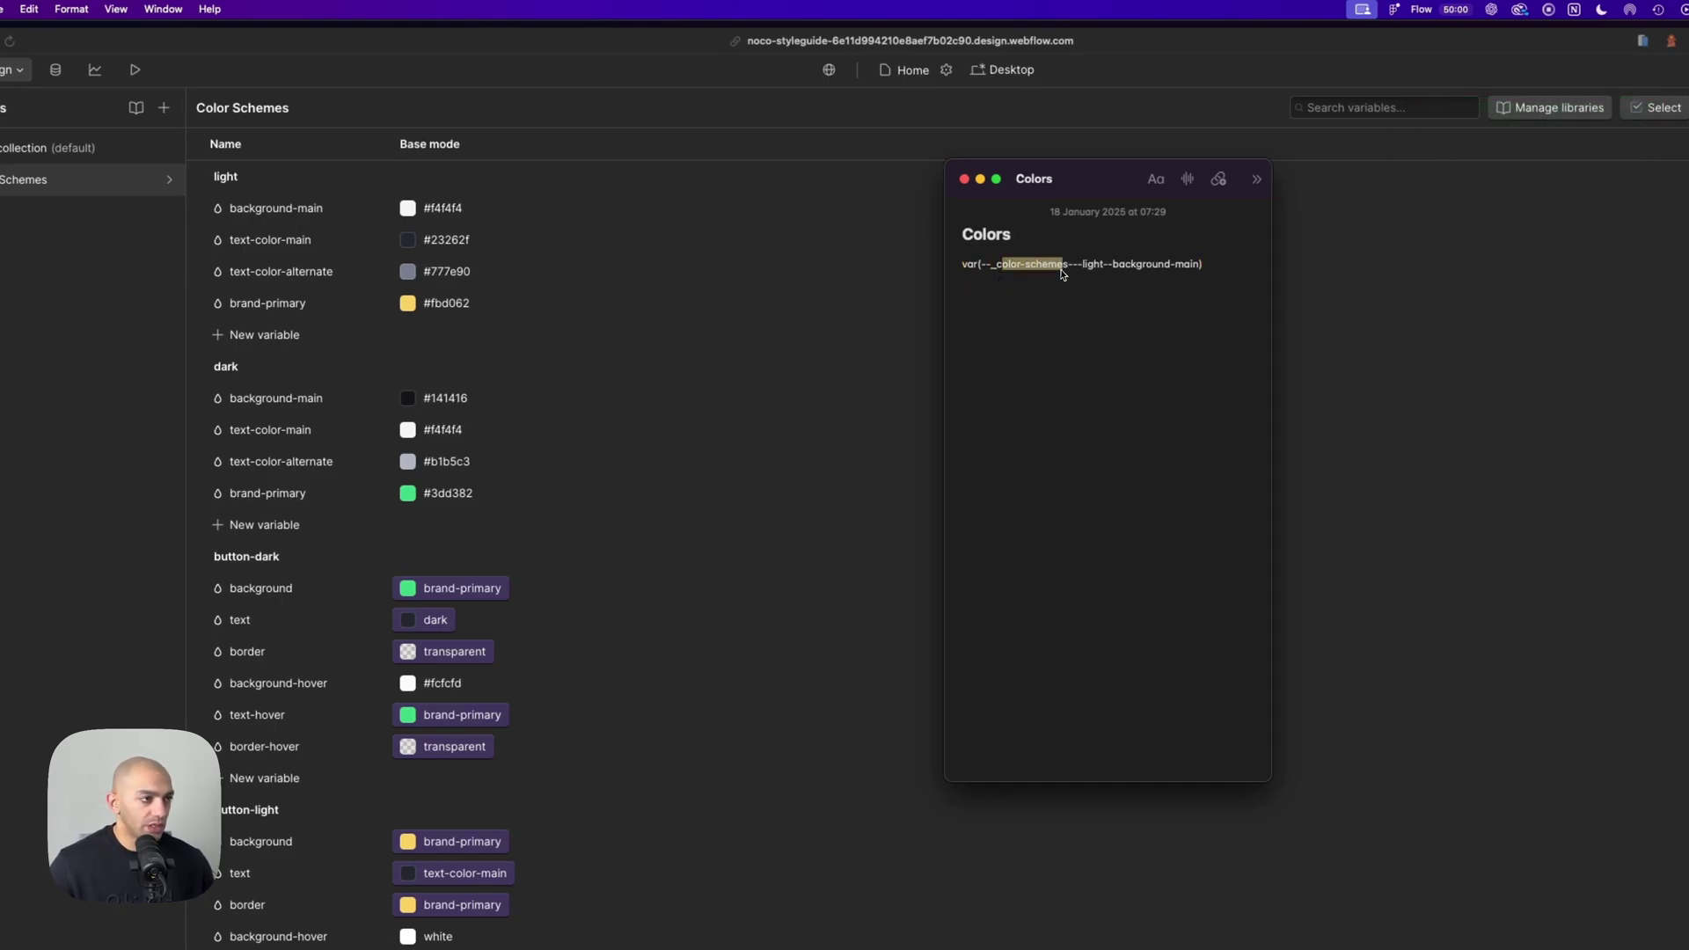
left_click(1079, 275)
key("alt+shift+Left")
key("alt+shift+Left")
key("alt+shift+Left")
left_click(1081, 274)
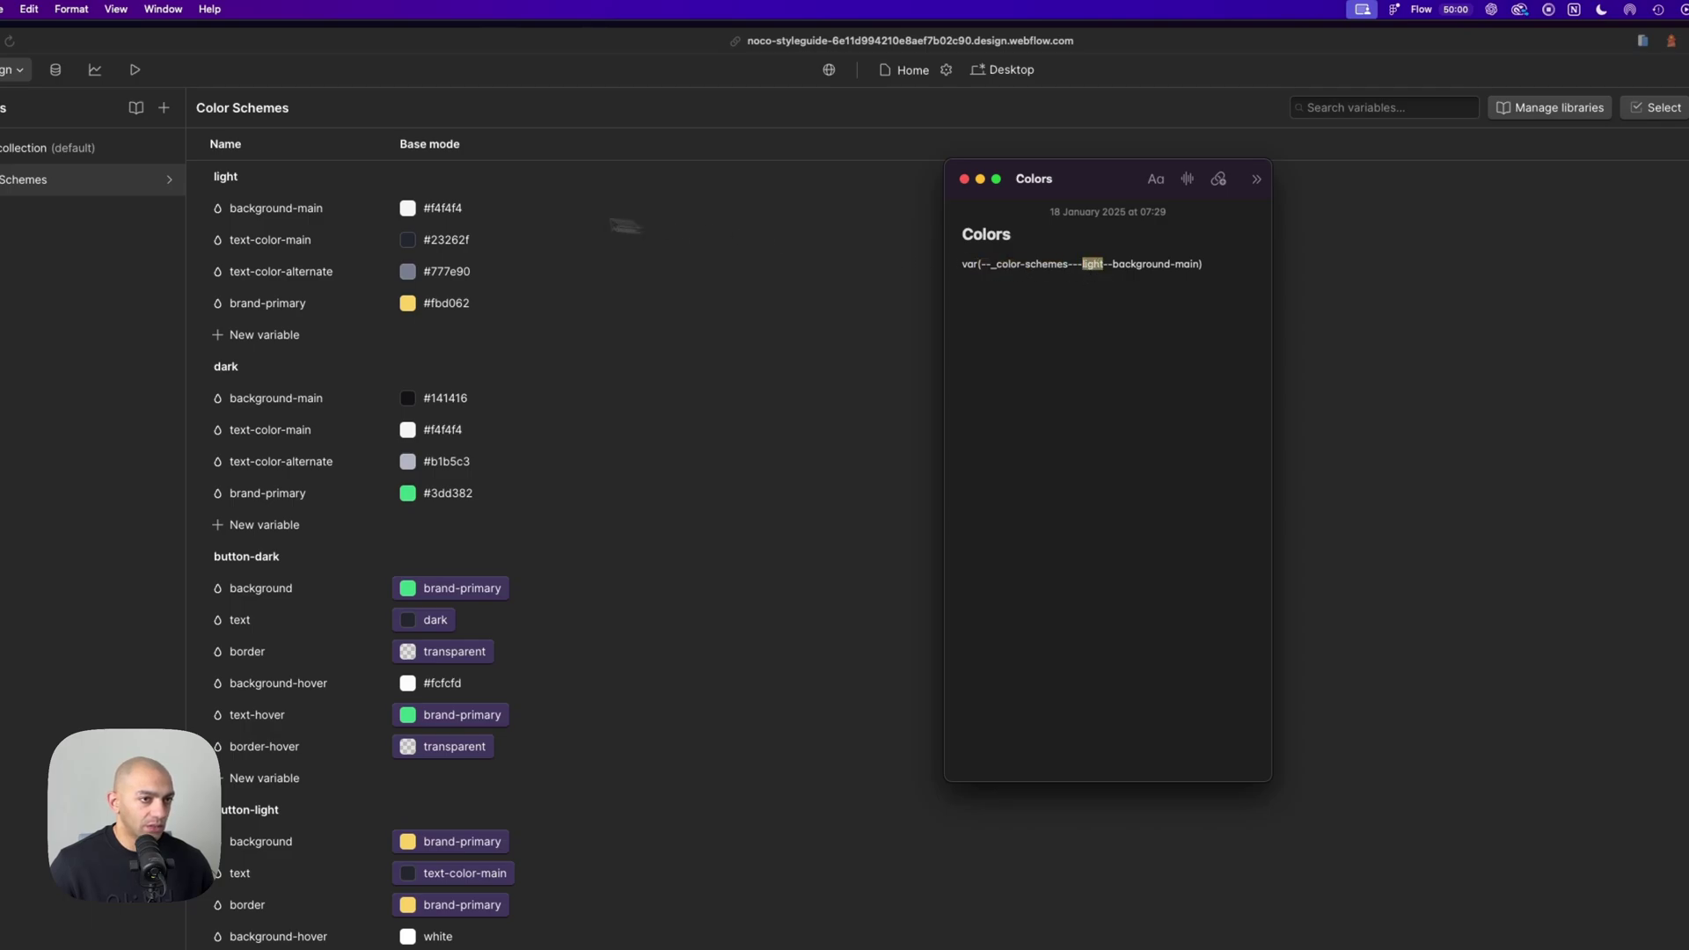
left_click(1123, 272)
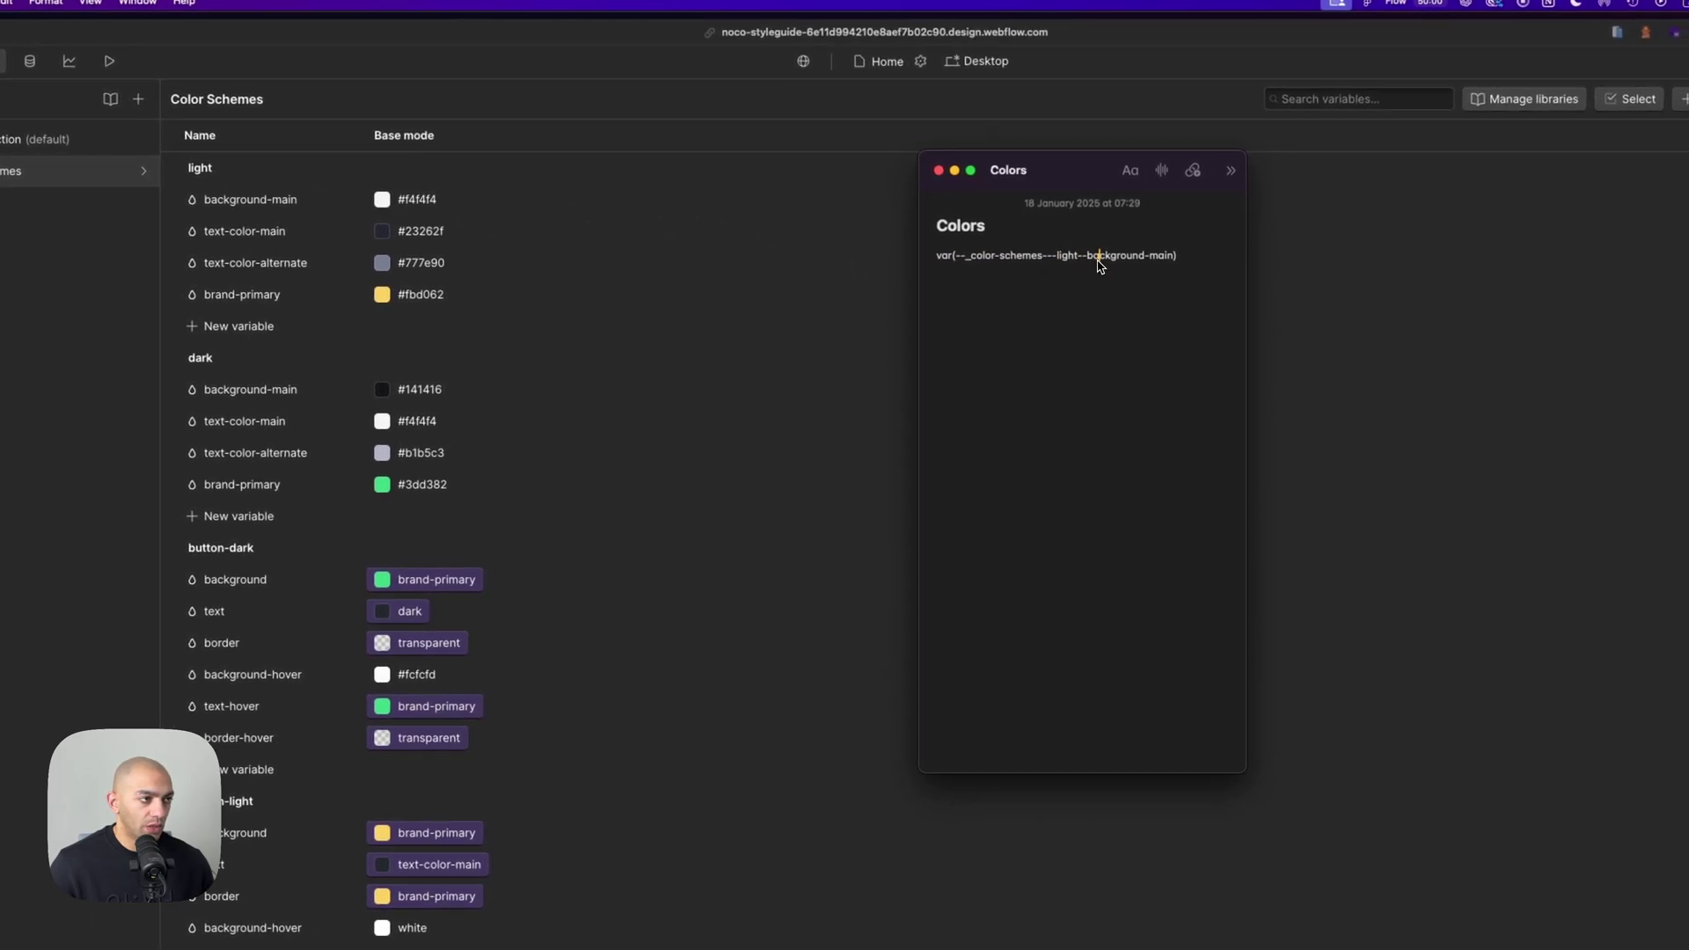
left_click_drag(1100, 266, 1156, 264)
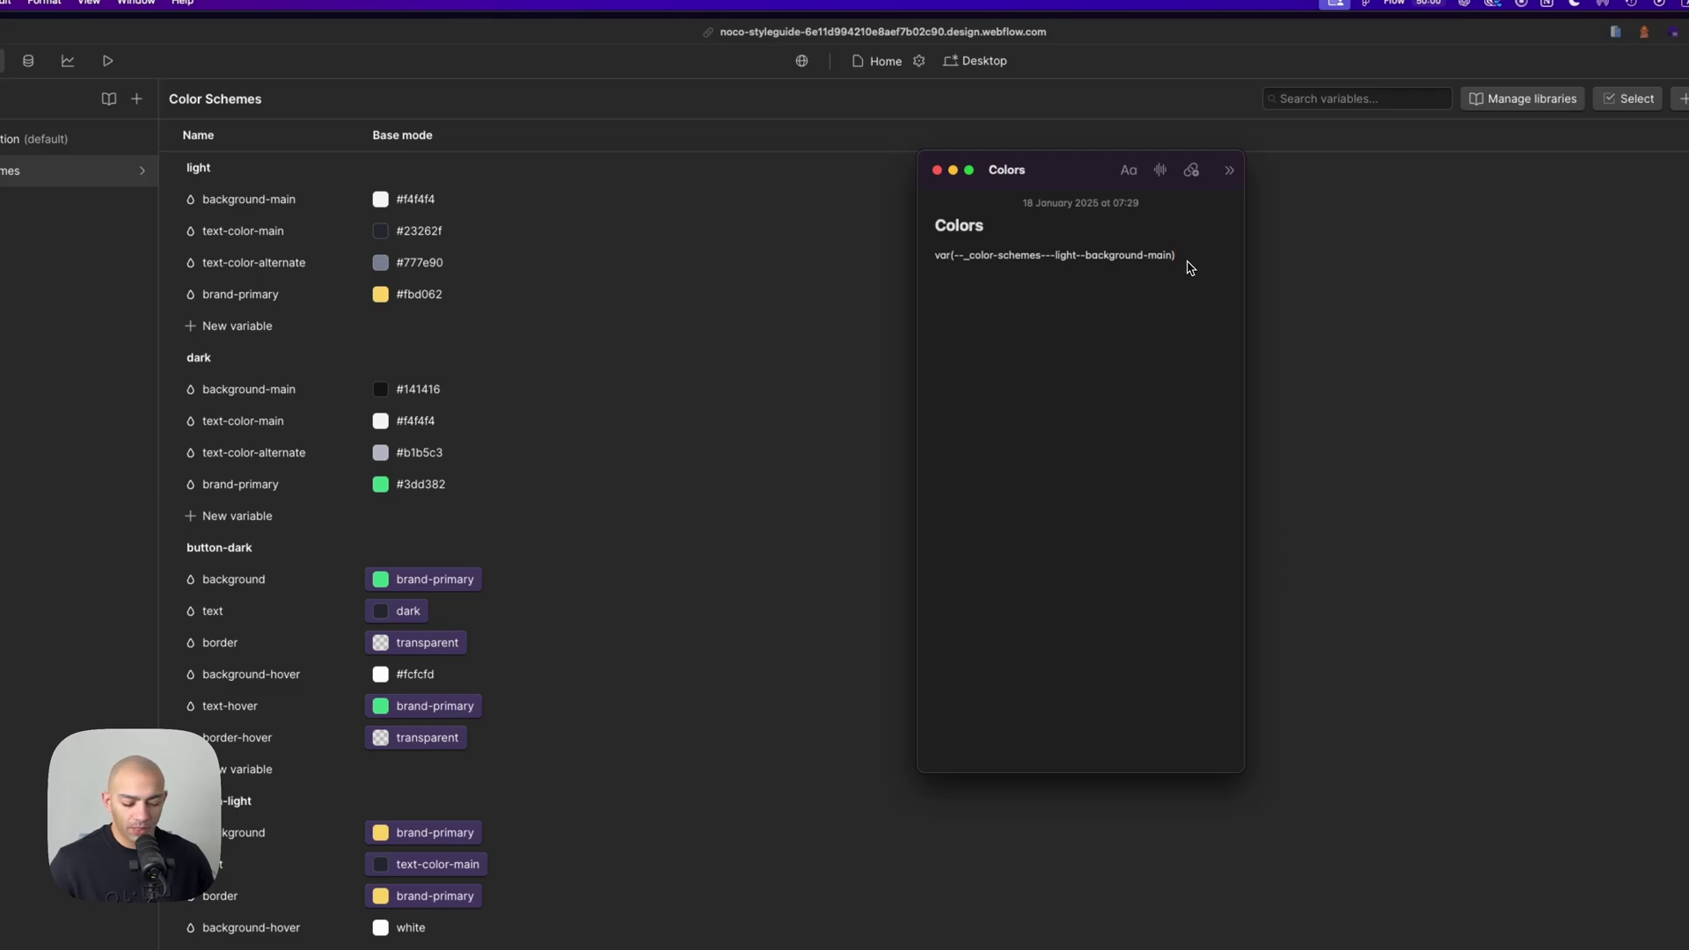
Add the dark background-main CSS reference to the Colors note below the light one.
key("super+Tab")
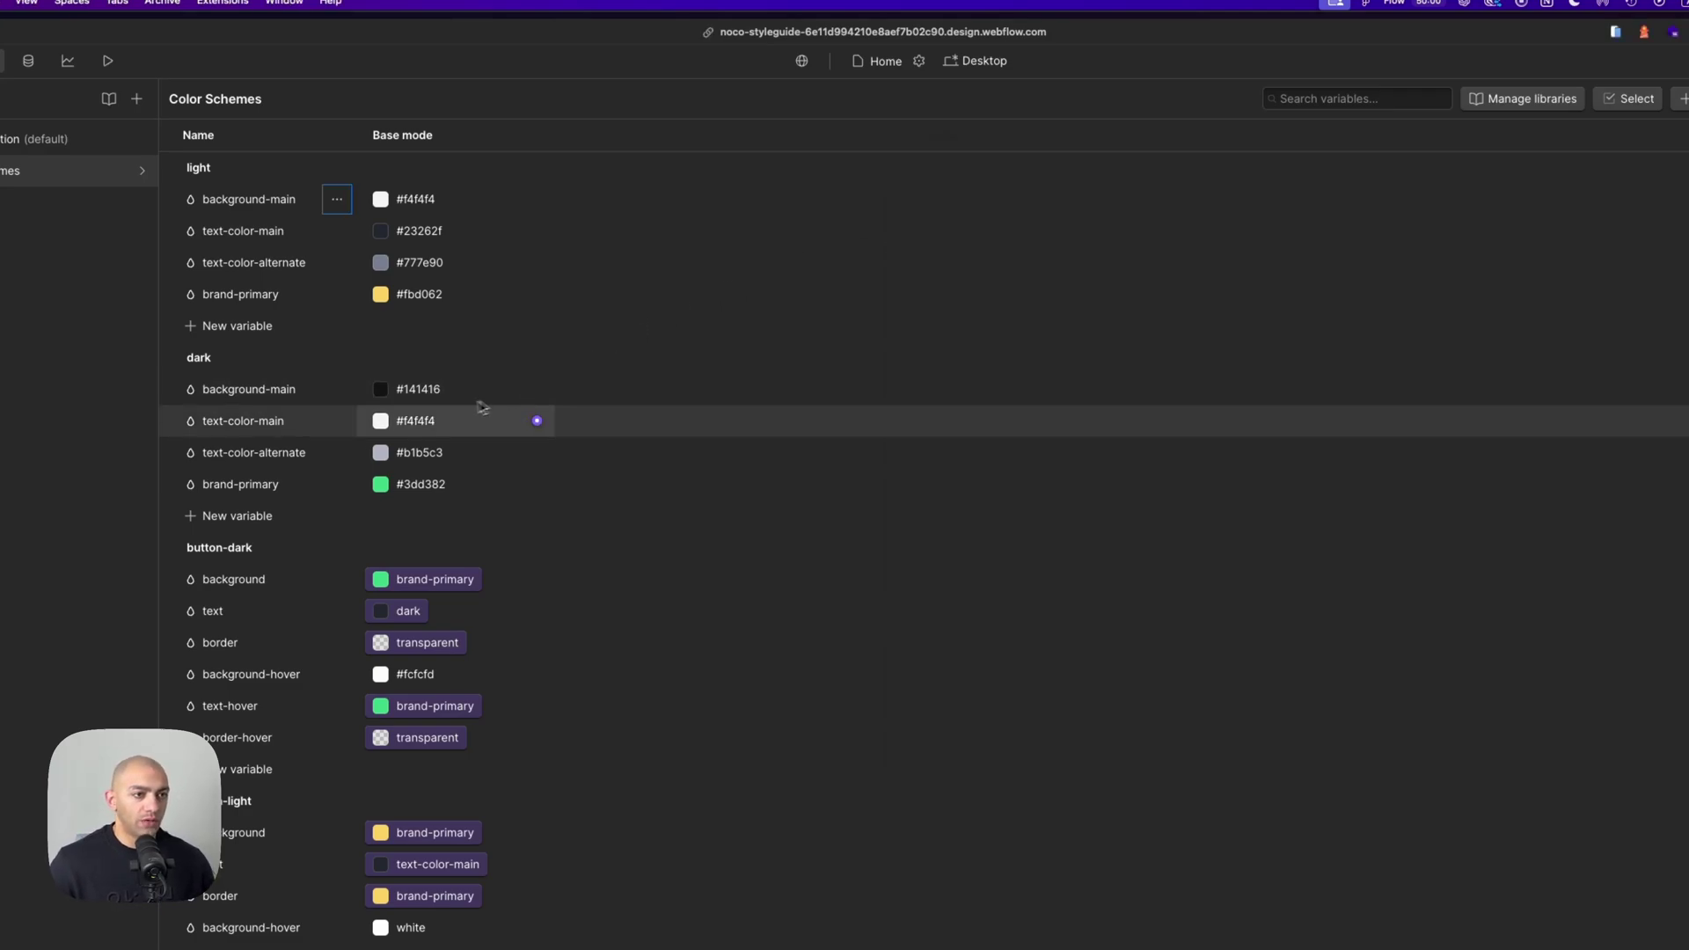
left_click(337, 389)
left_click(383, 421)
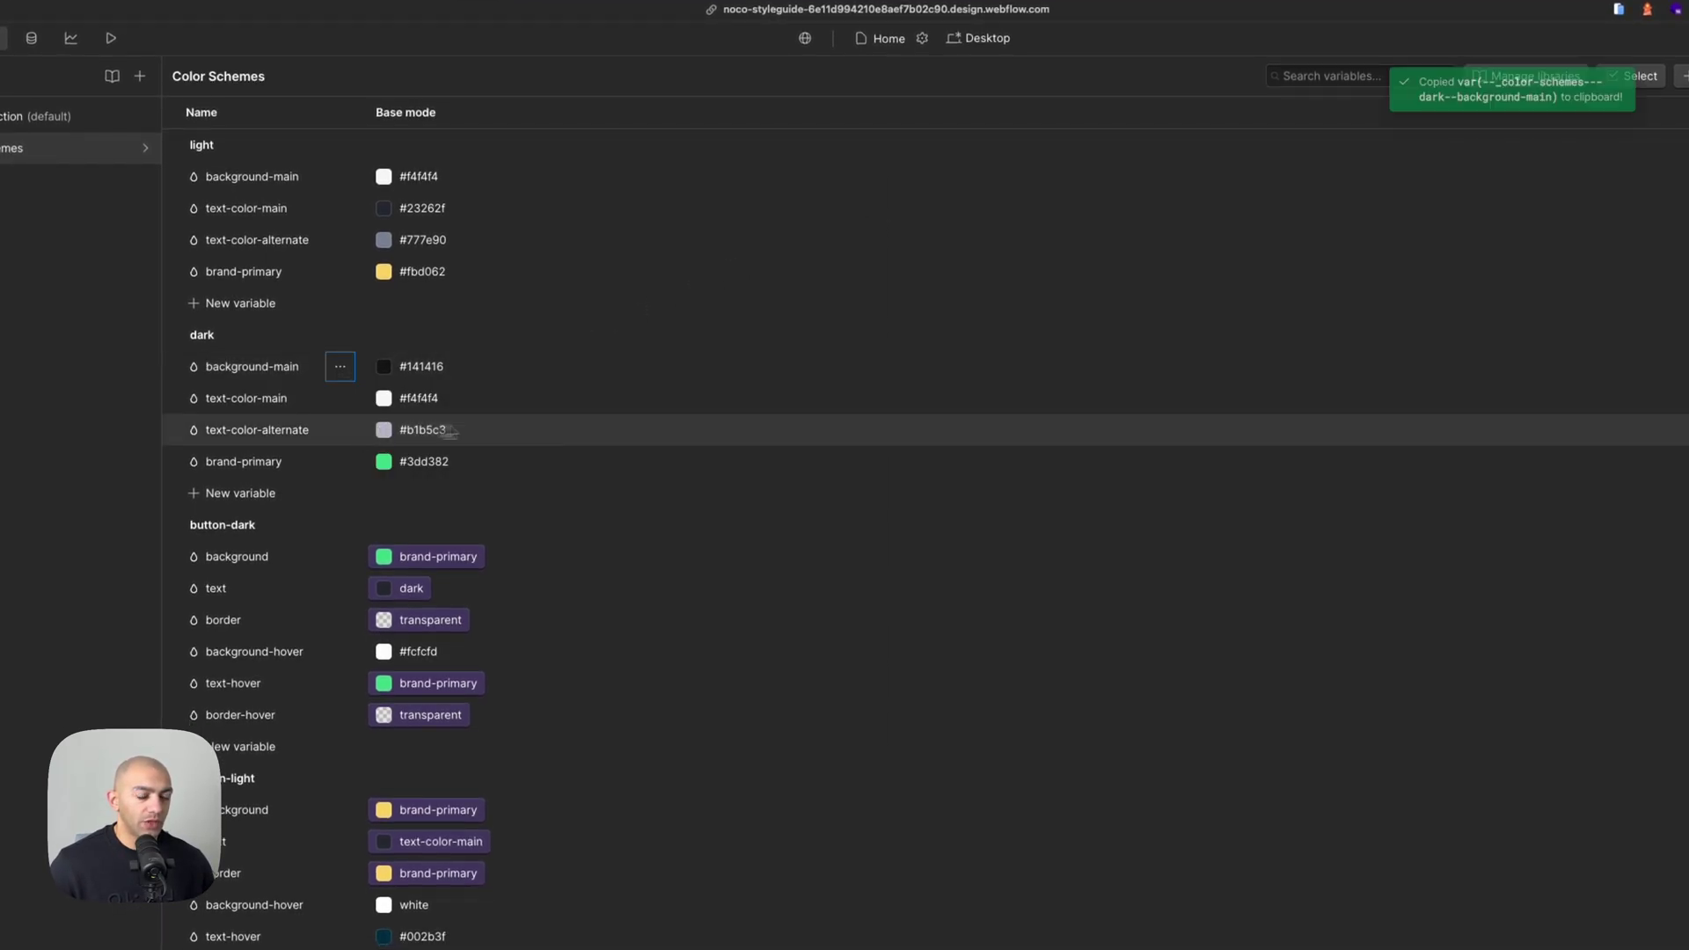
key("super+Tab")
key("super+v")
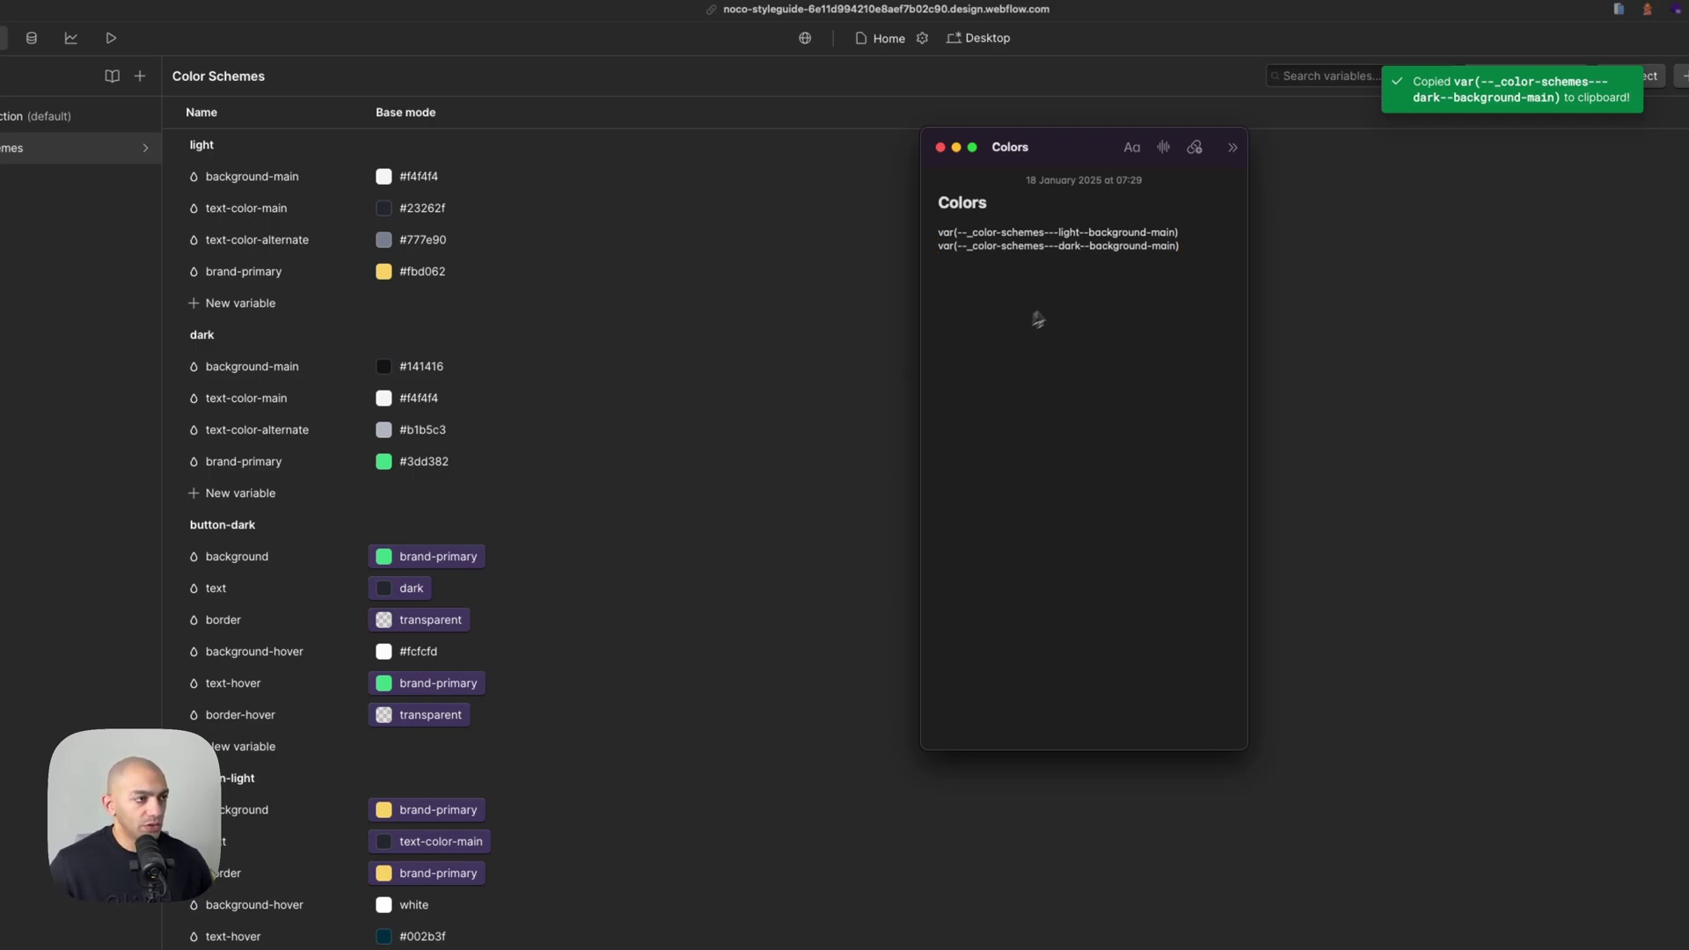
key("super+a")
left_click(1109, 251)
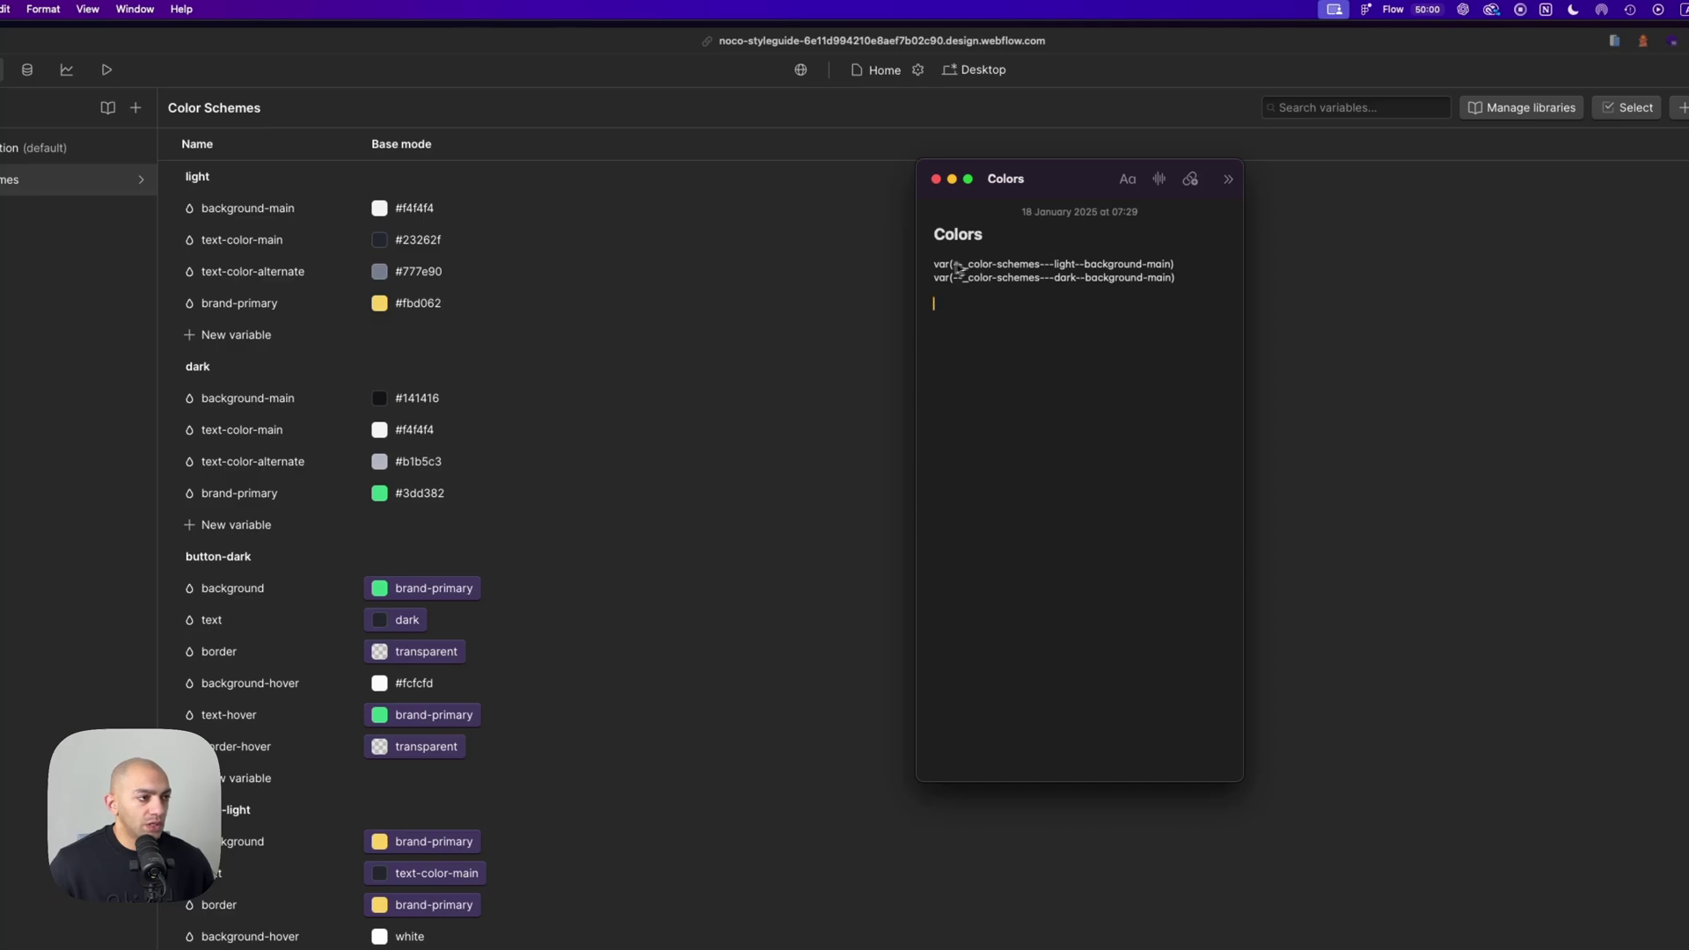
left_click_drag(937, 271, 1153, 294)
left_click(1153, 297)
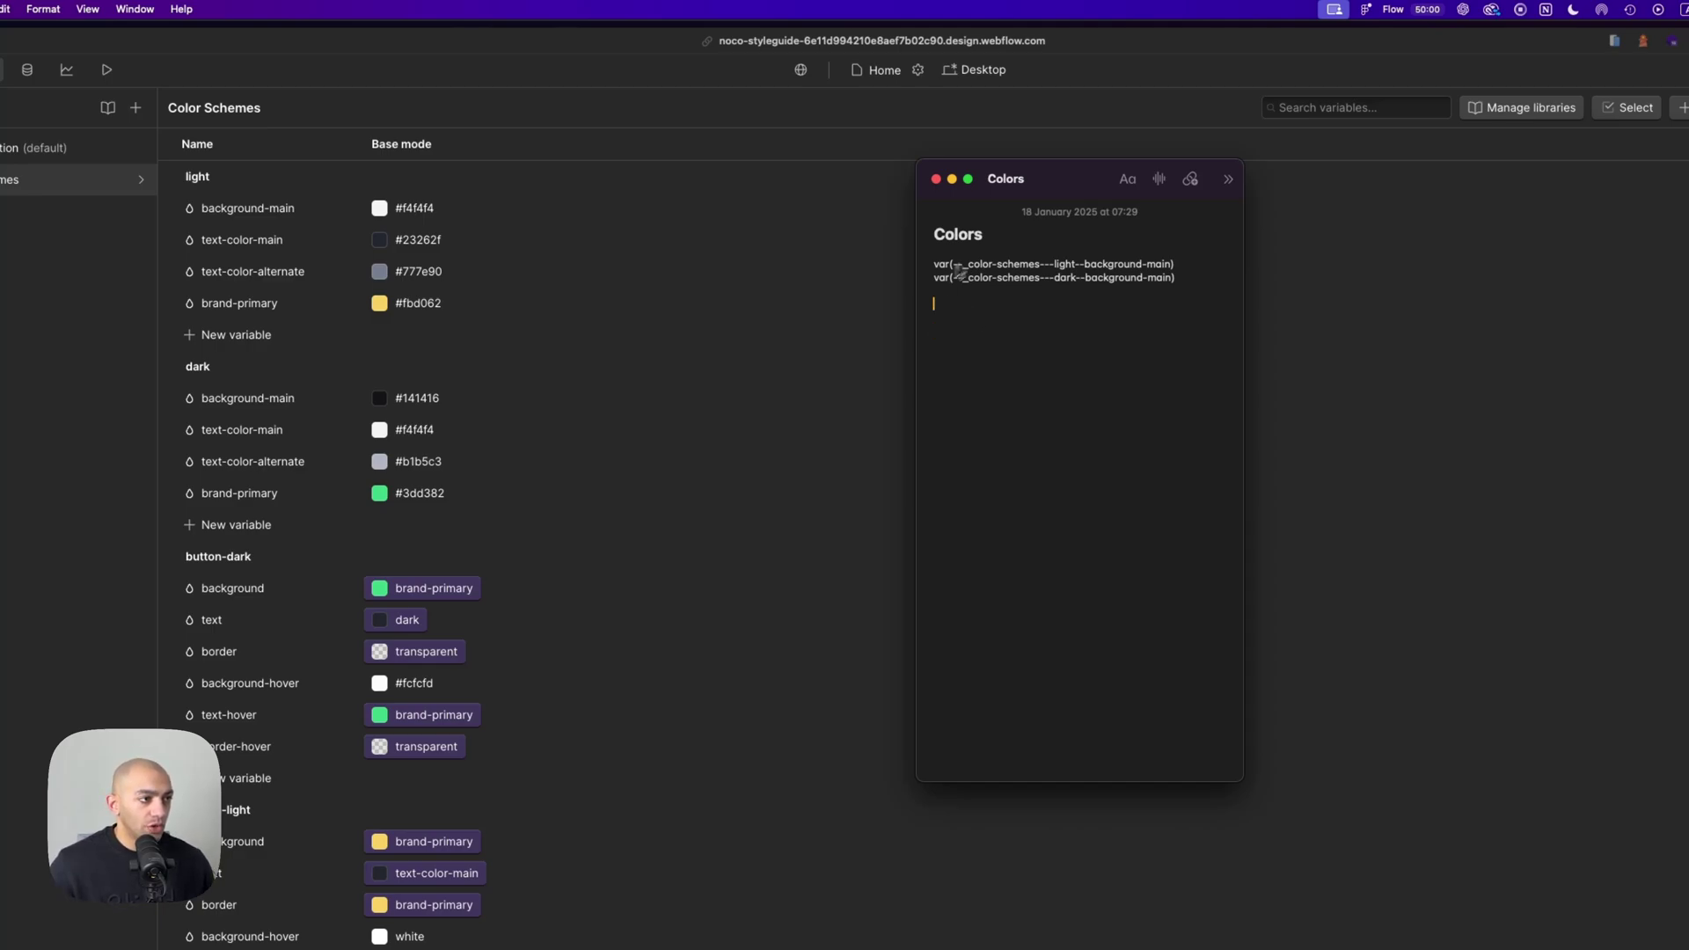
Copy the light text-color-main CSS reference into the Colors note.
left_click(339, 237)
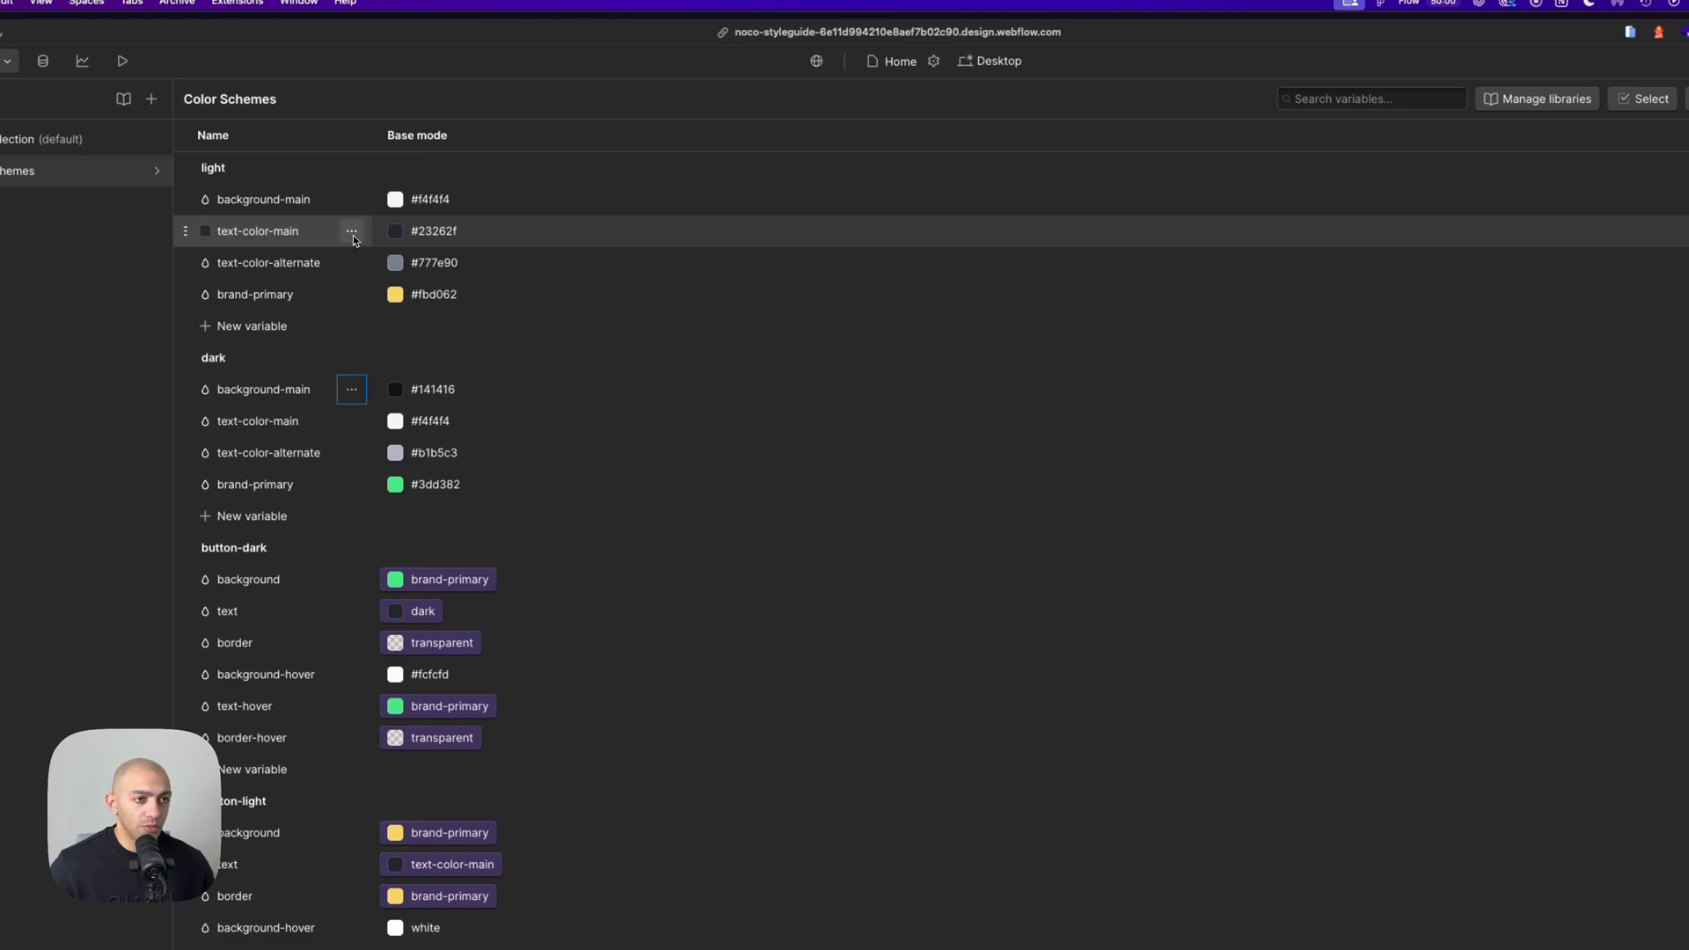
left_click(351, 232)
left_click(392, 279)
key("super+Tab")
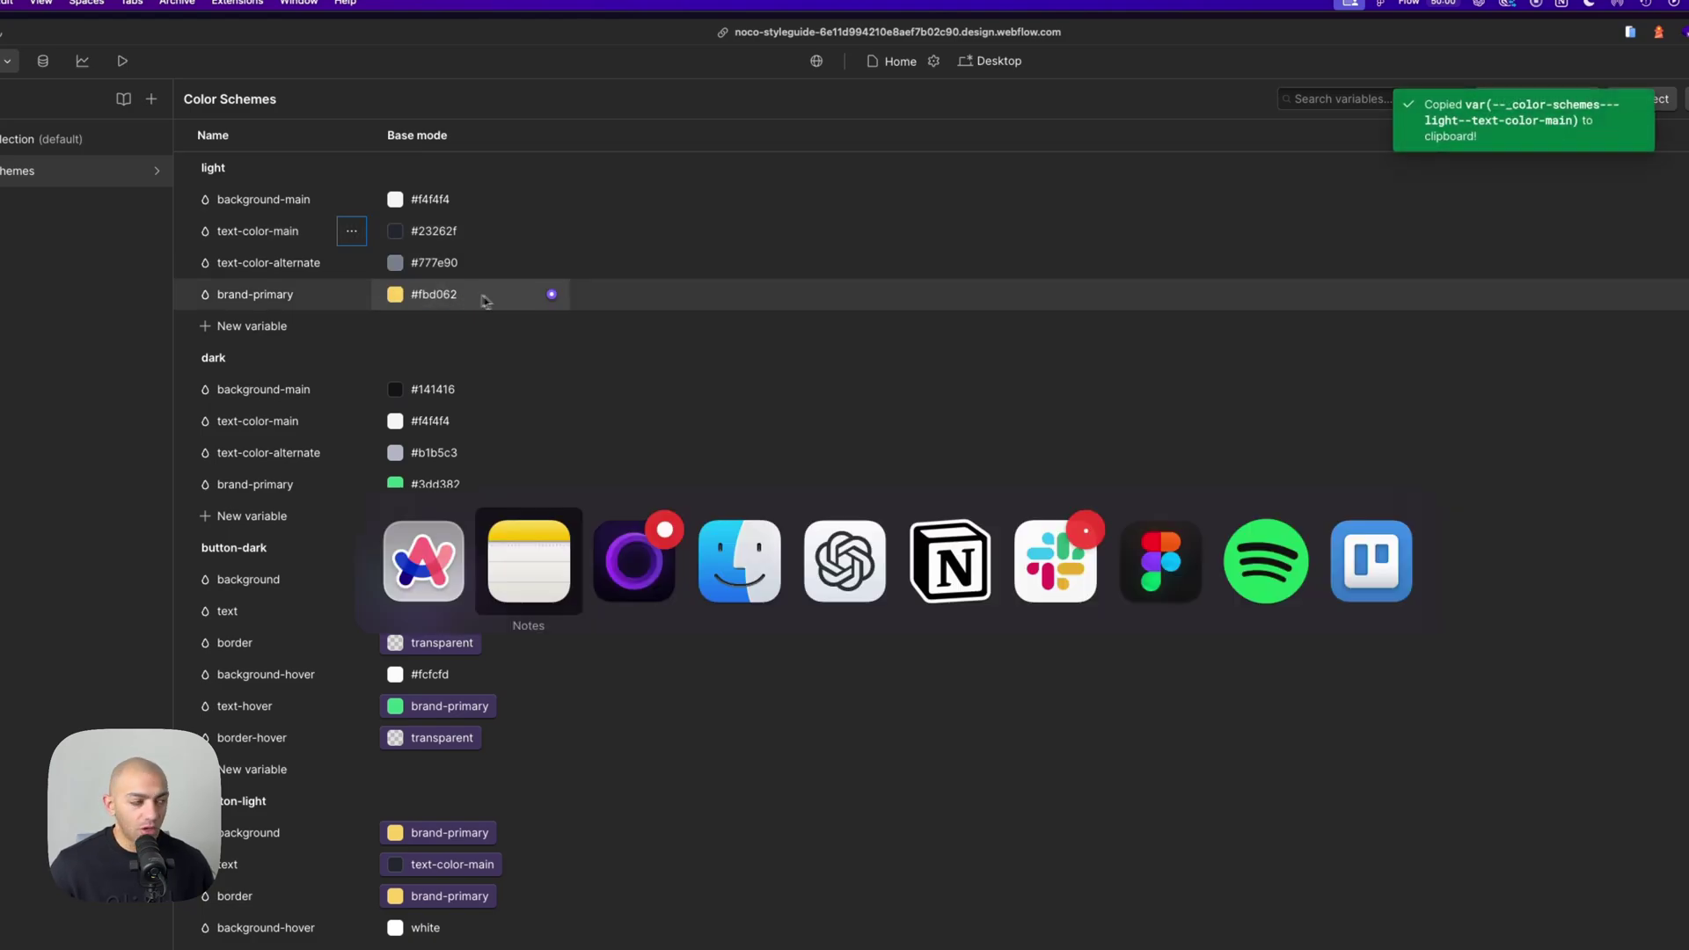
key("super+v")
key("Return")
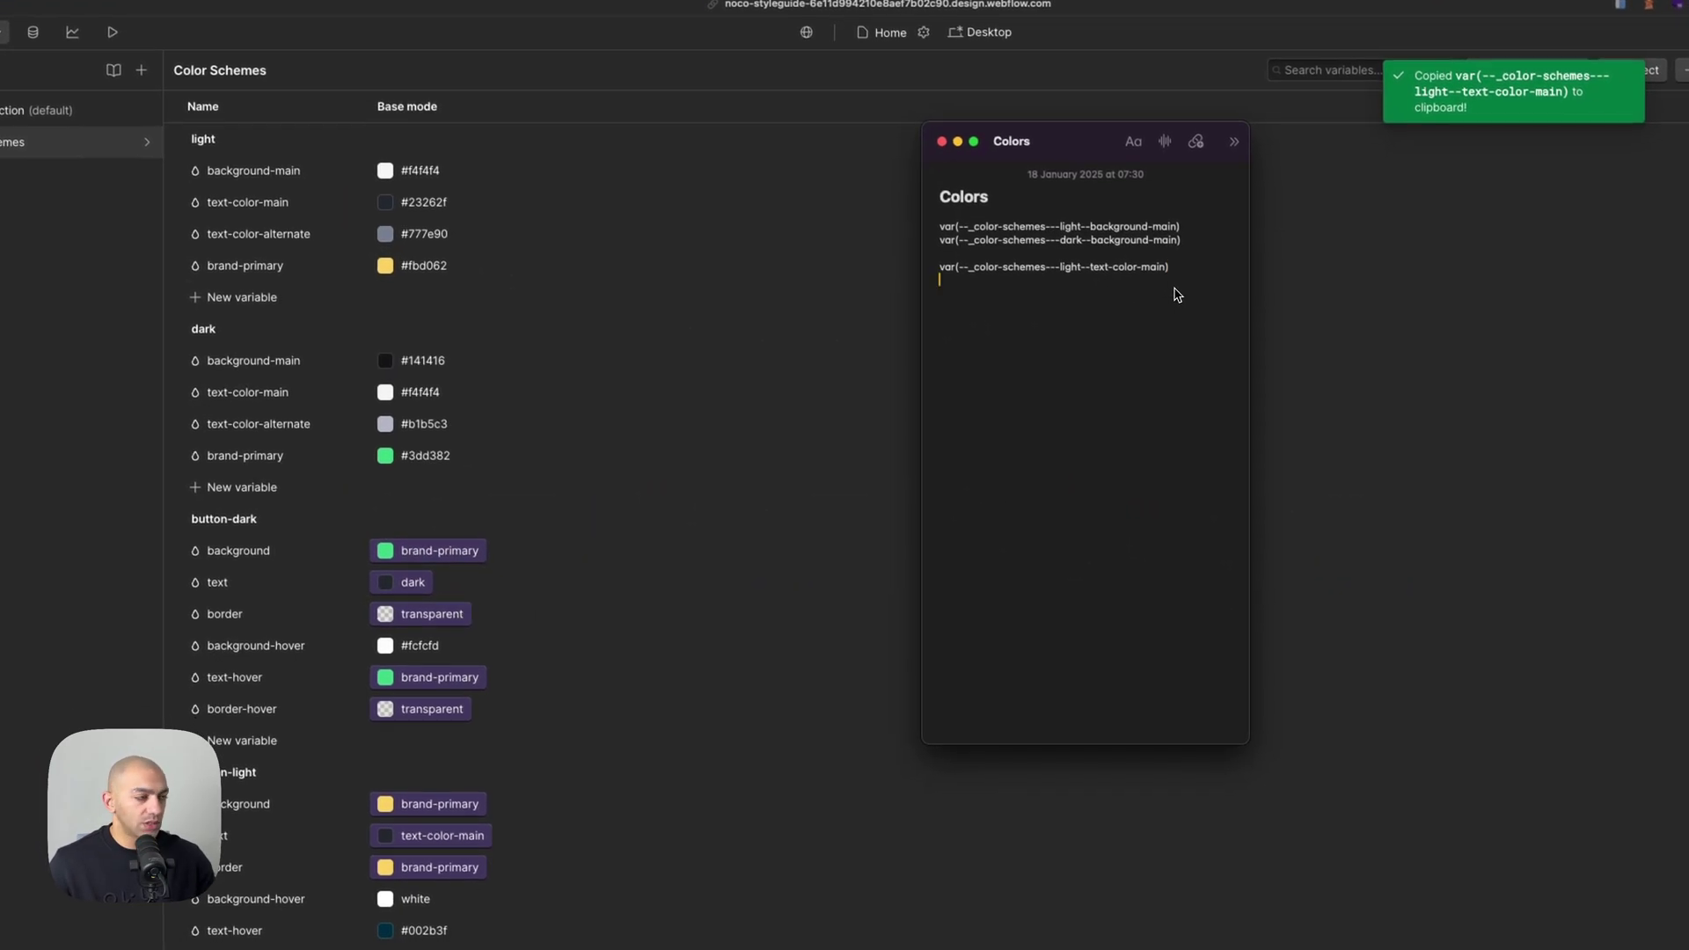
Paste the dark text-color-main reference into the note, then hide Notes and close the variables.
left_click(535, 354)
left_click(343, 392)
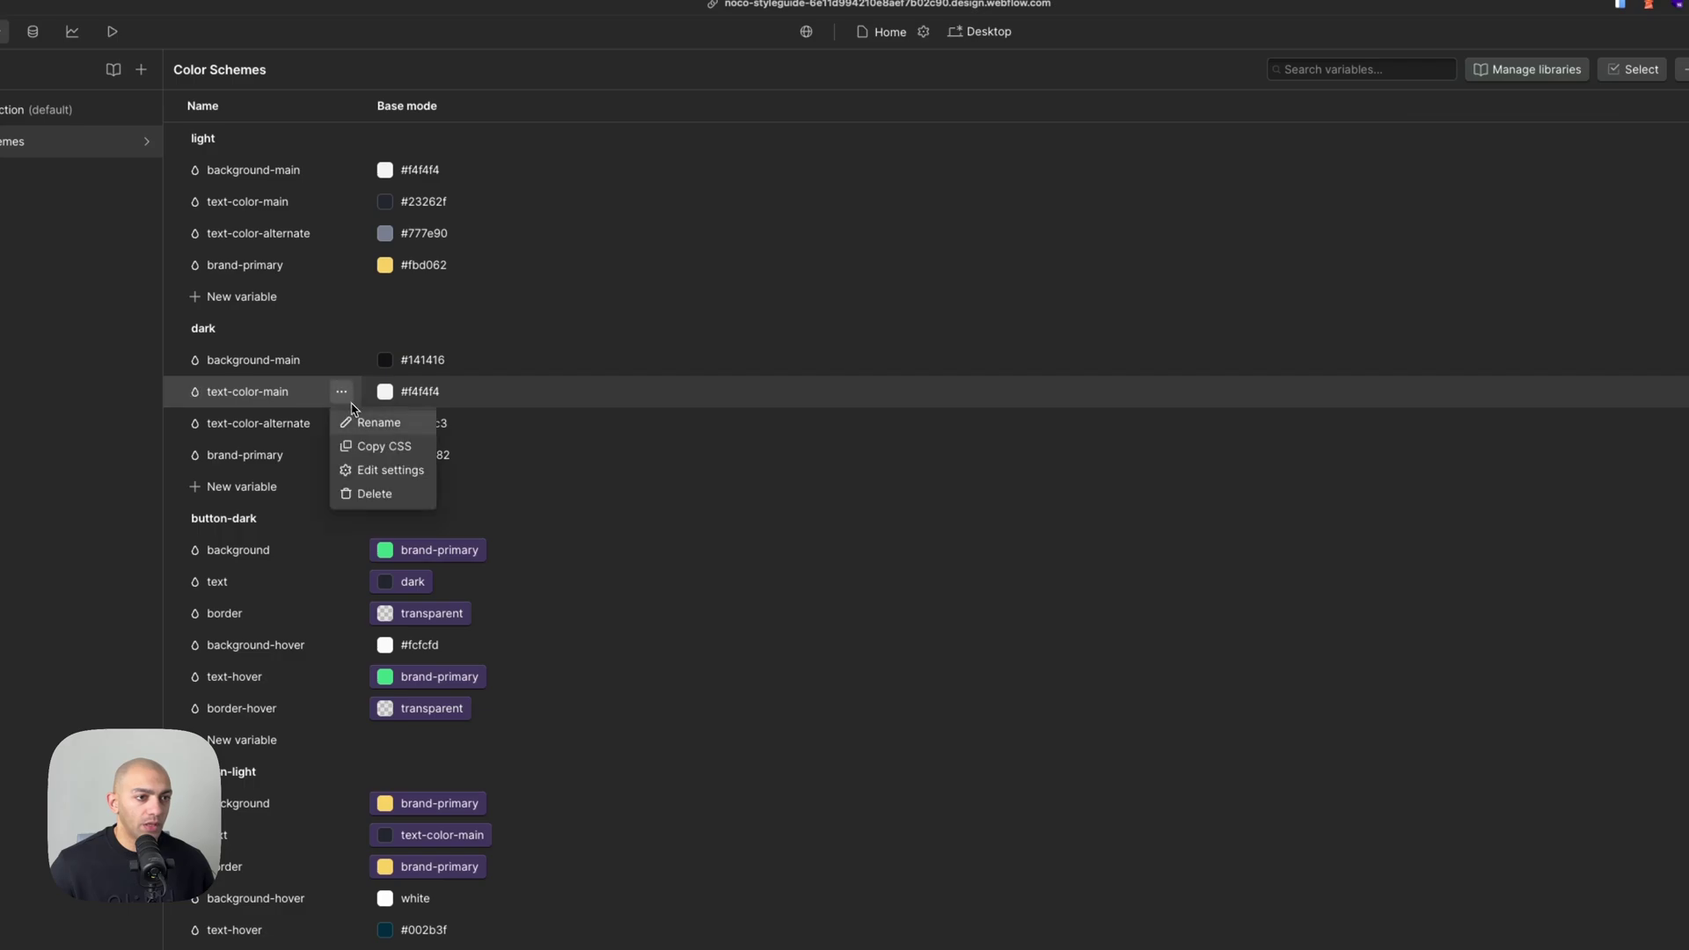
left_click(384, 446)
key("super+Tab")
key("super+v")
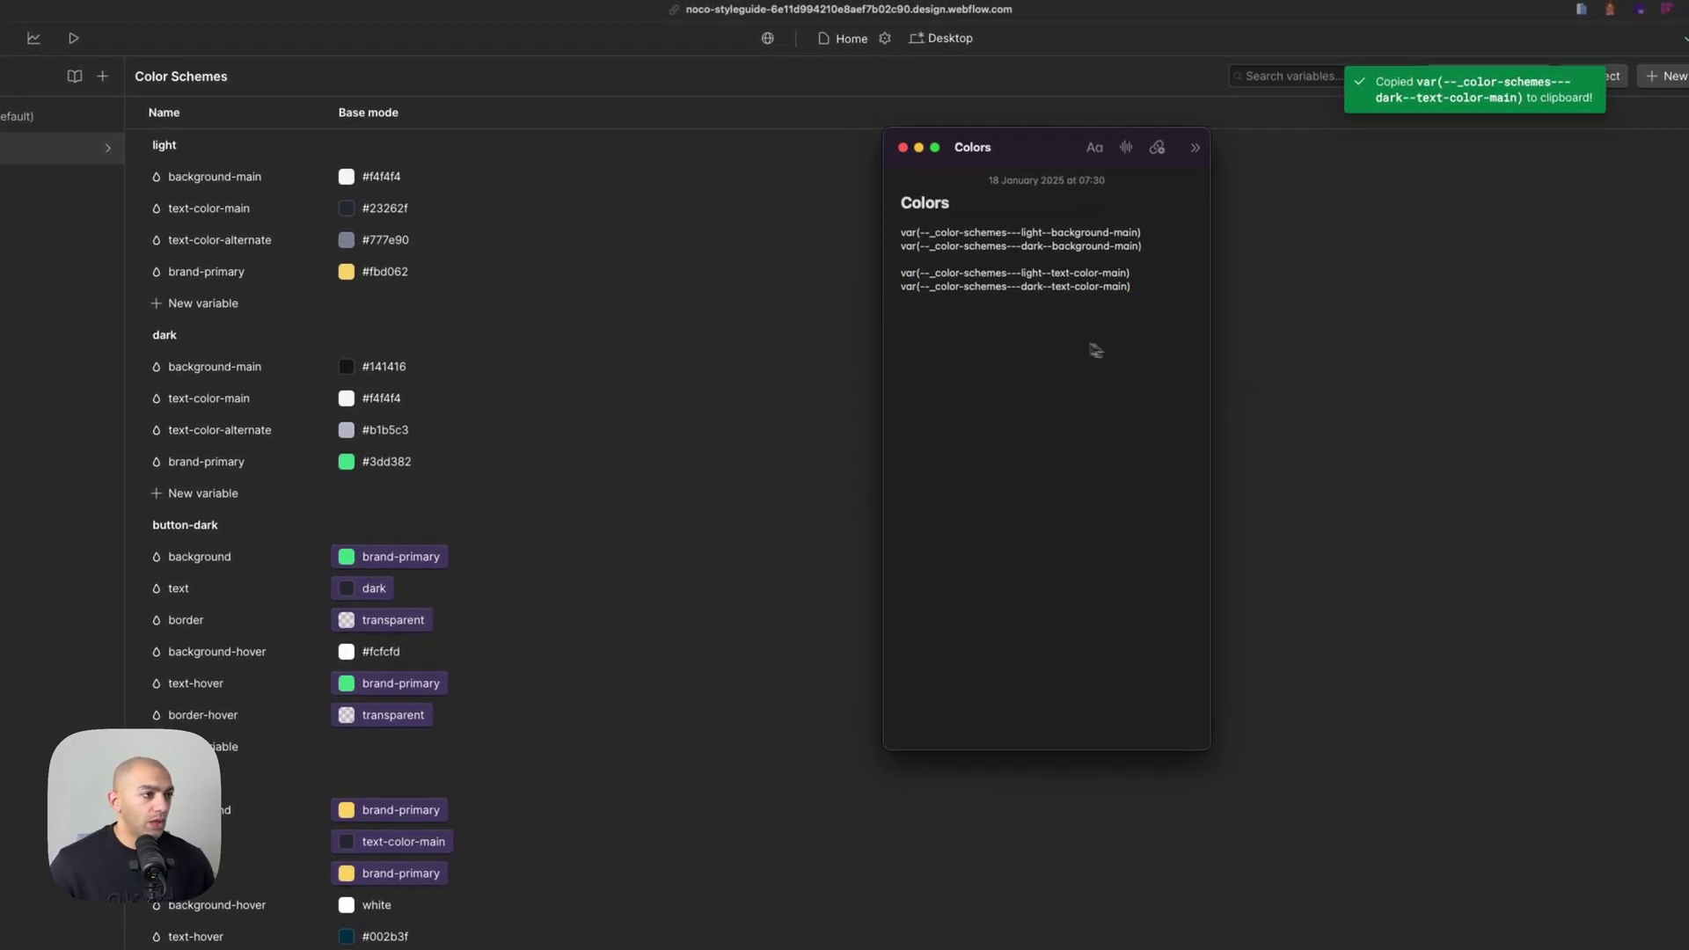
key("super+Tab")
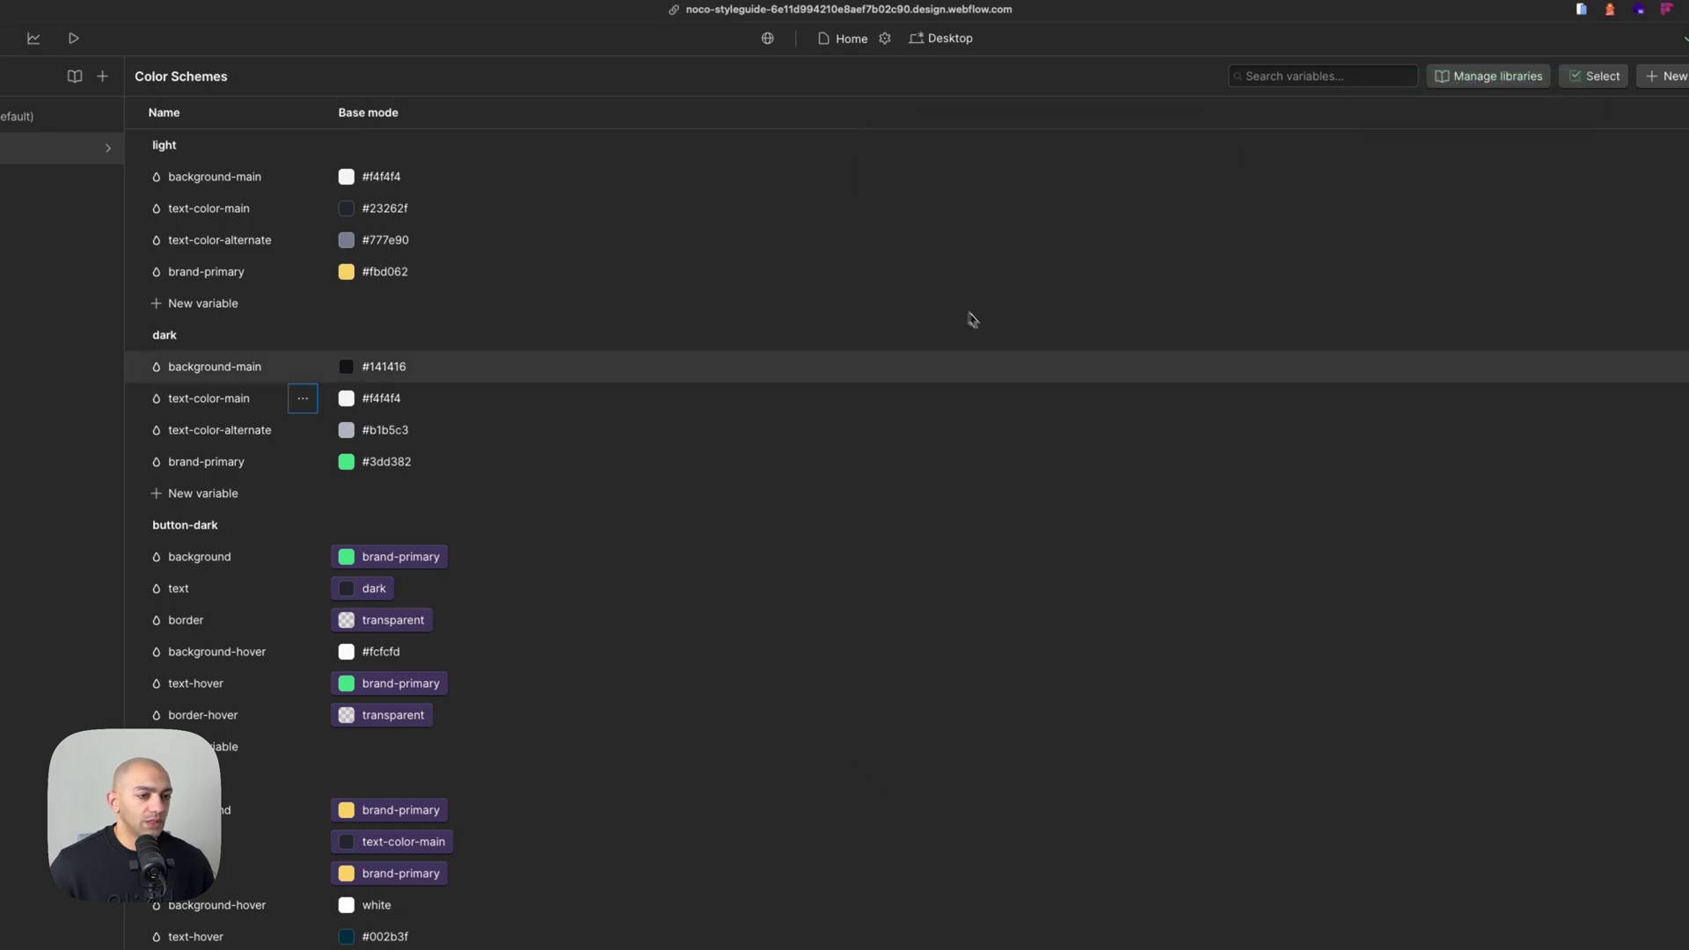
key("super+Tab")
key("Return")
key("Return")
key("super+Tab")
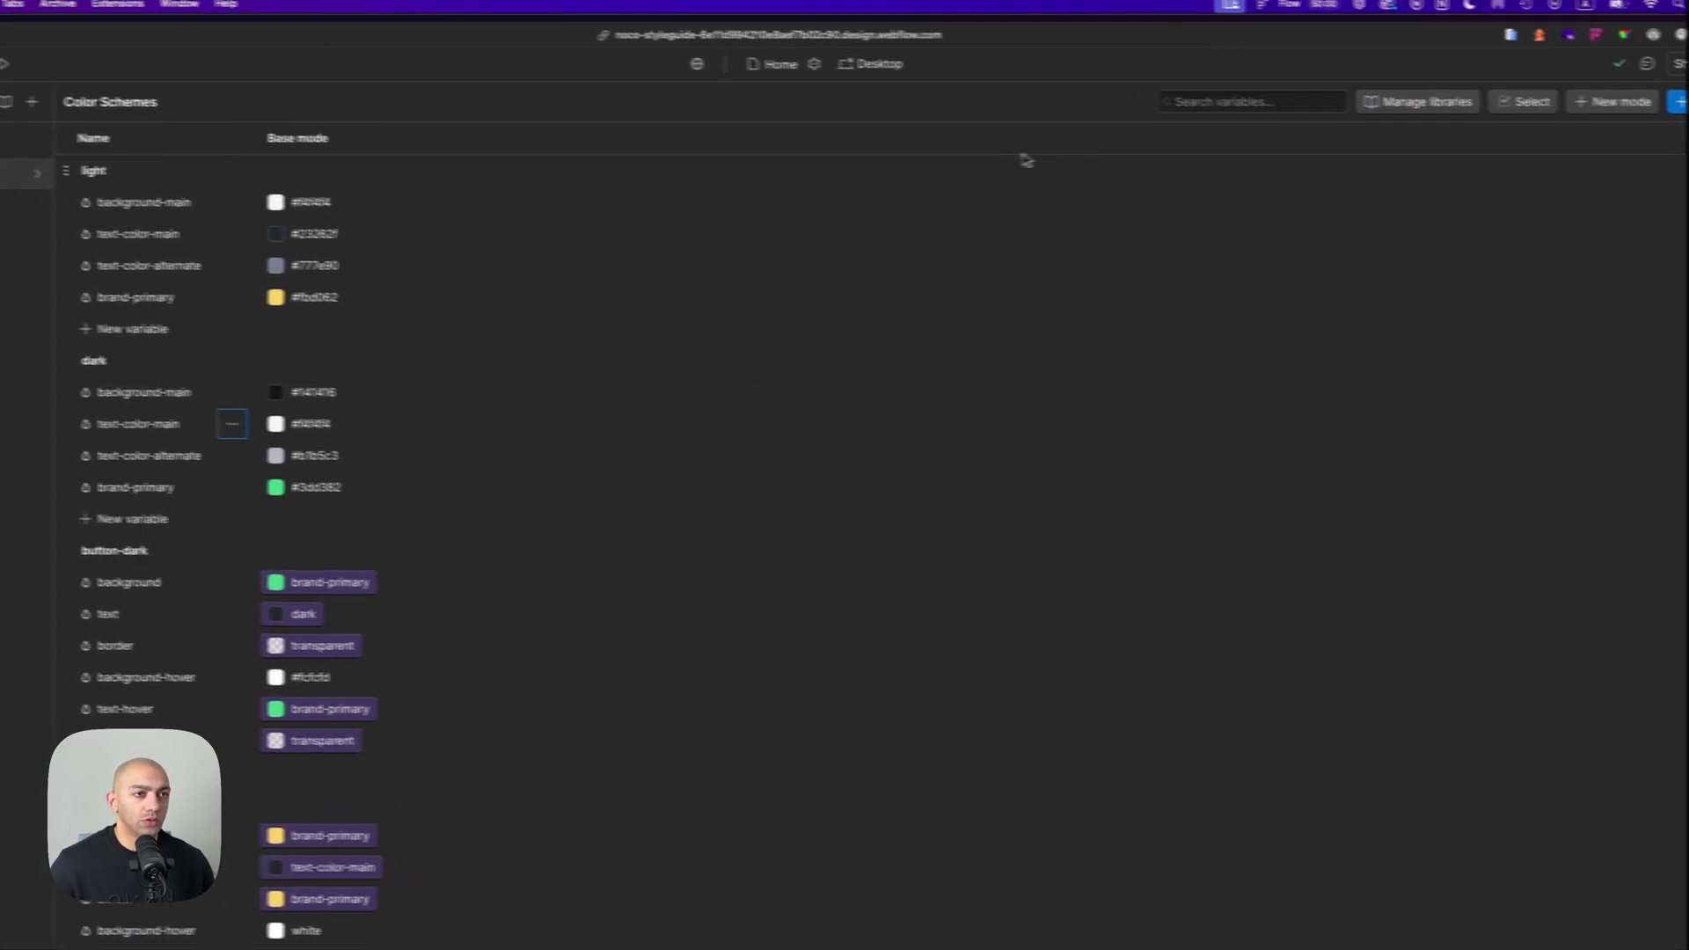
key("Escape")
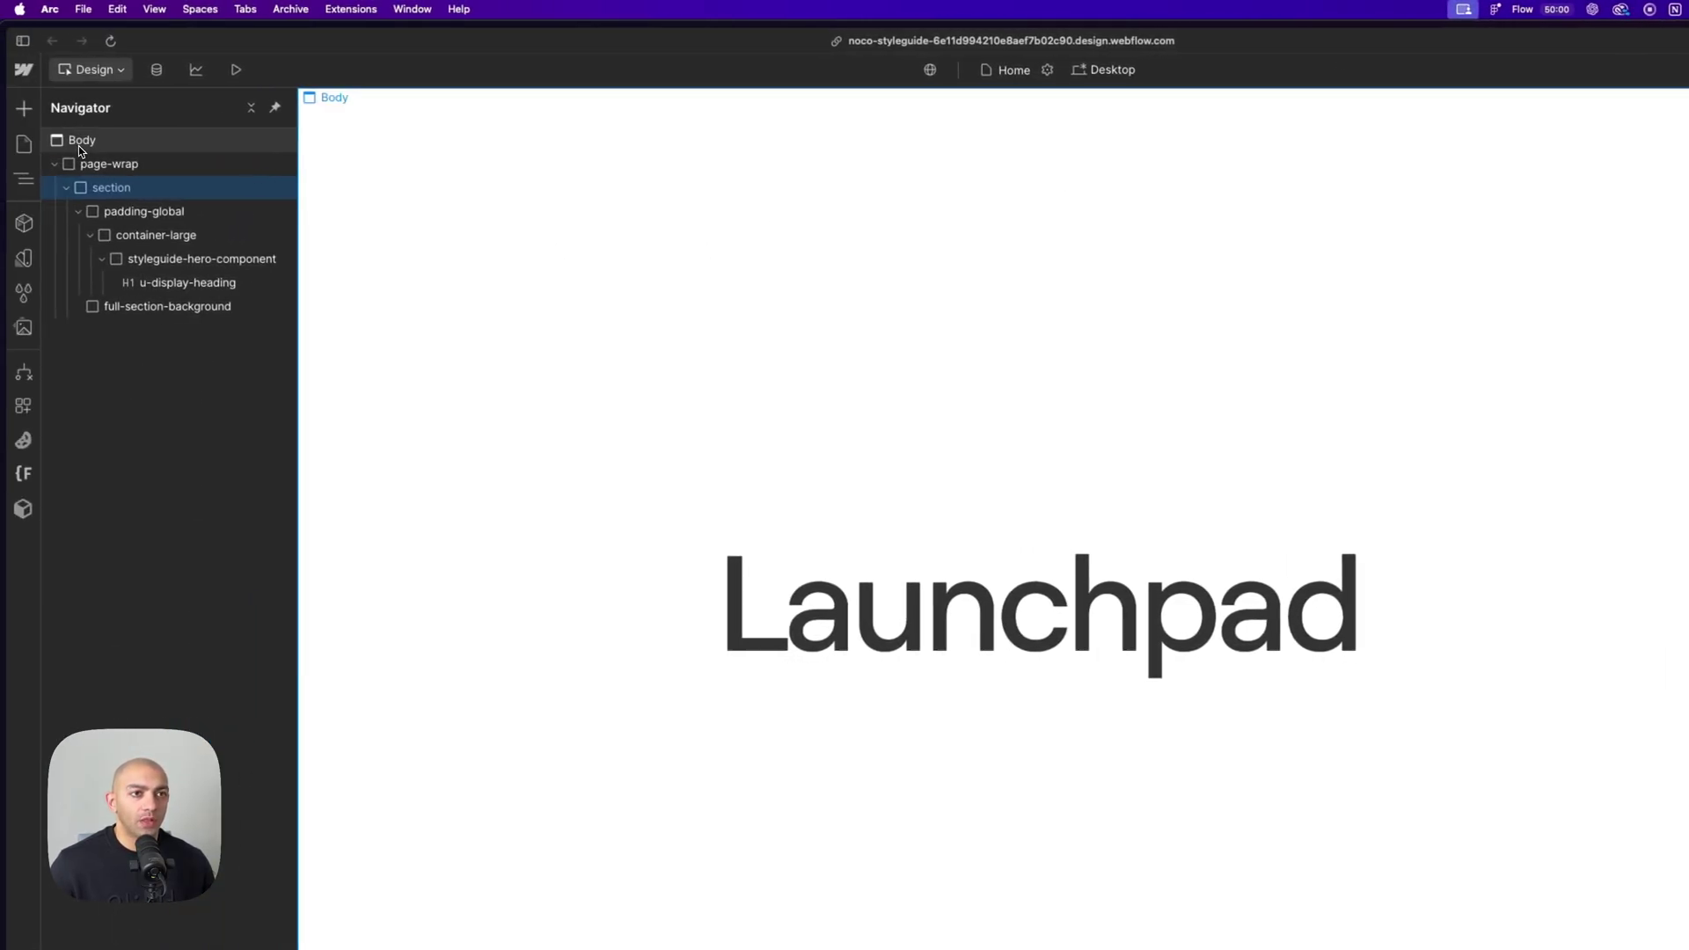
Add a color-scheme custom property to the Body (All Pages) style.
left_click(4, 141)
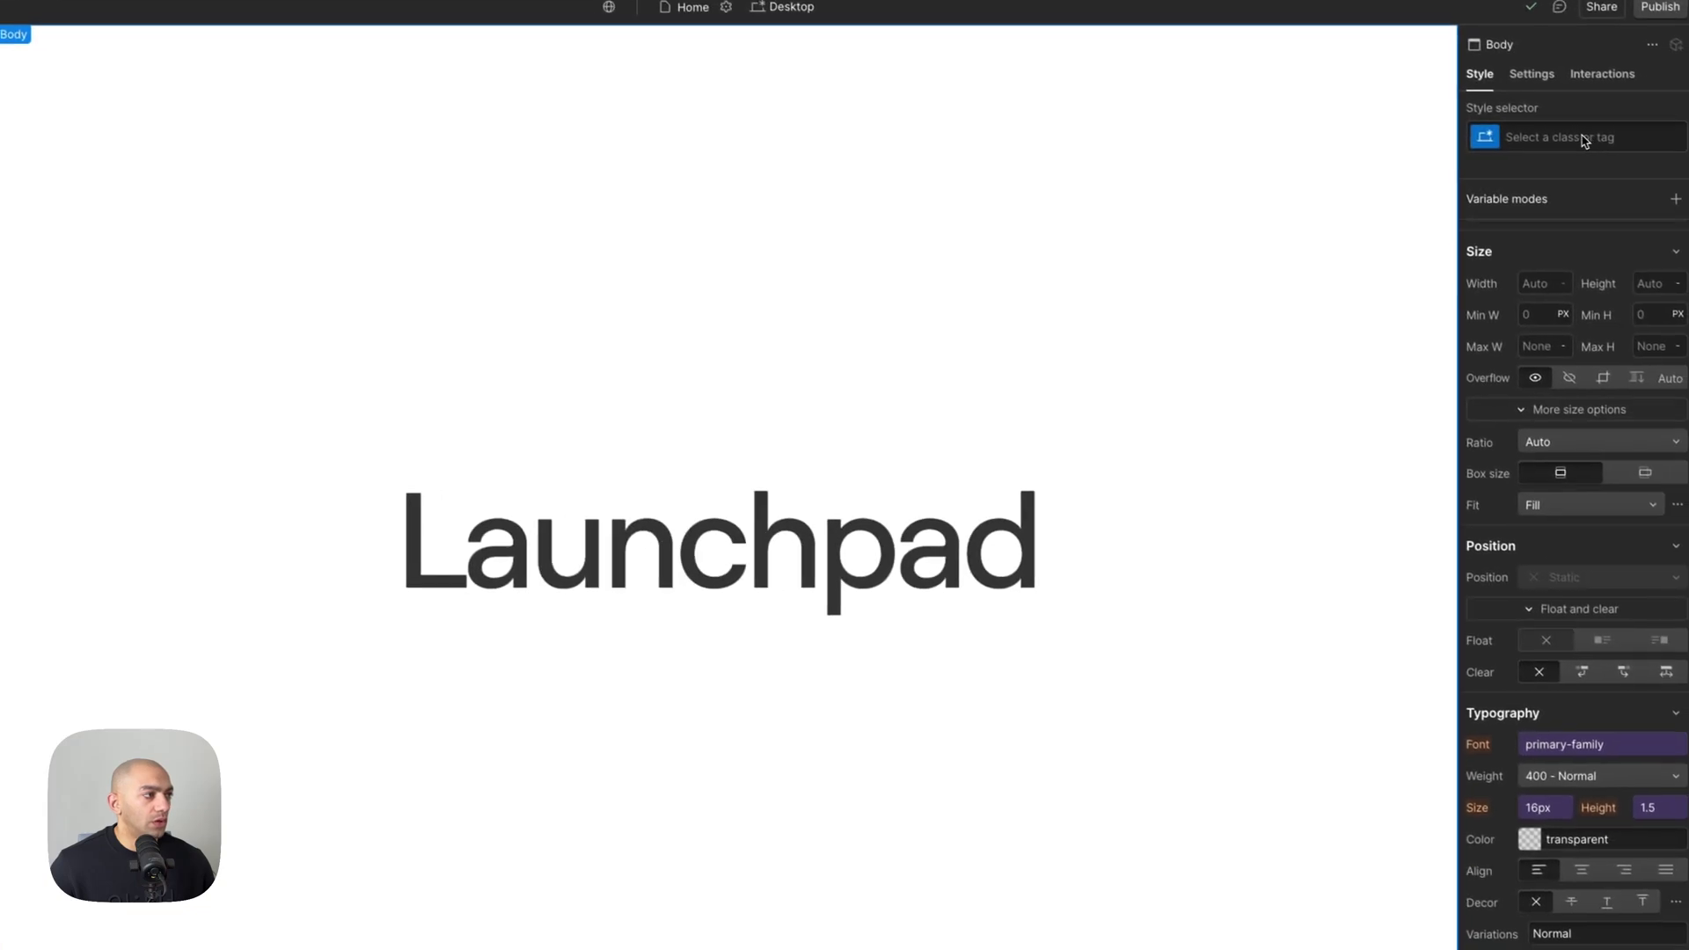
left_click(1561, 134)
left_click(1531, 245)
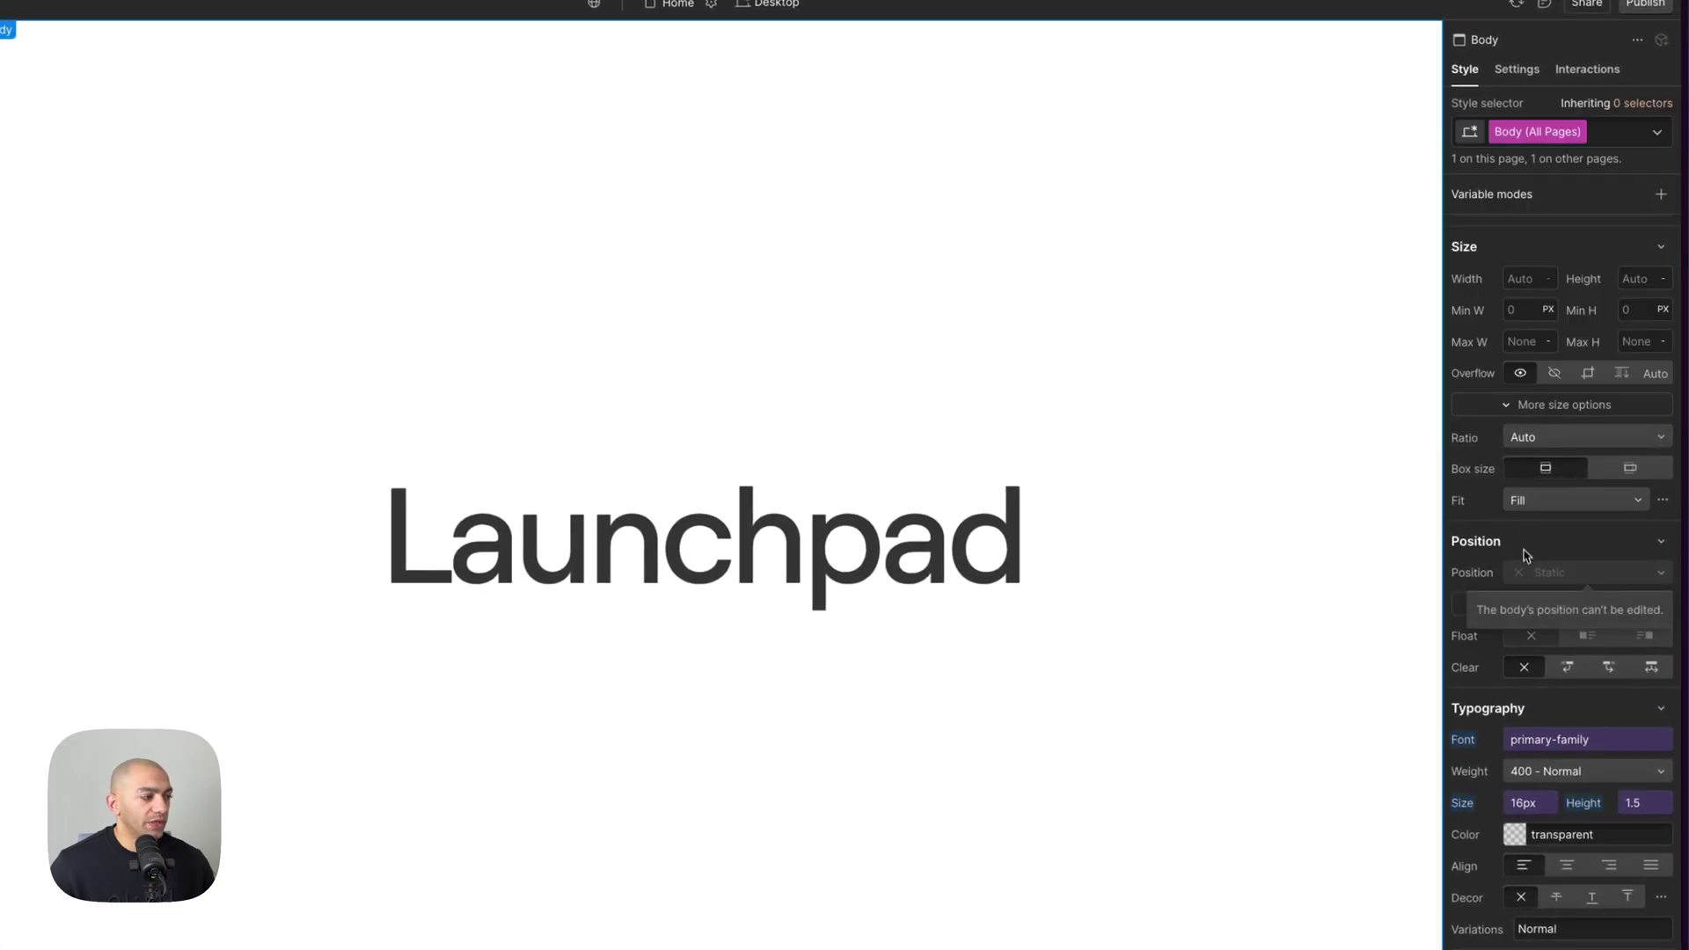
scroll(1527, 572, "down", 10)
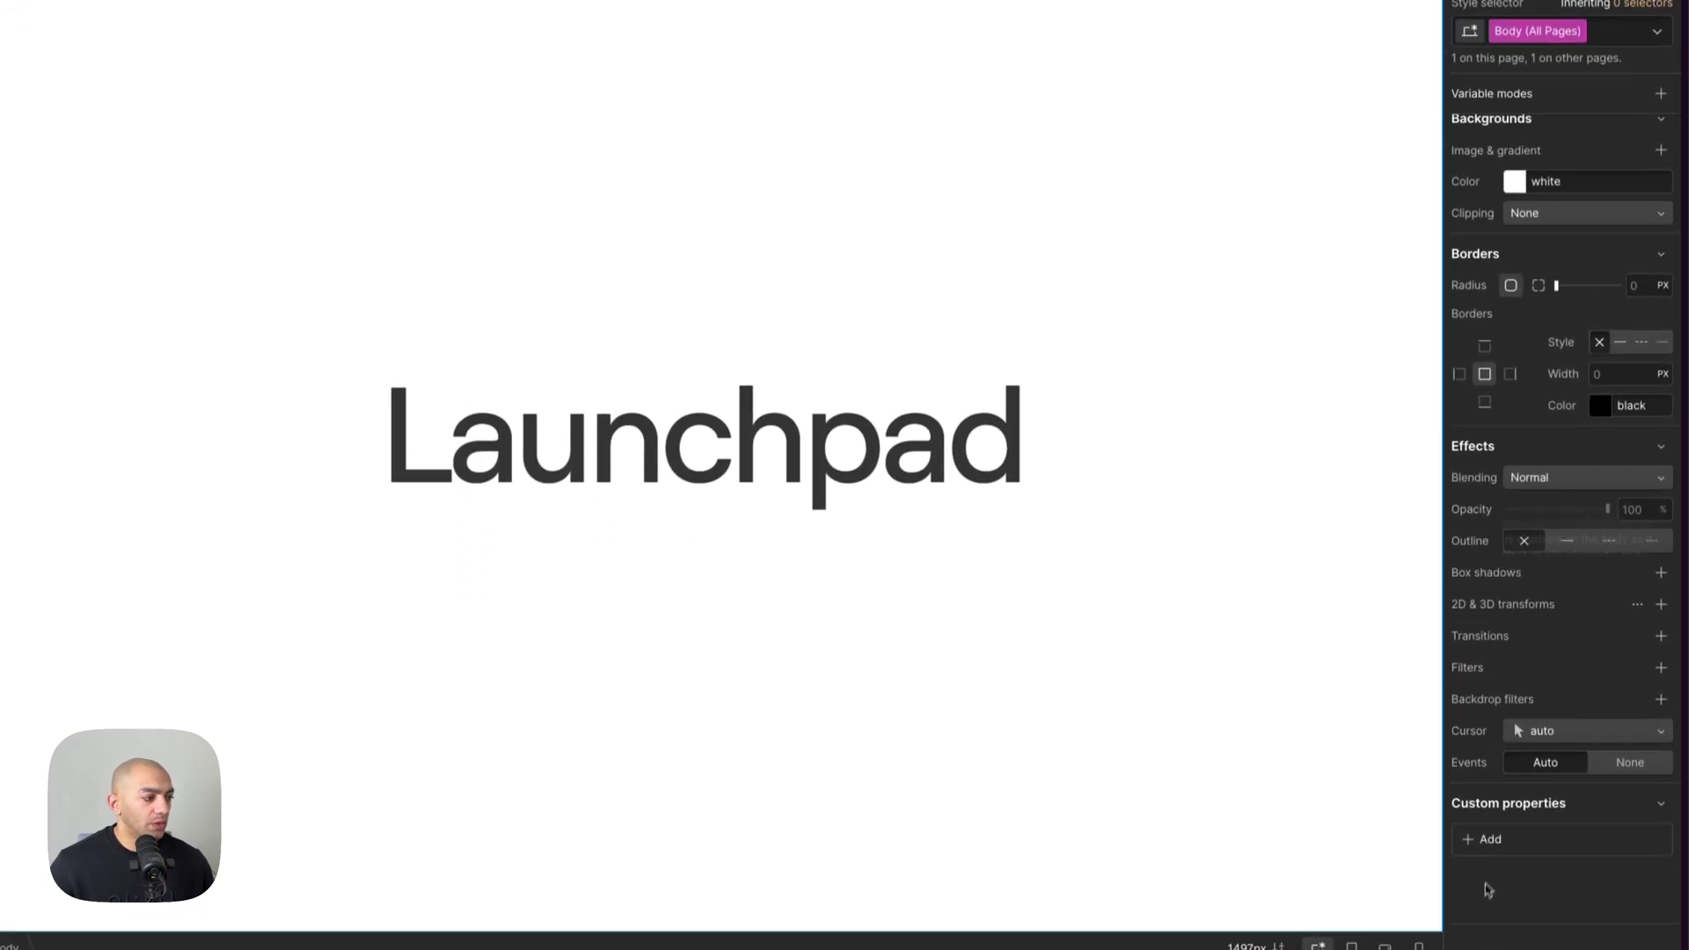
left_click(1494, 941)
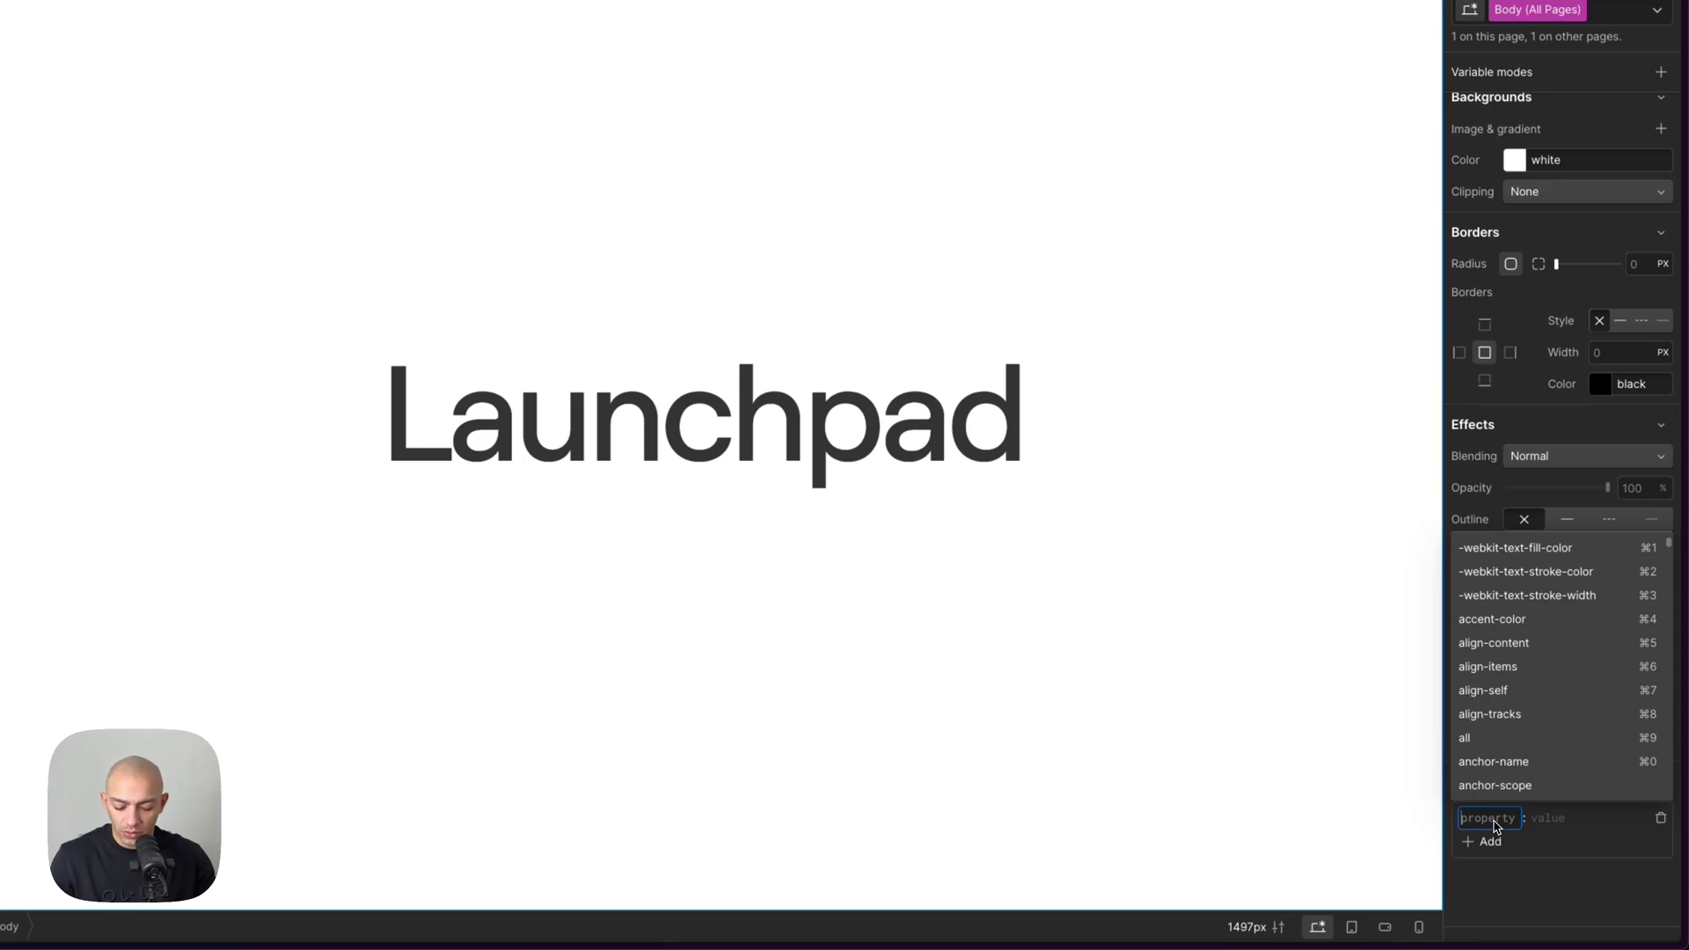
type("color-sch")
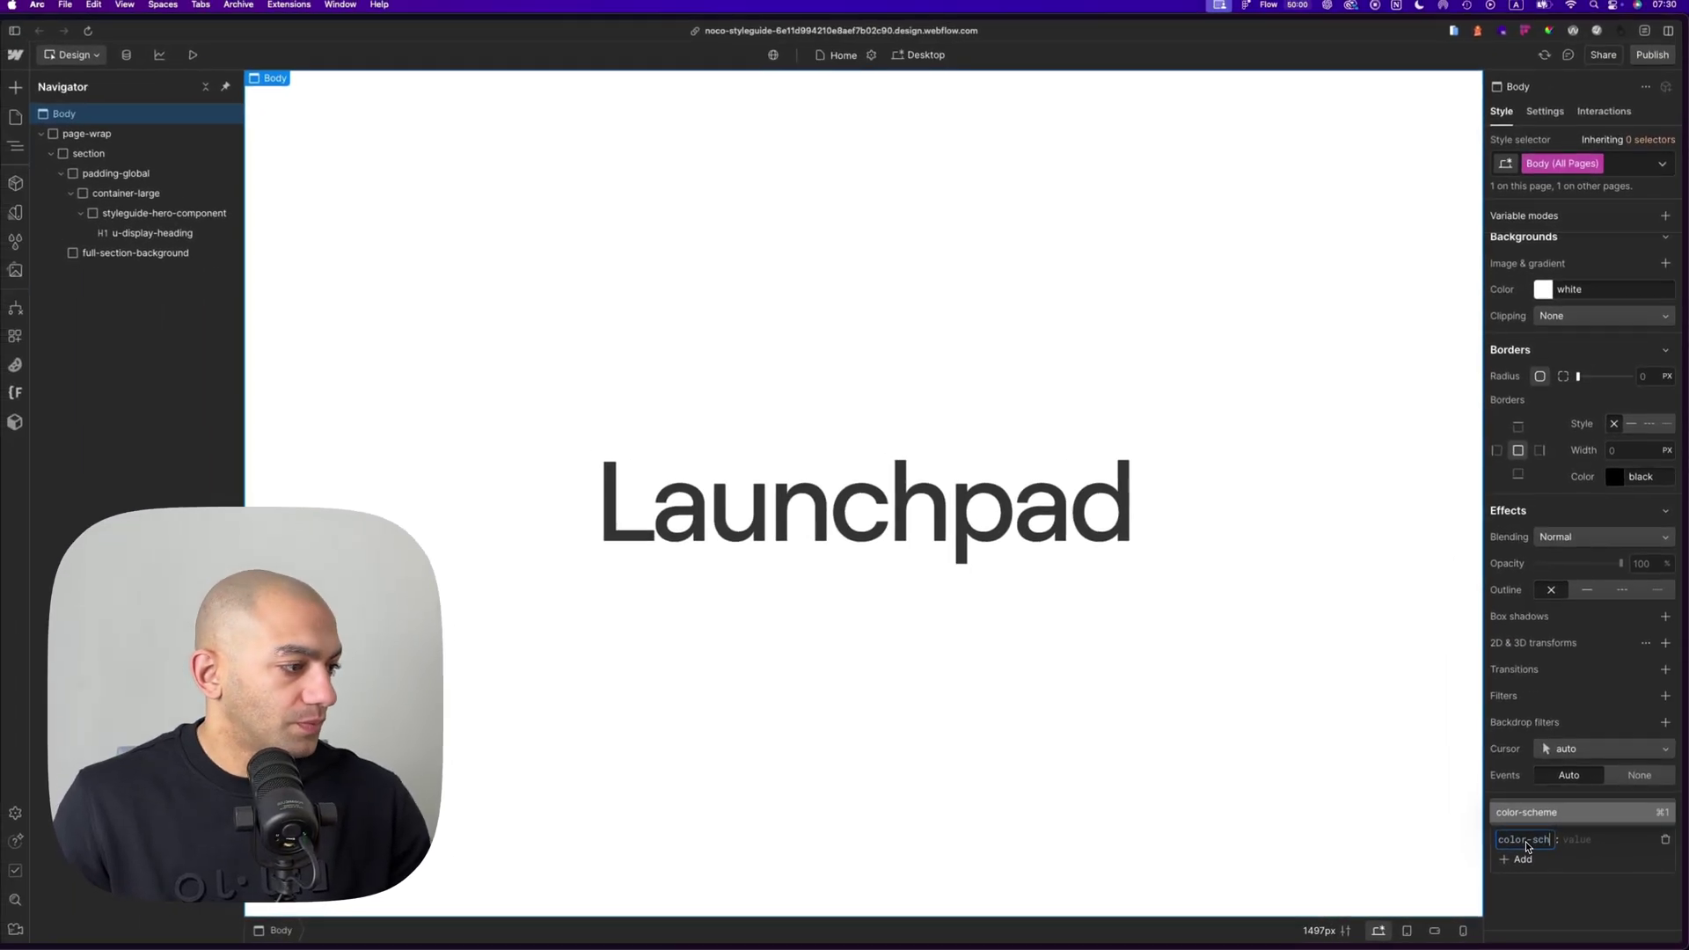
key("Return")
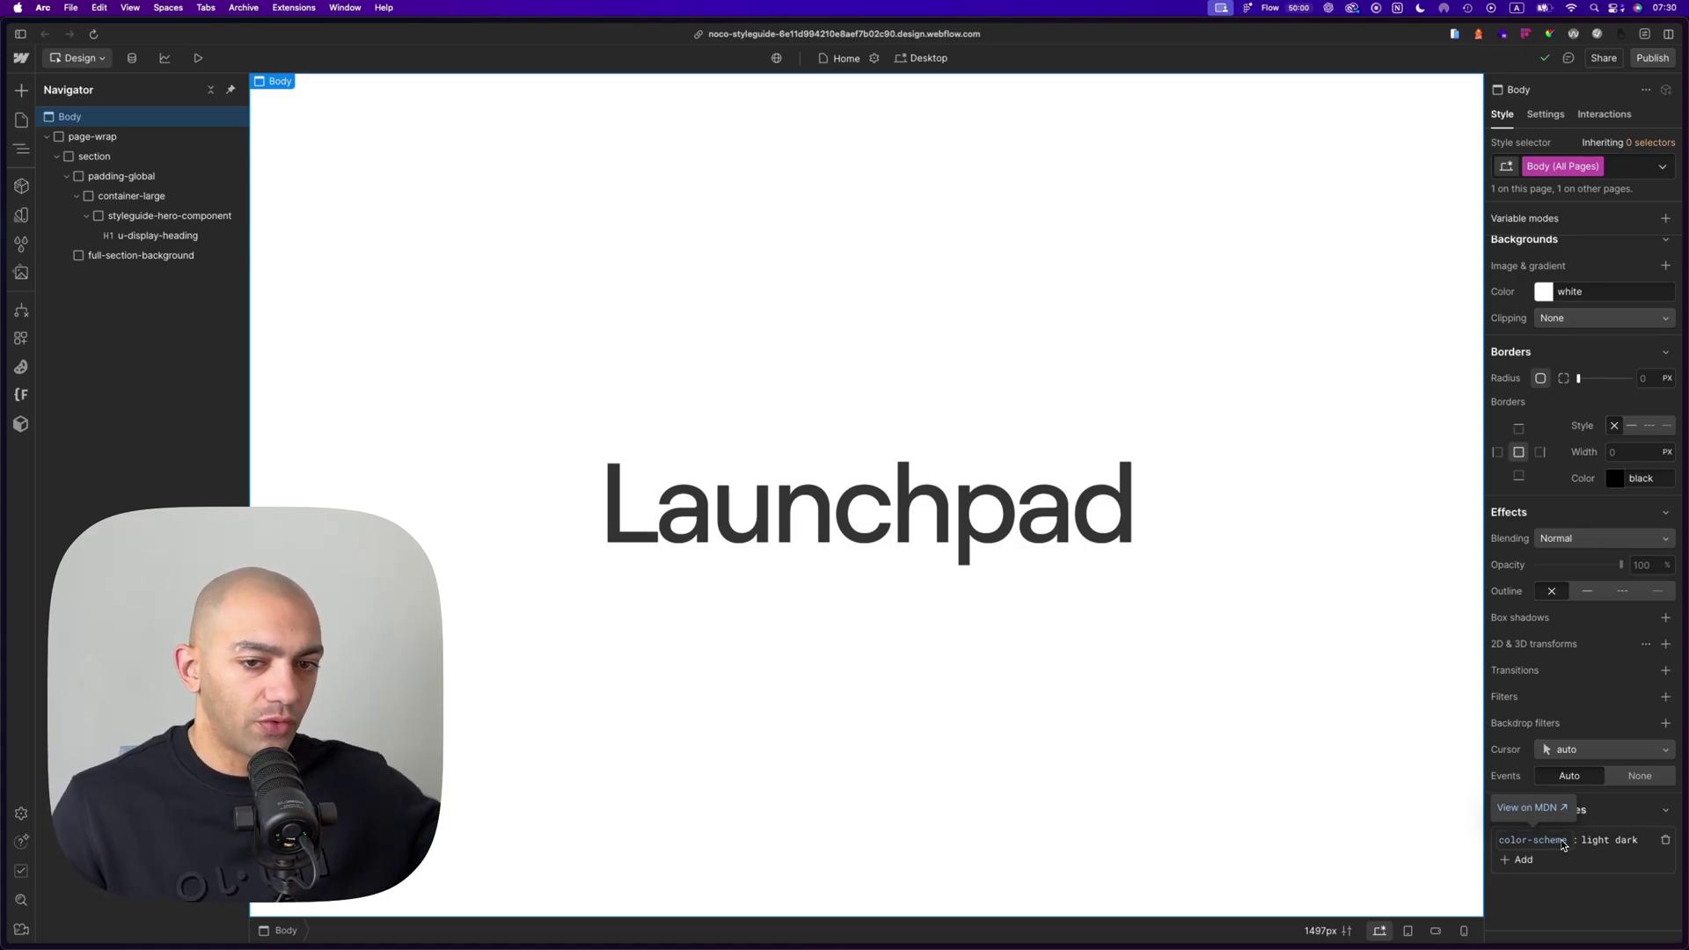
left_click(92, 156)
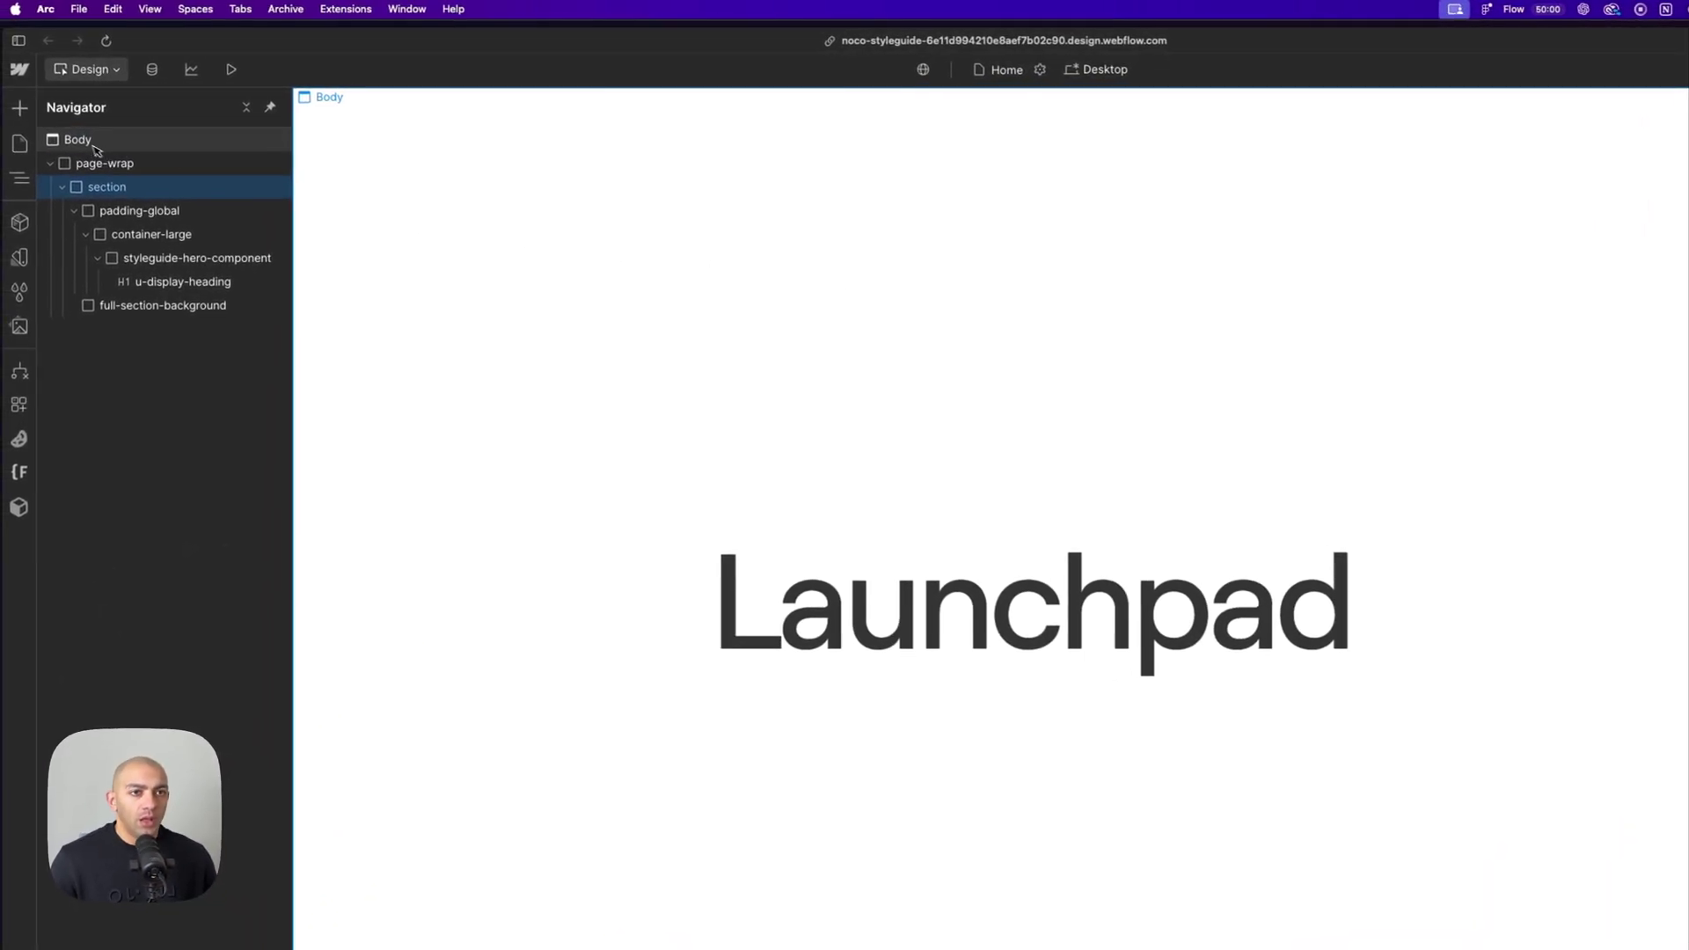
left_click(95, 141)
left_click(1539, 155)
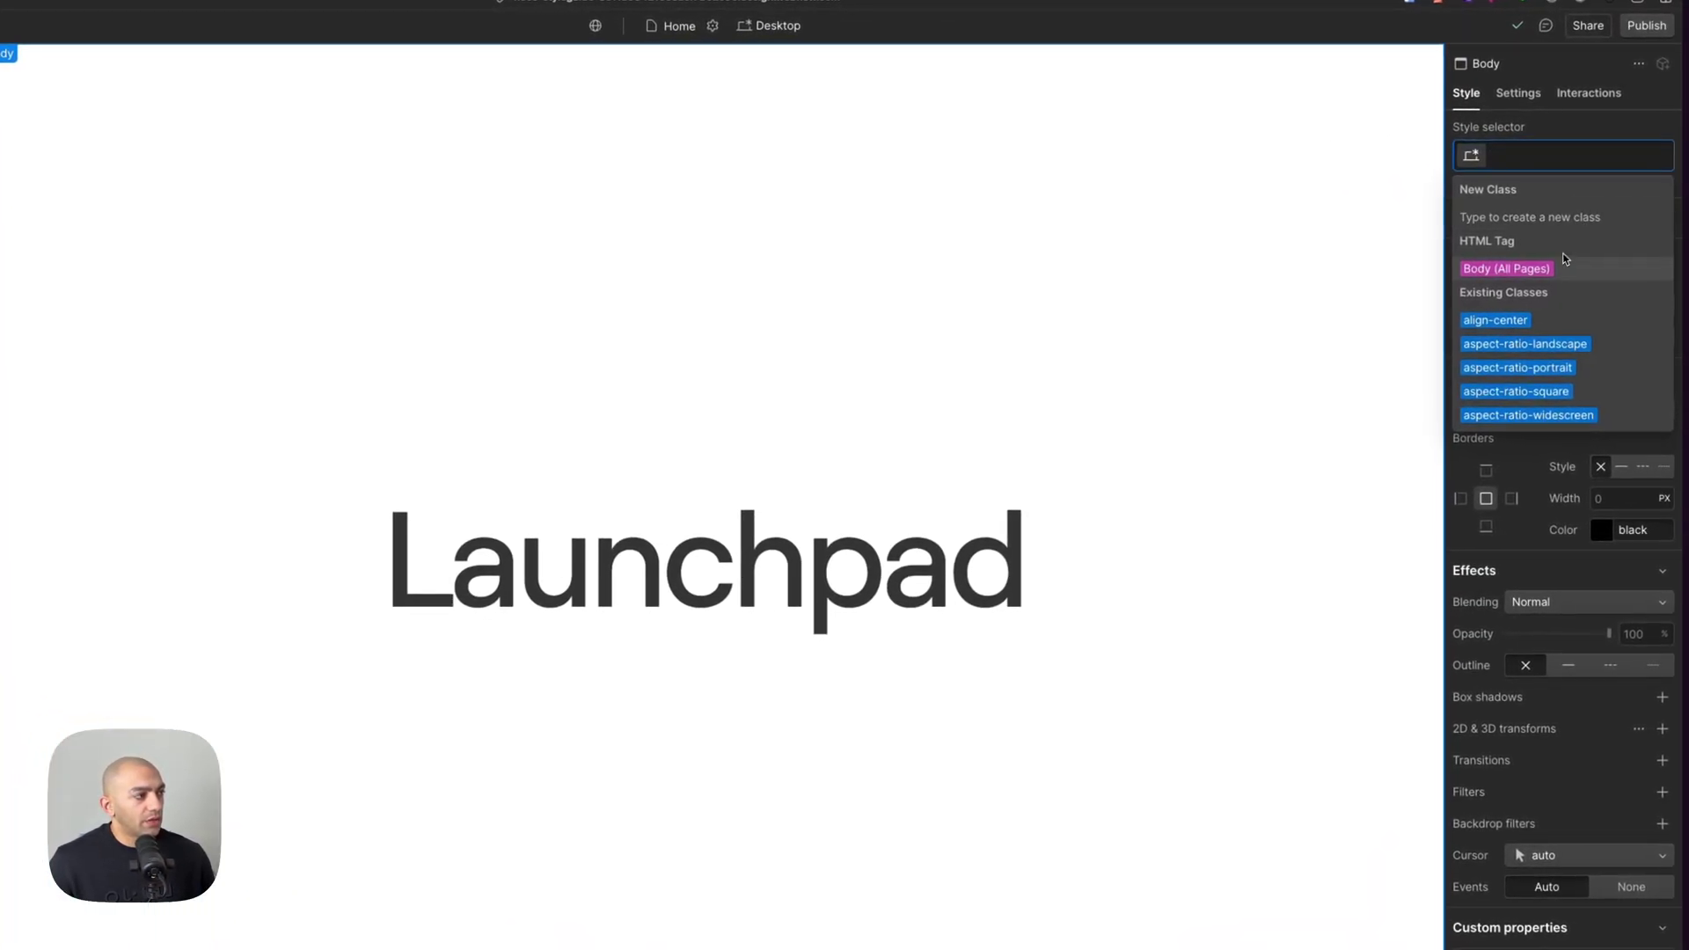
left_click(1556, 271)
scroll(1556, 351, "up", 5)
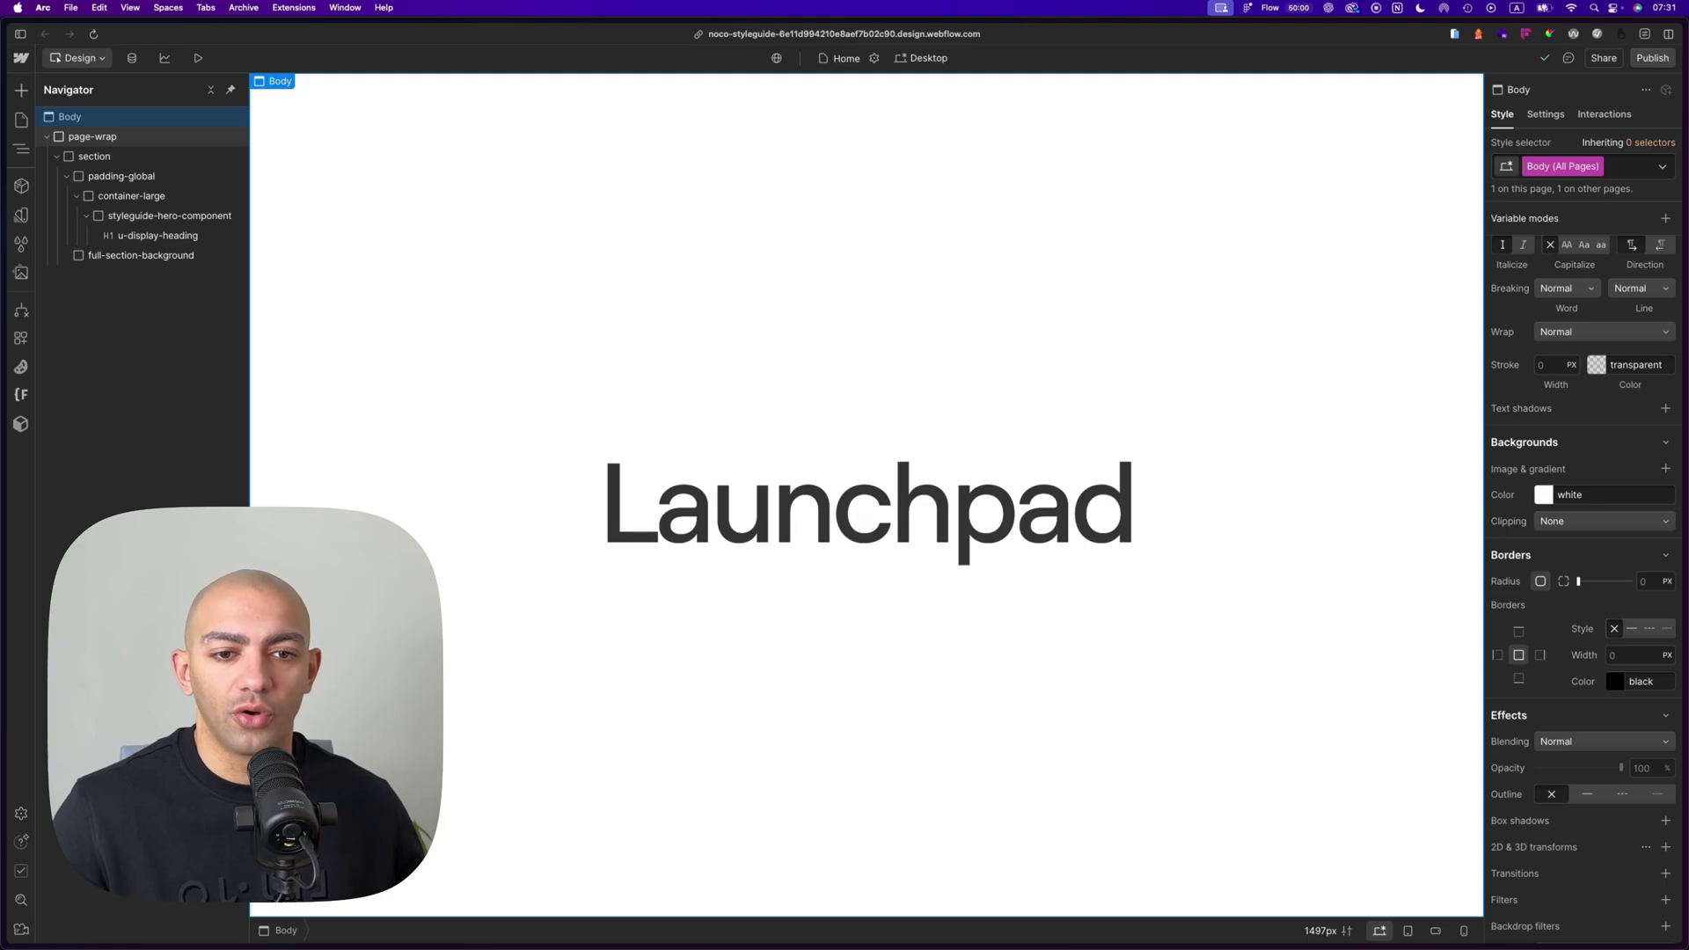
left_click(109, 157)
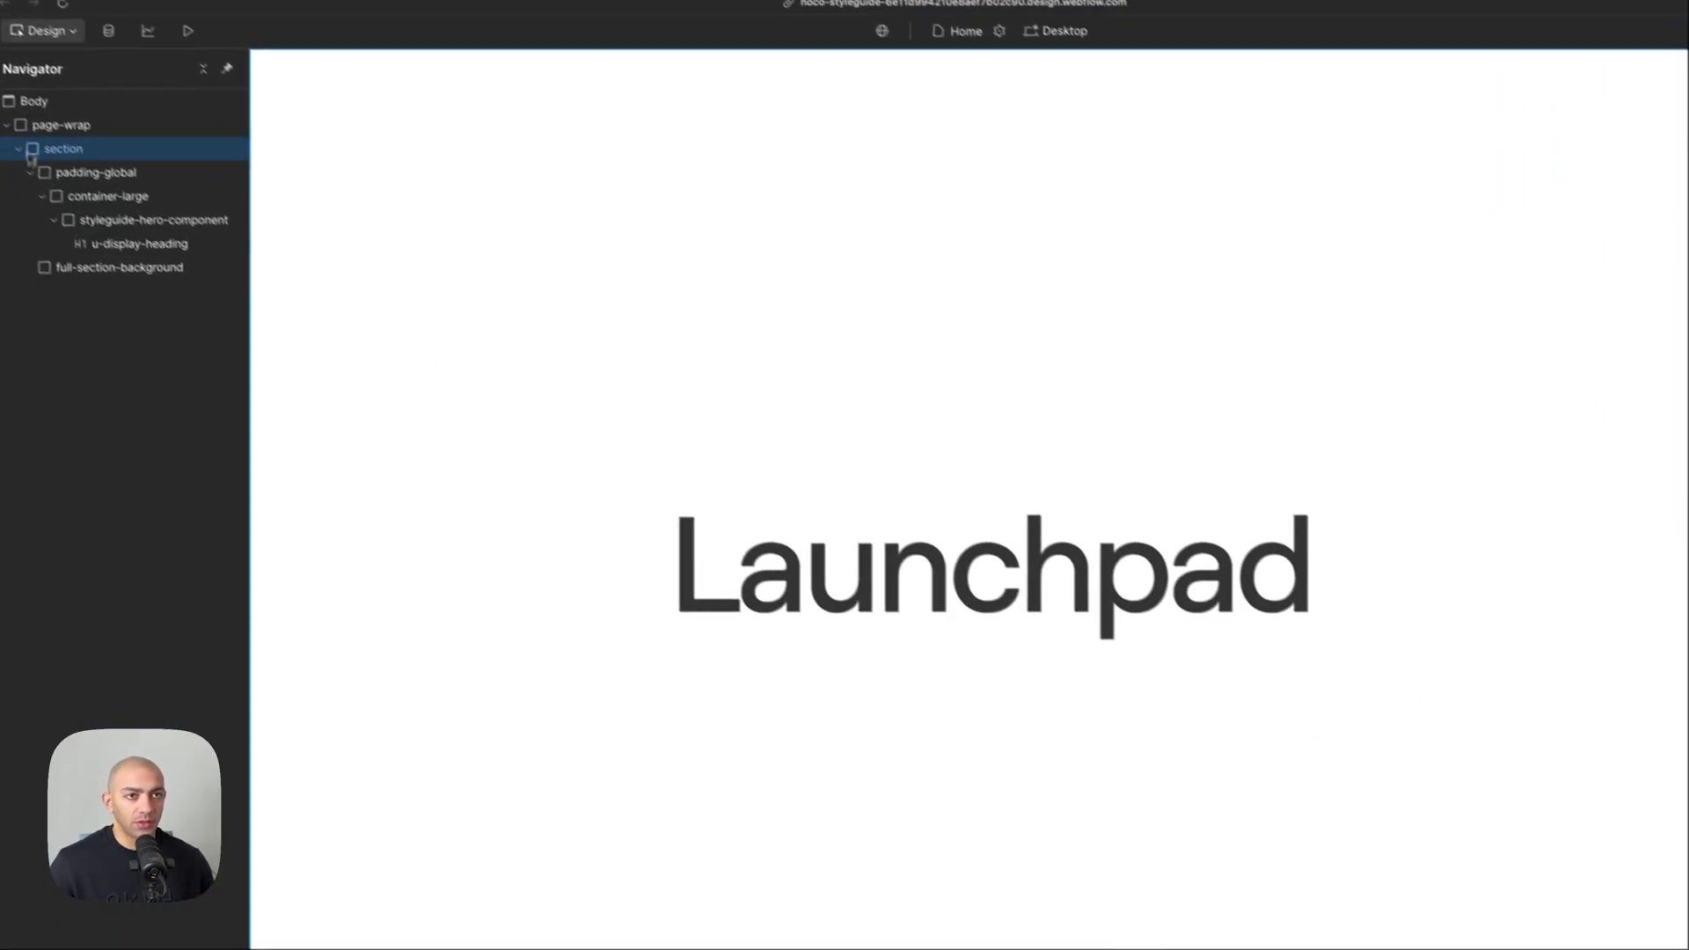
left_click(98, 135)
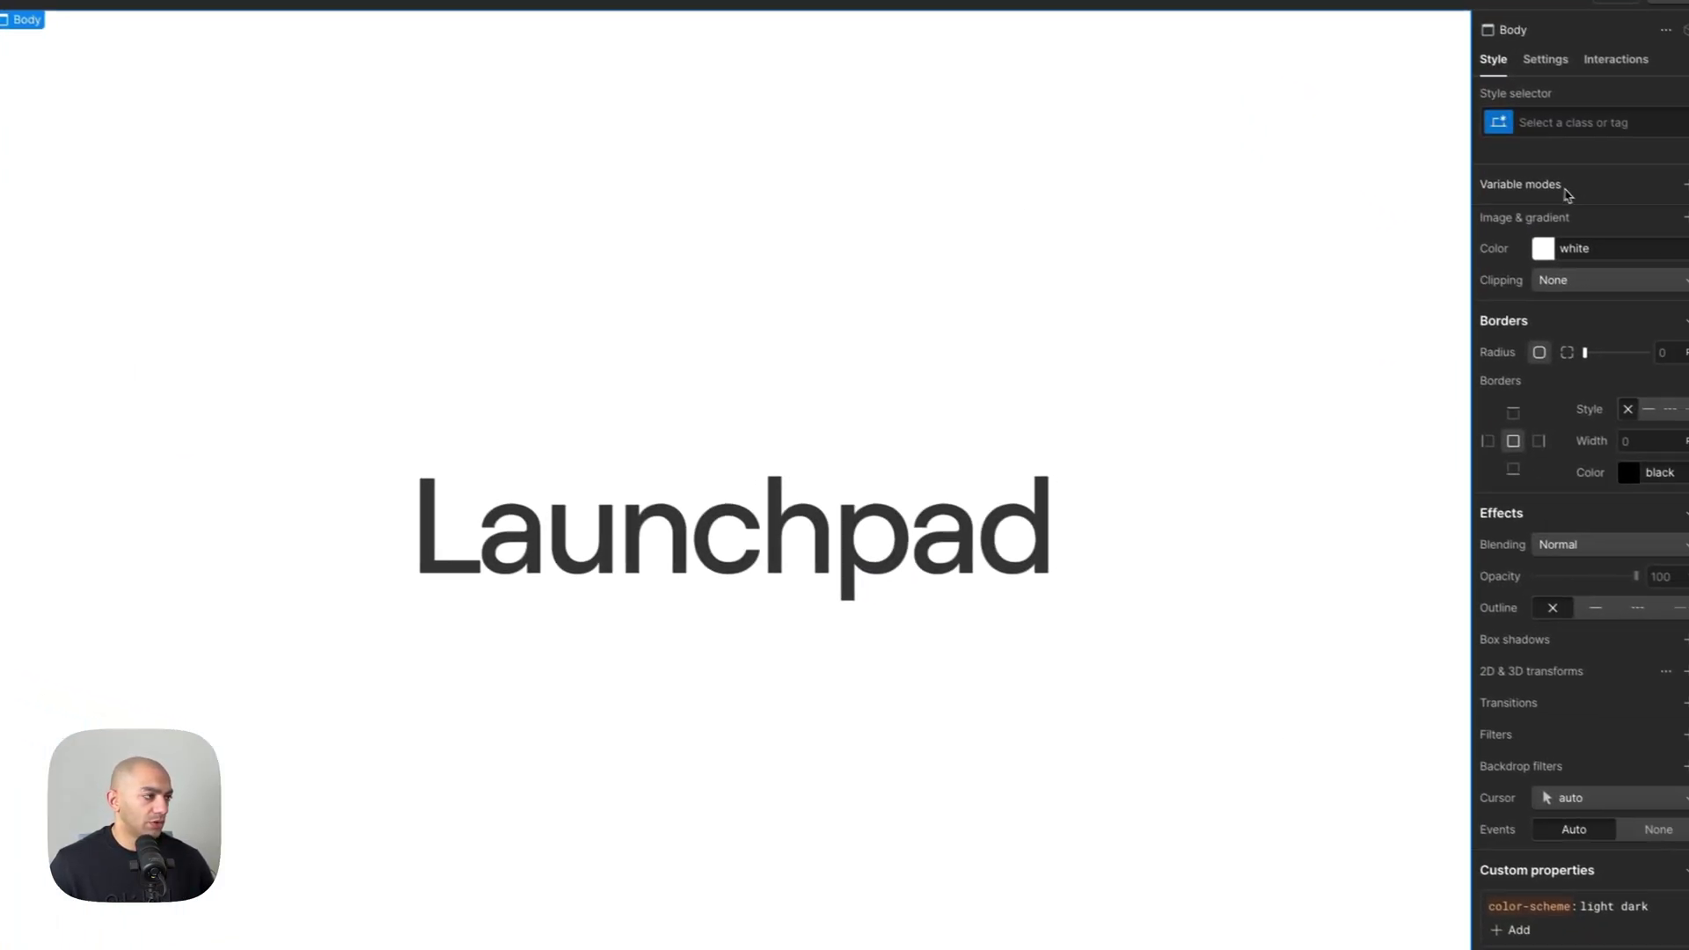
left_click(1549, 114)
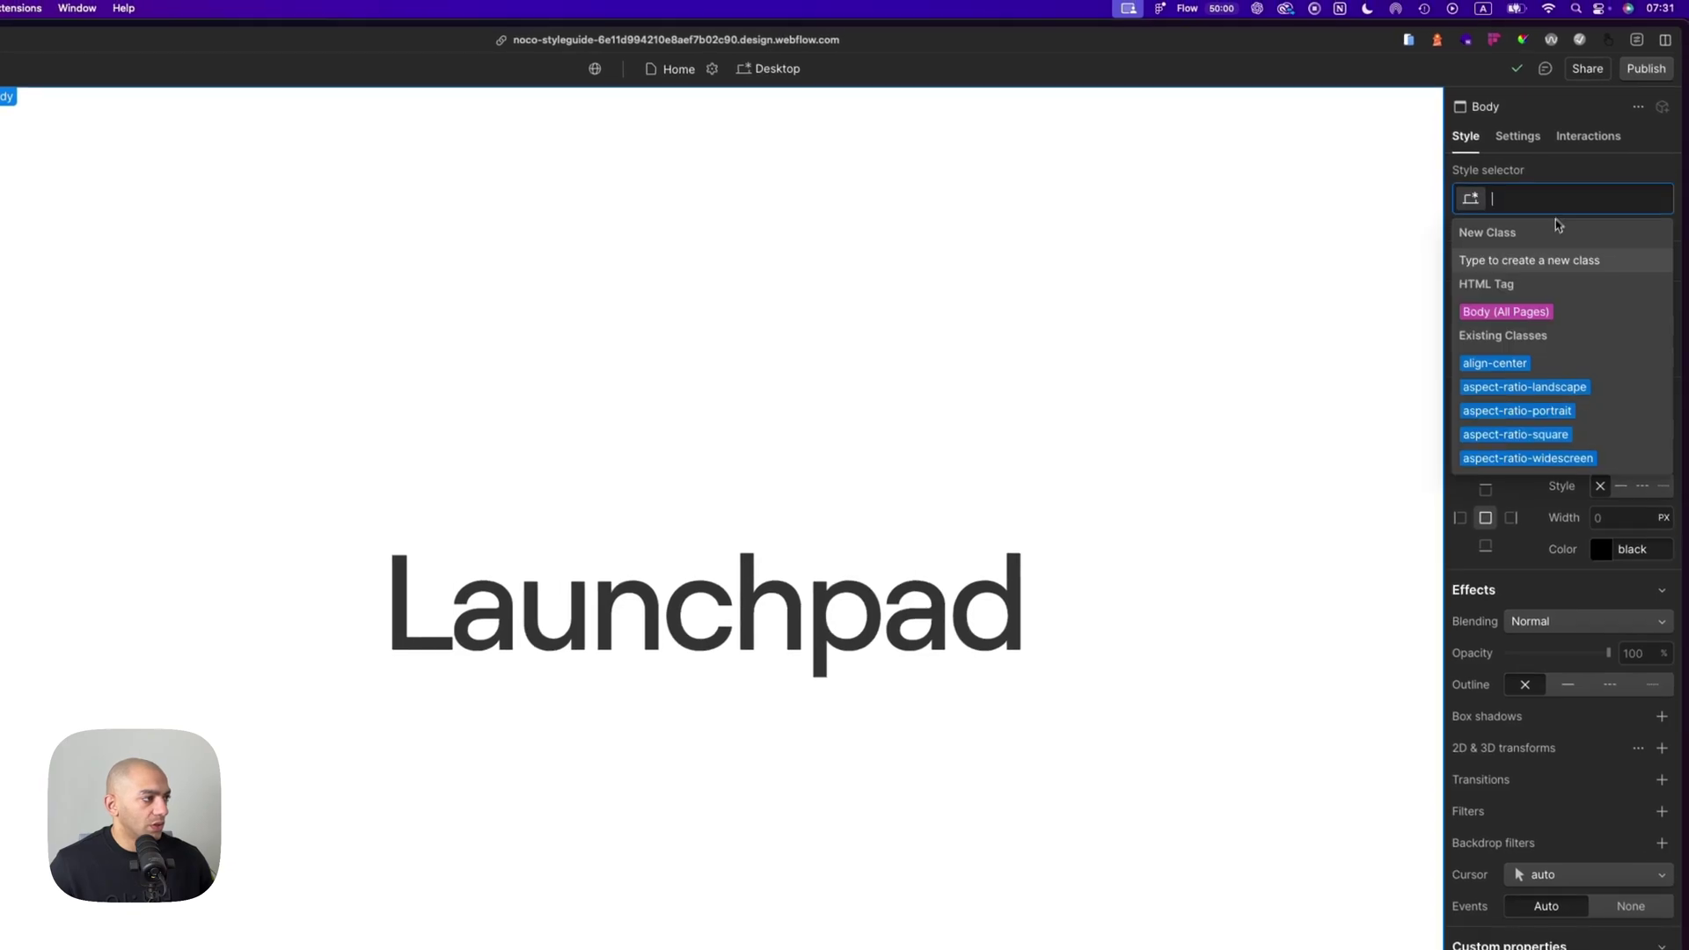
left_click(1542, 312)
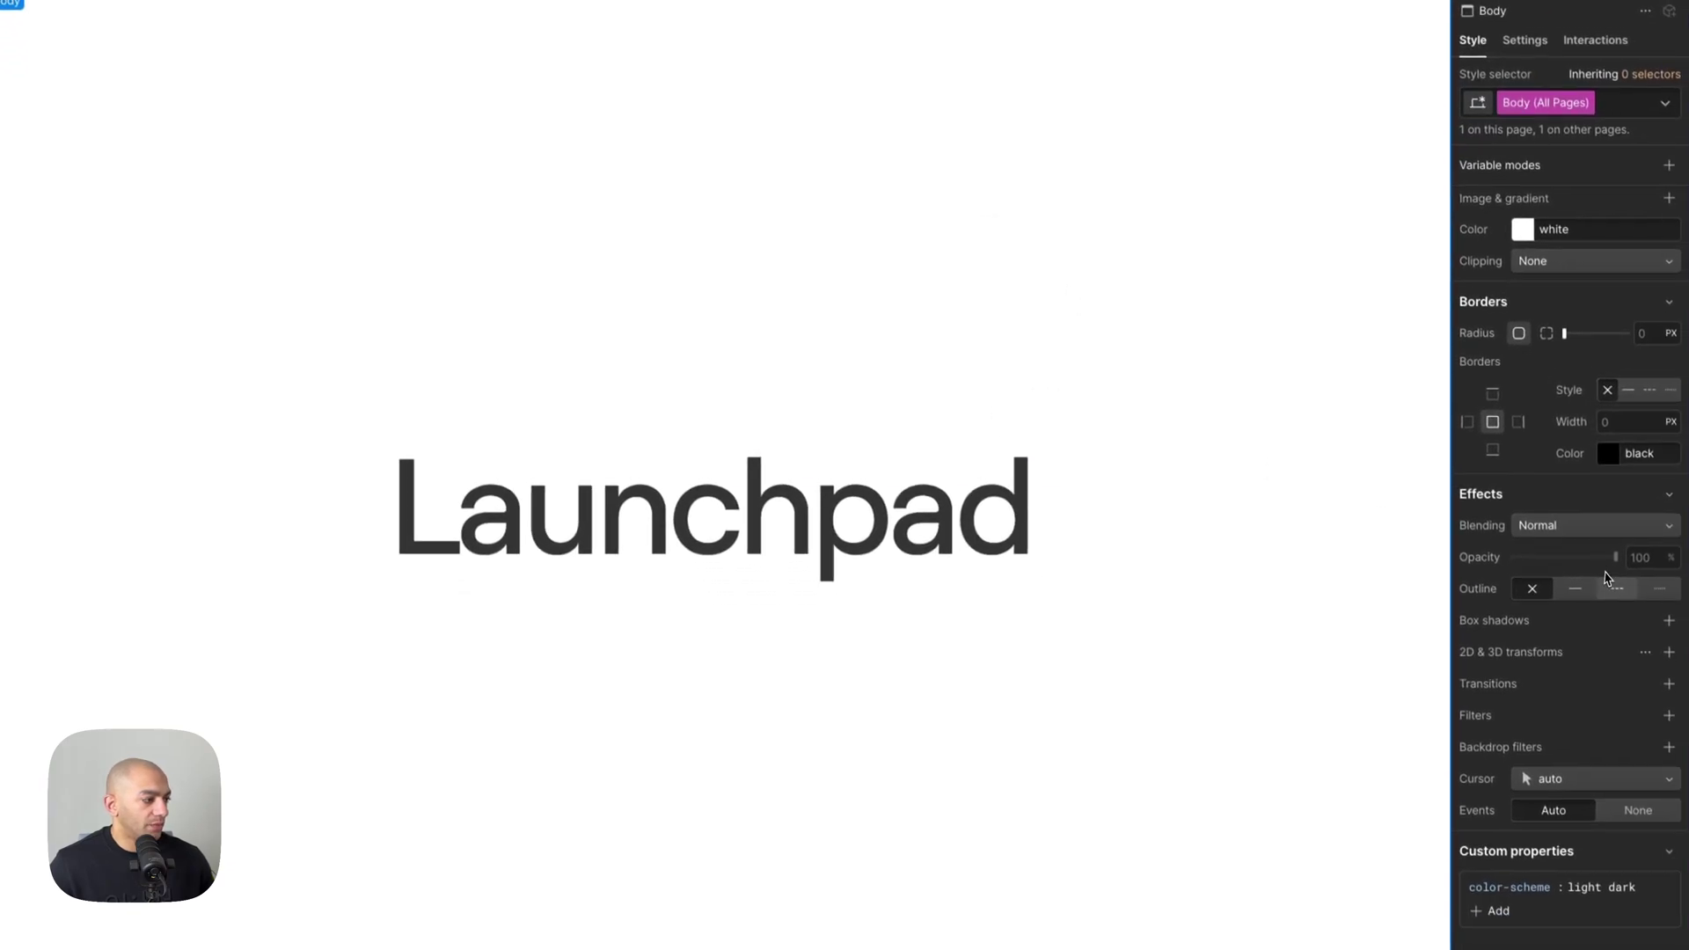
scroll(1597, 573, "up", 3)
scroll(1597, 574, "down", 3)
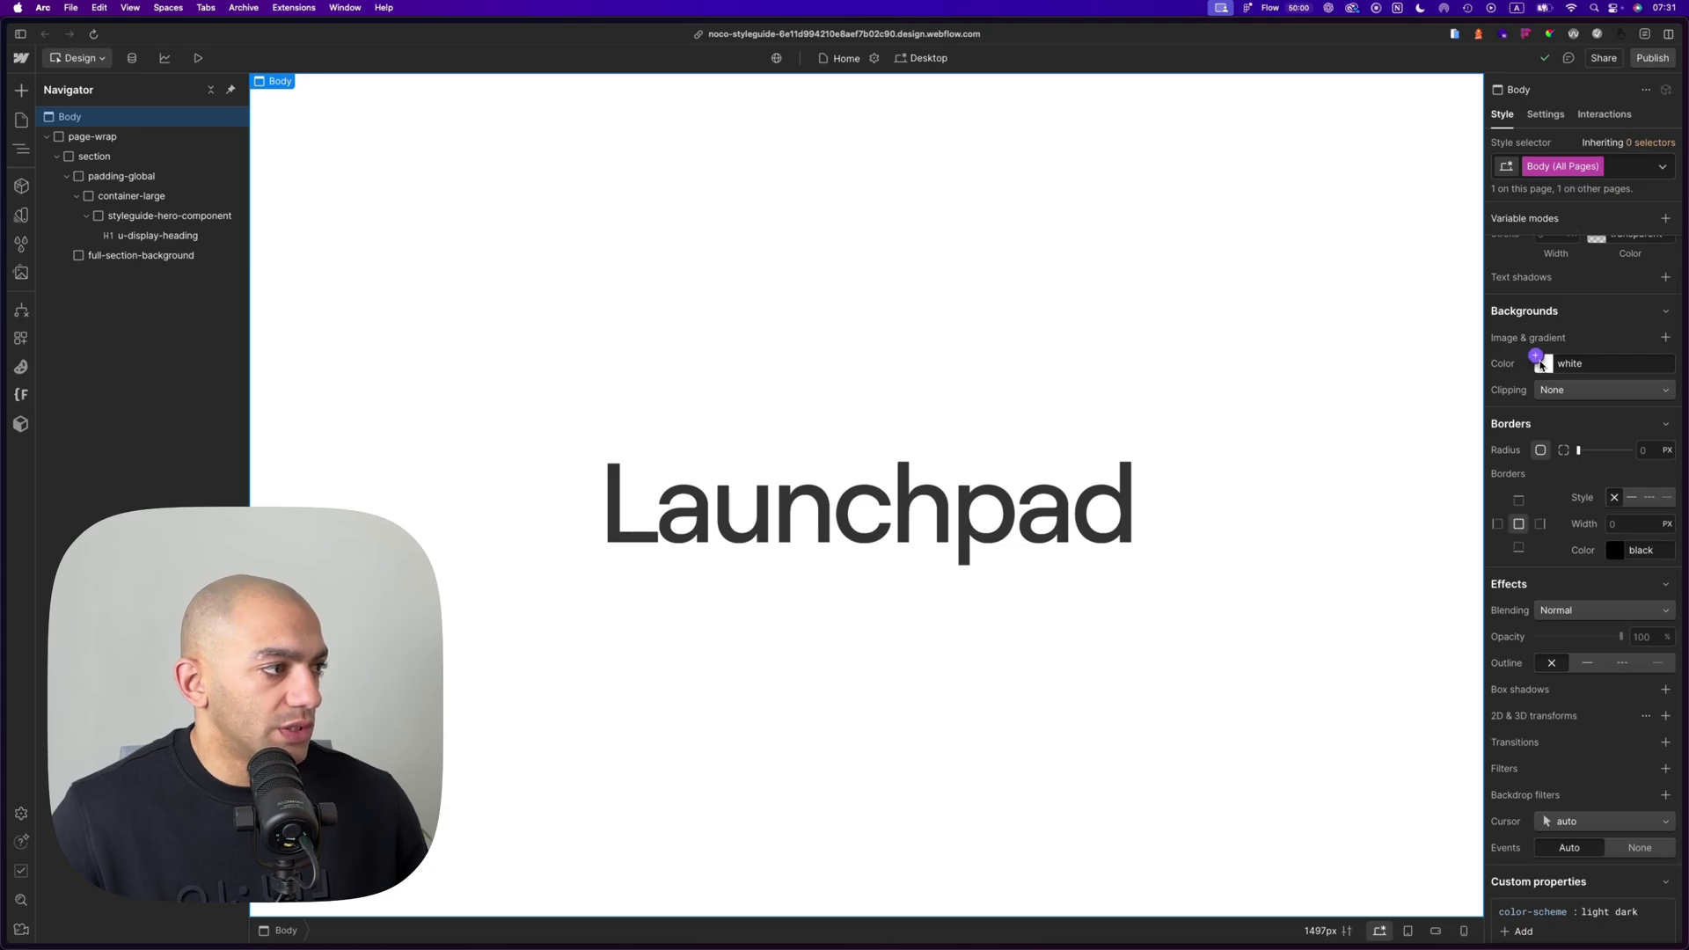
Start a custom Body background value of light-dark( with the light background-main variable.
left_click(1542, 364)
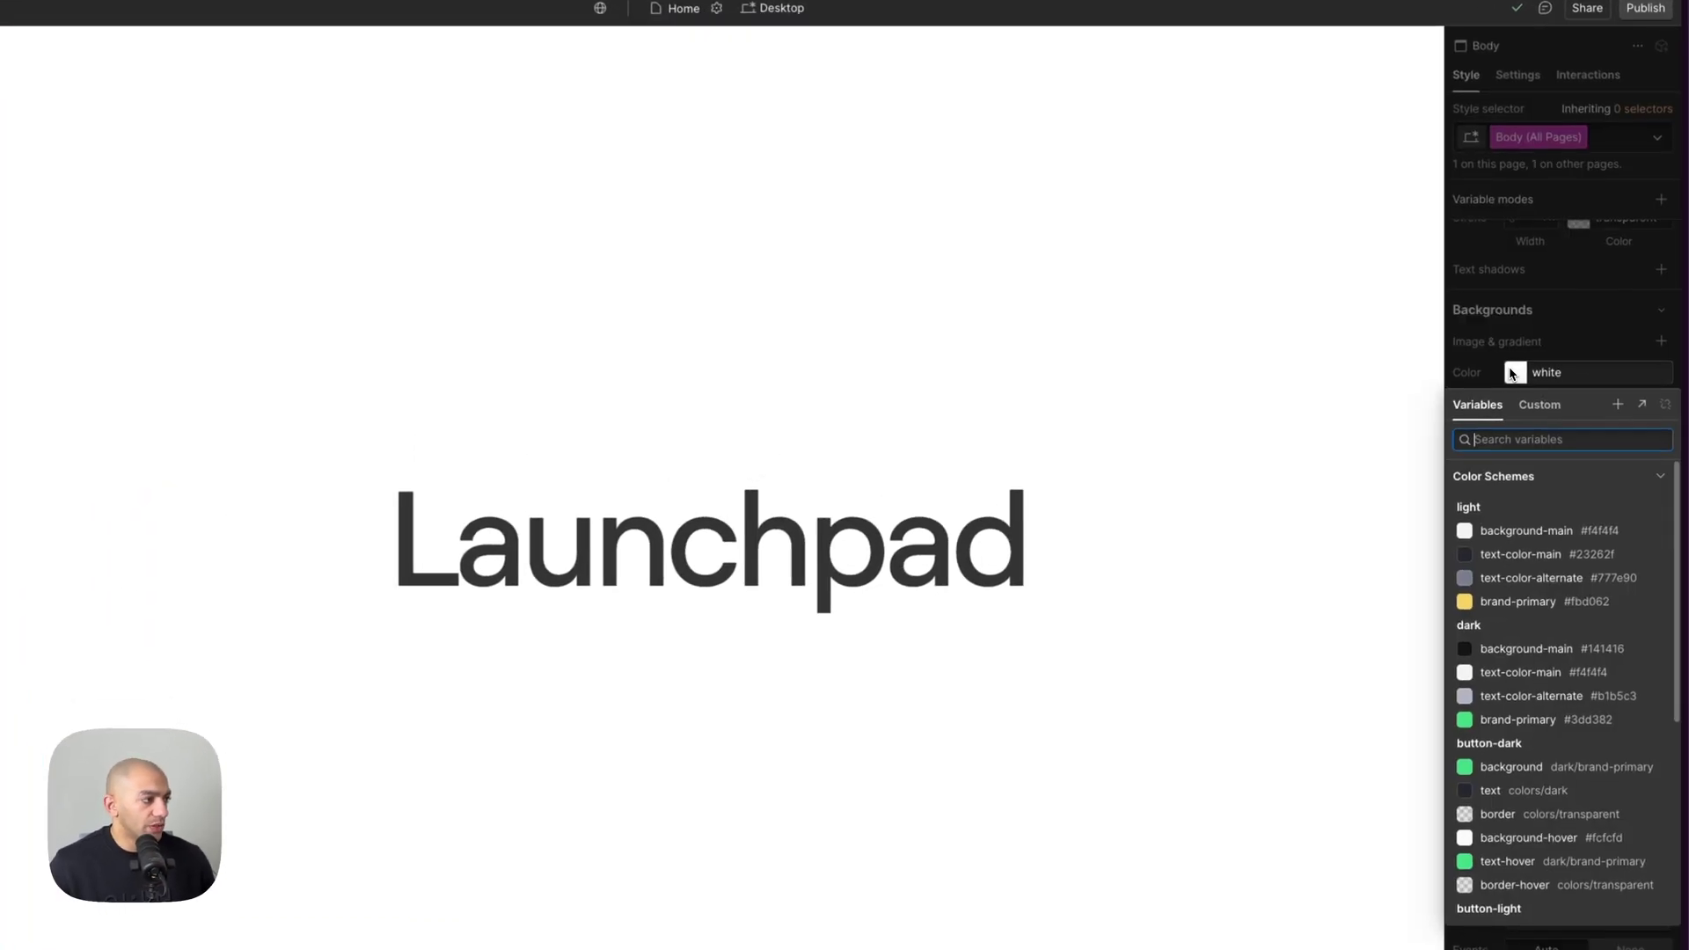
left_click(1540, 407)
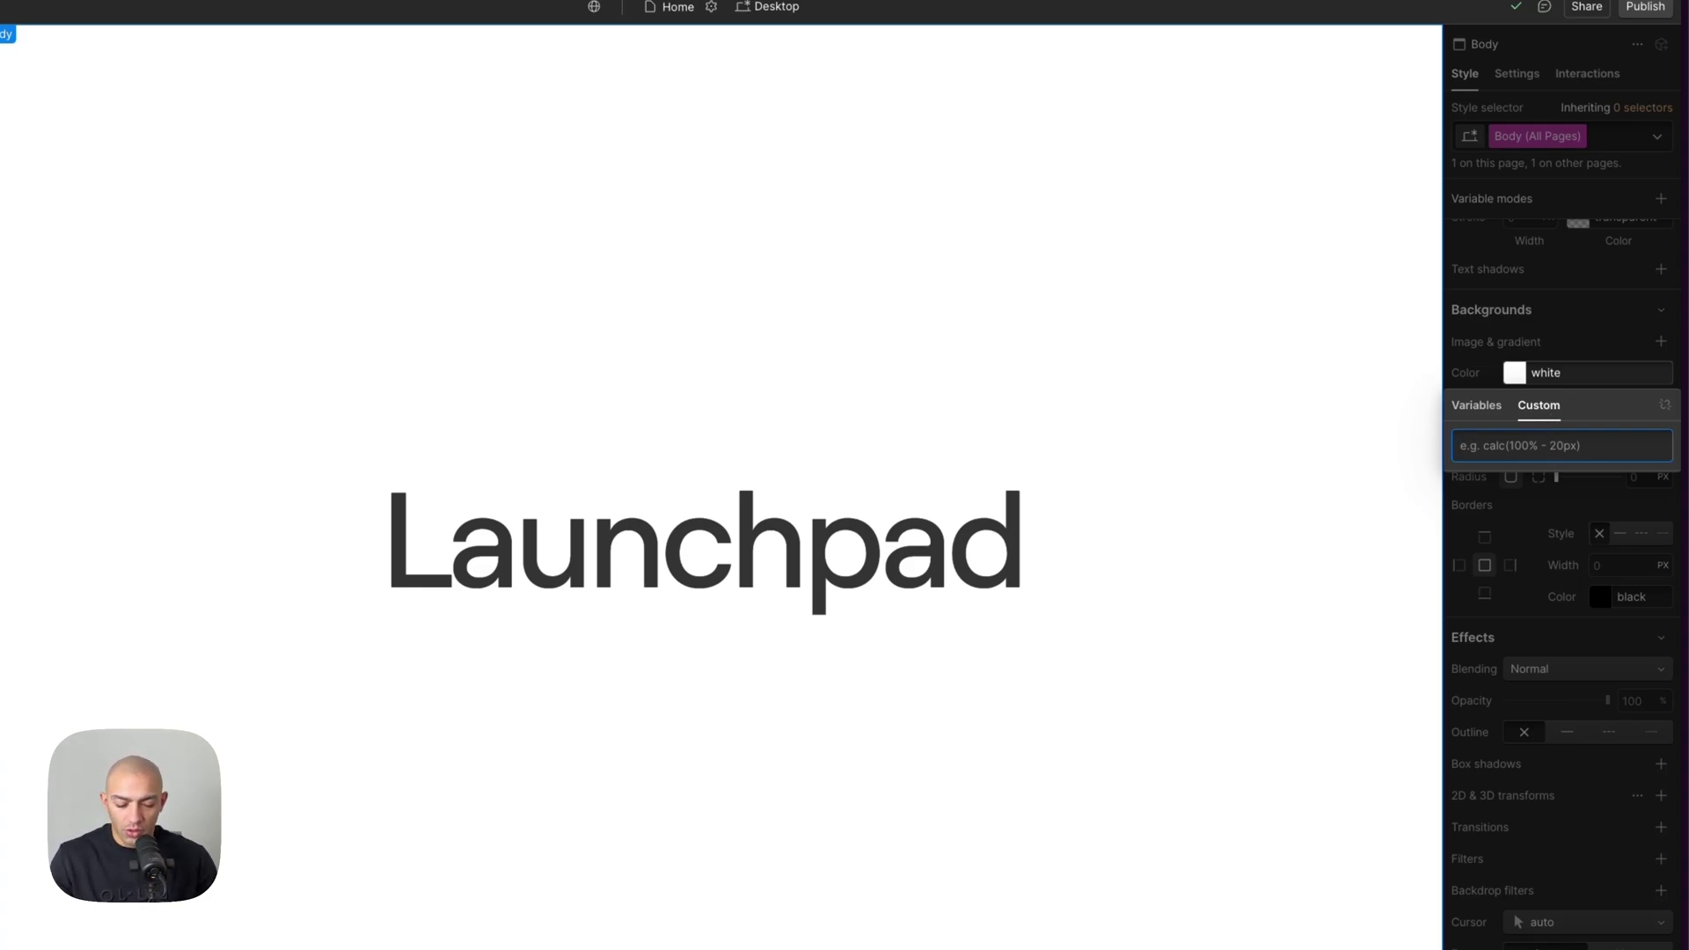
type("light-dark(")
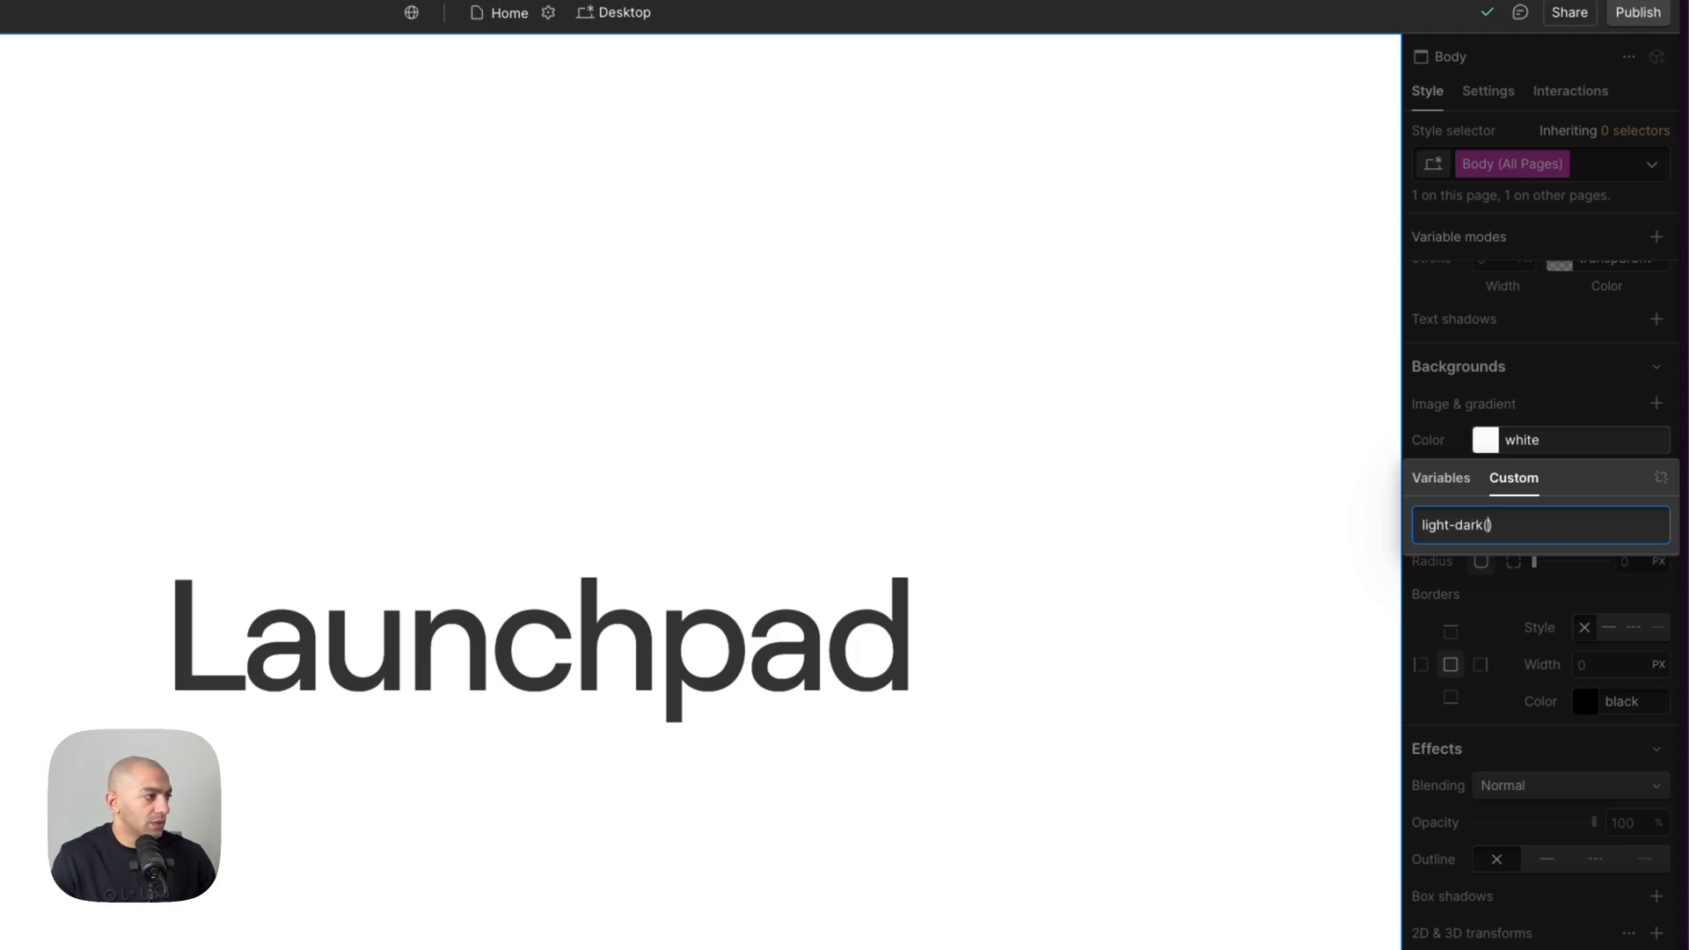
key("super+Tab")
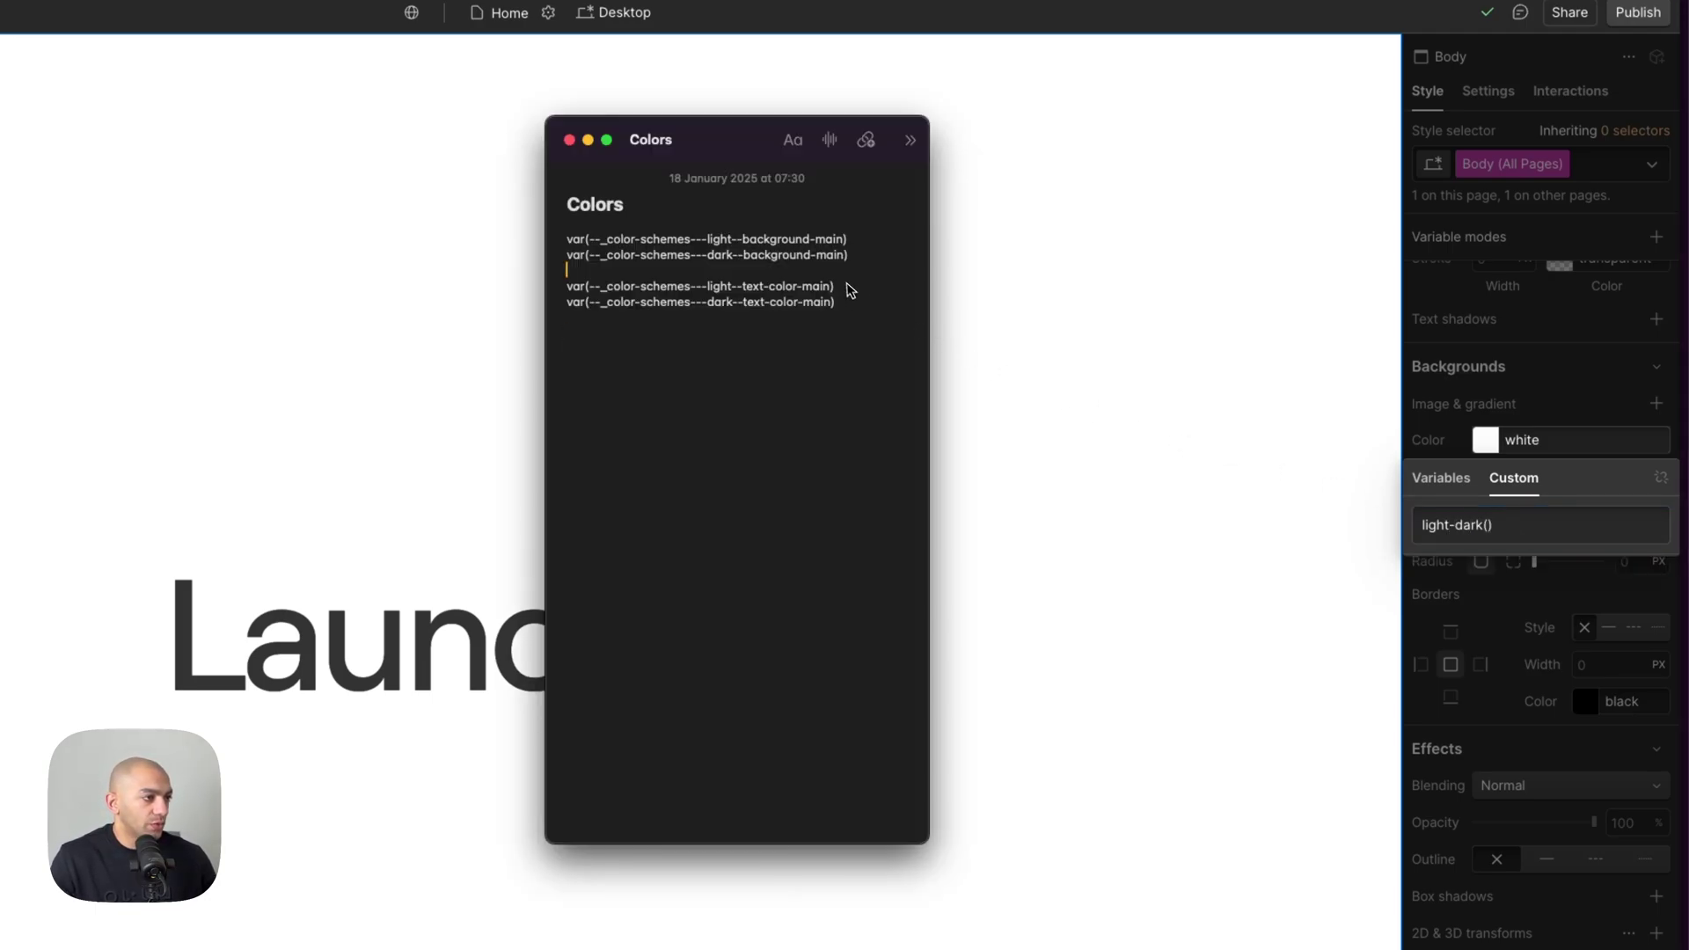
triple_click(869, 248)
key("super+c")
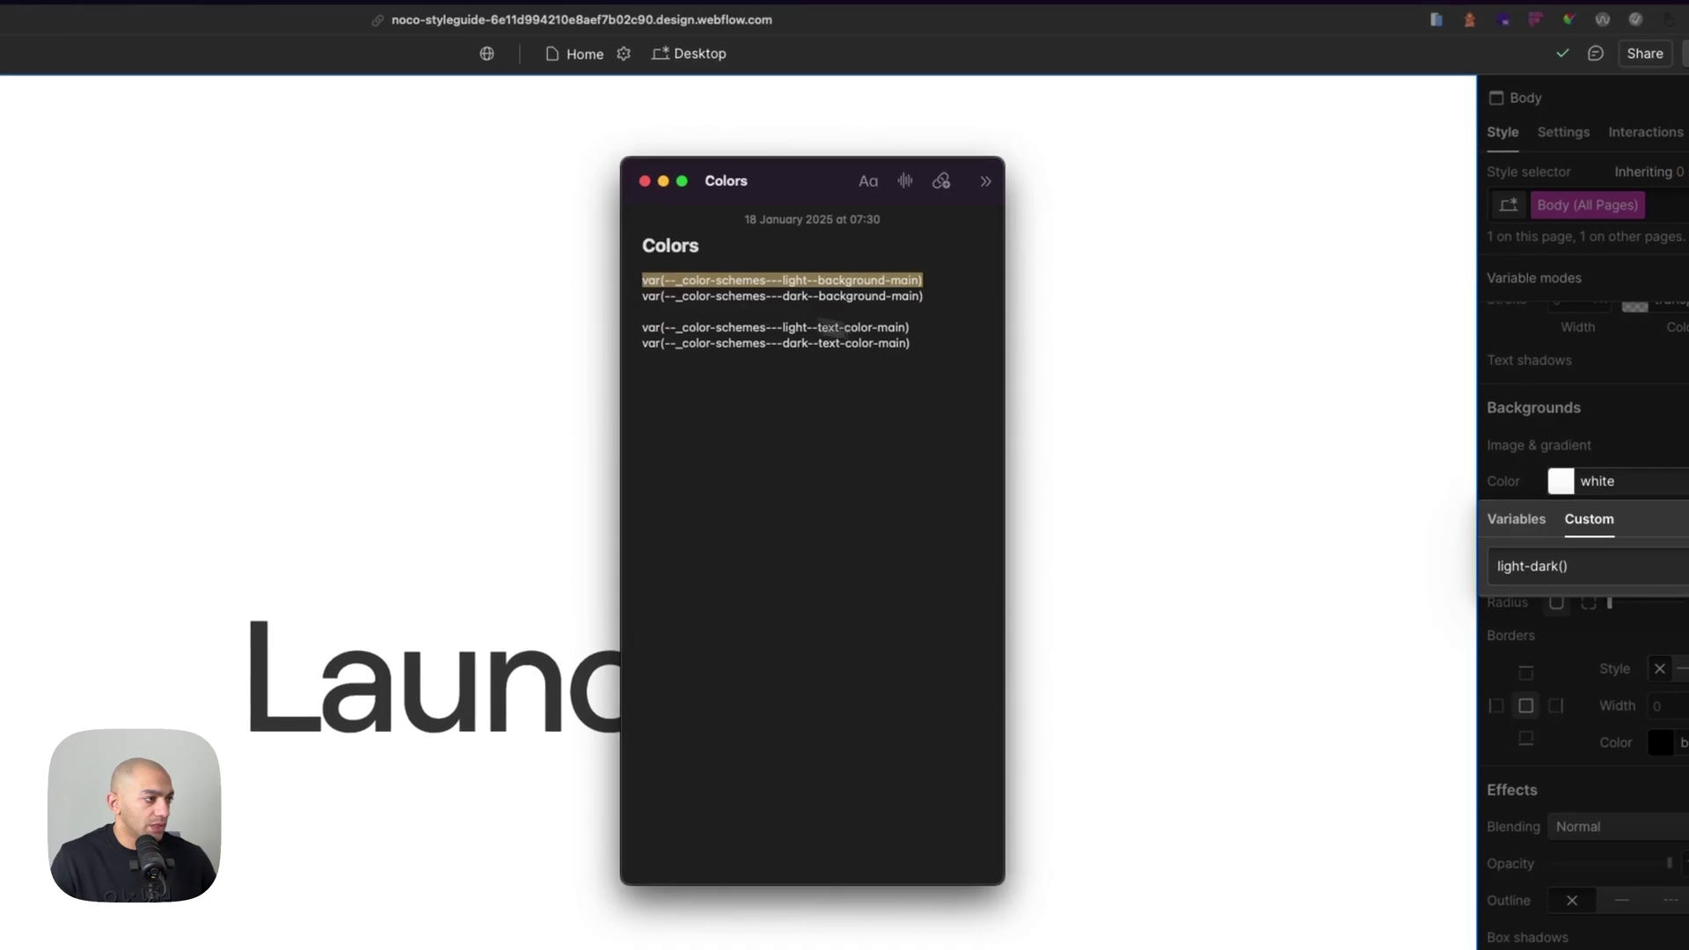
key("super+Tab")
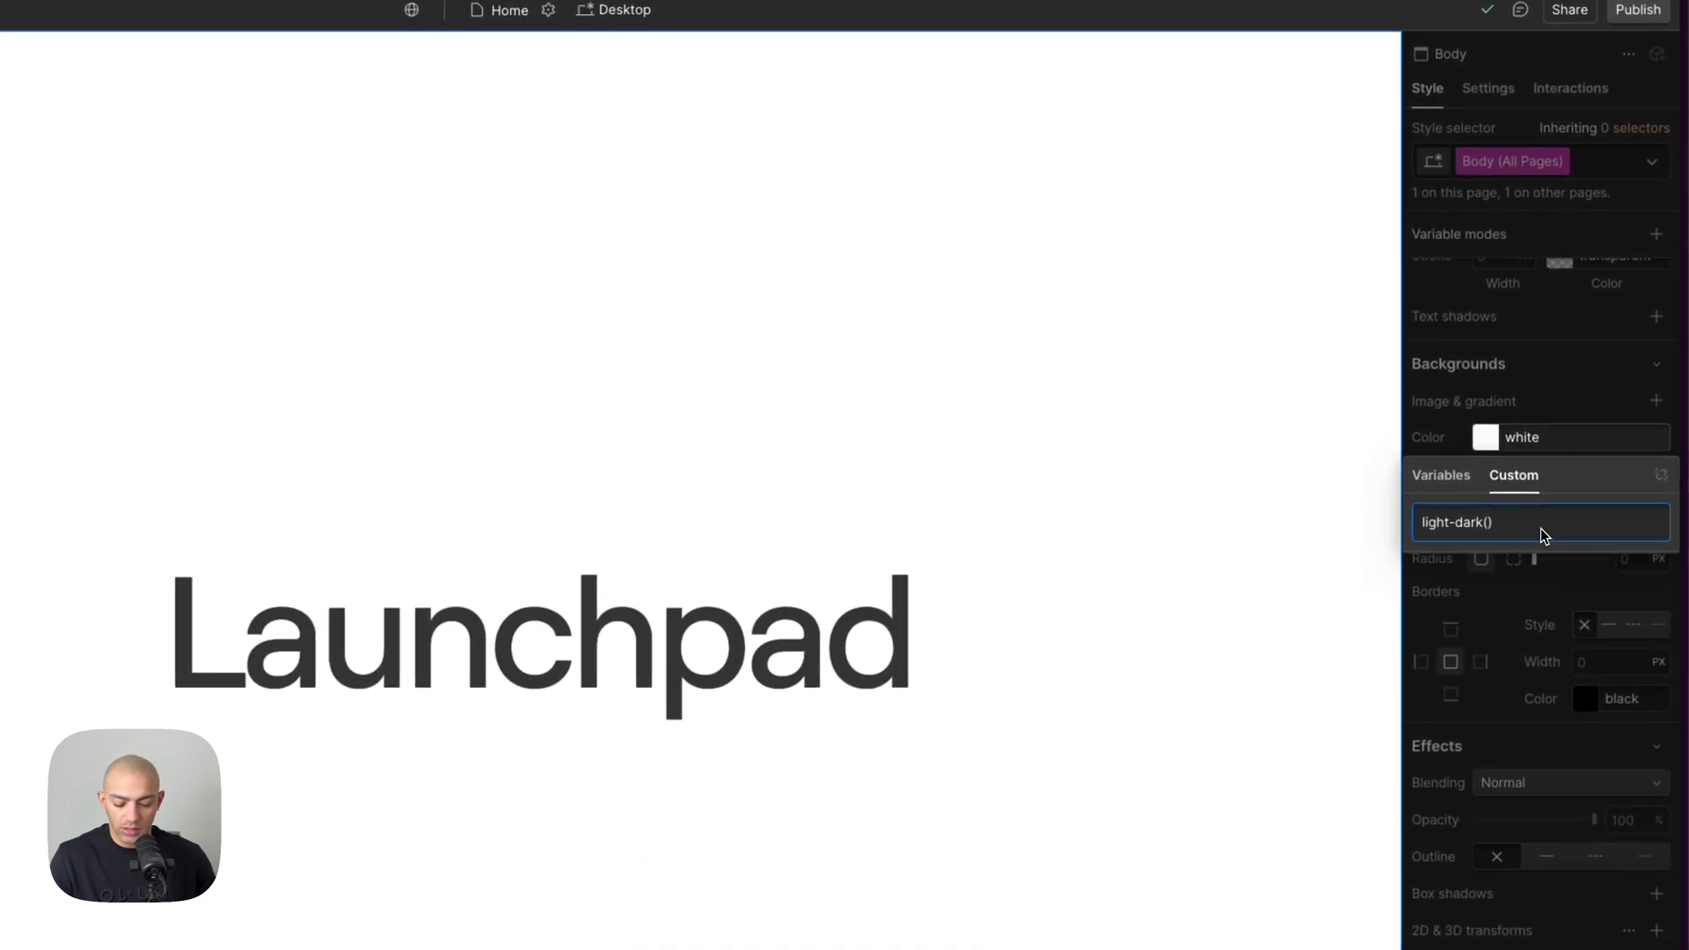
key("super+v")
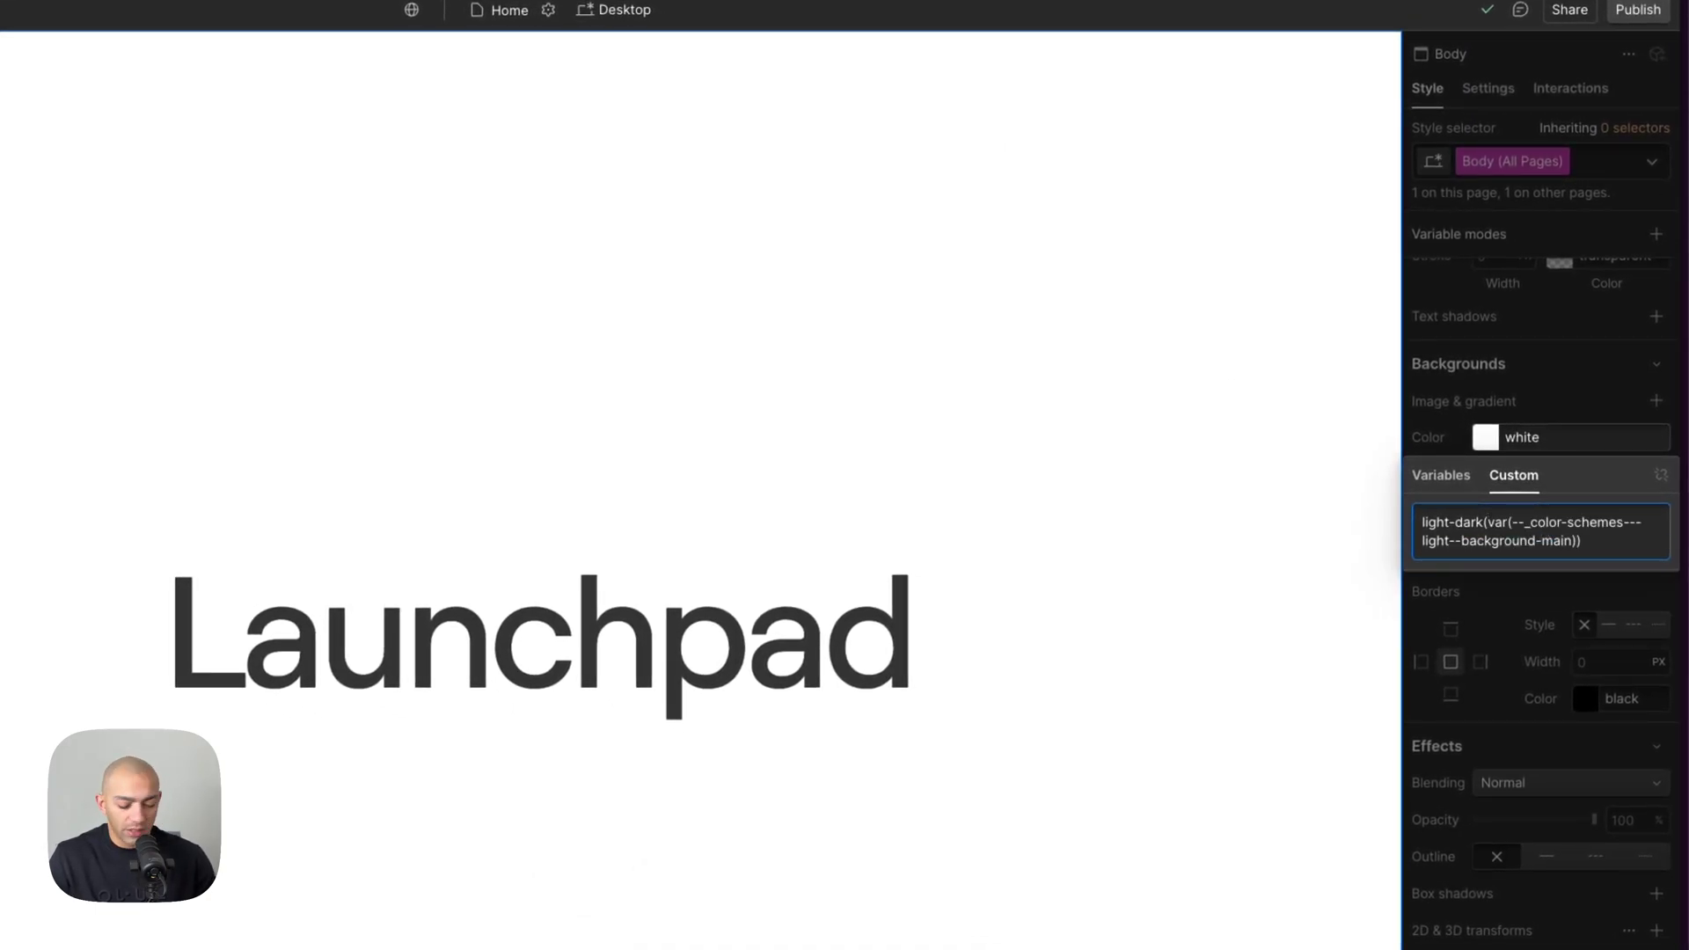
Add the dark background-main variable as the second light-dark() value and apply it.
key("super+Tab")
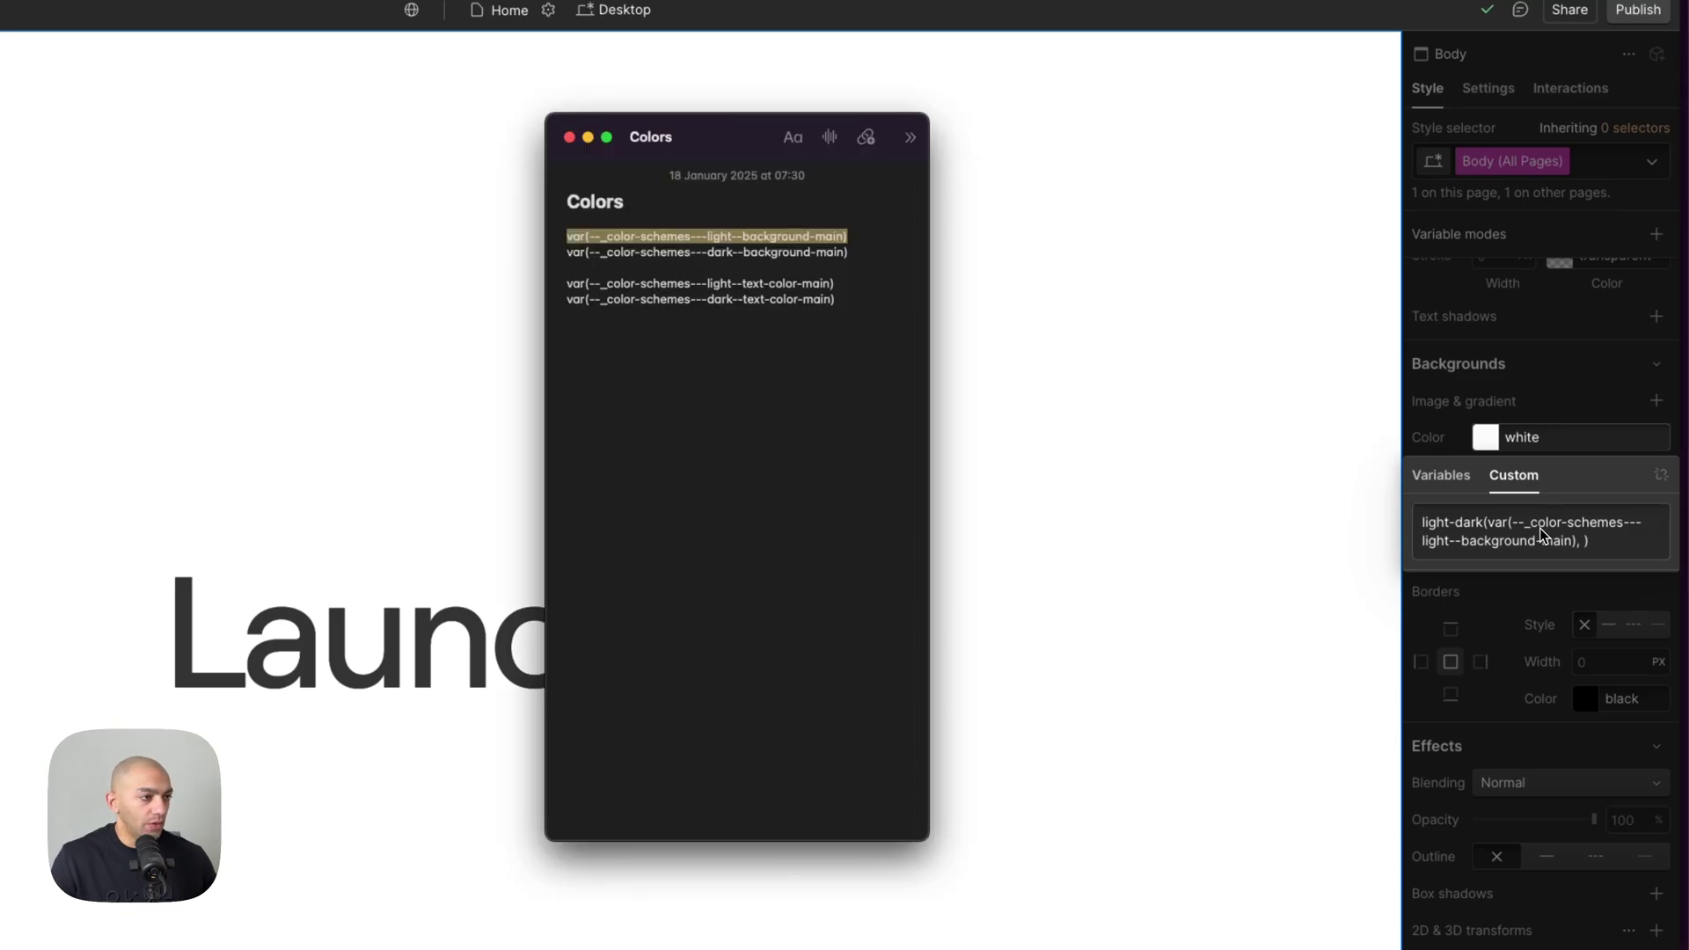
triple_click(703, 265)
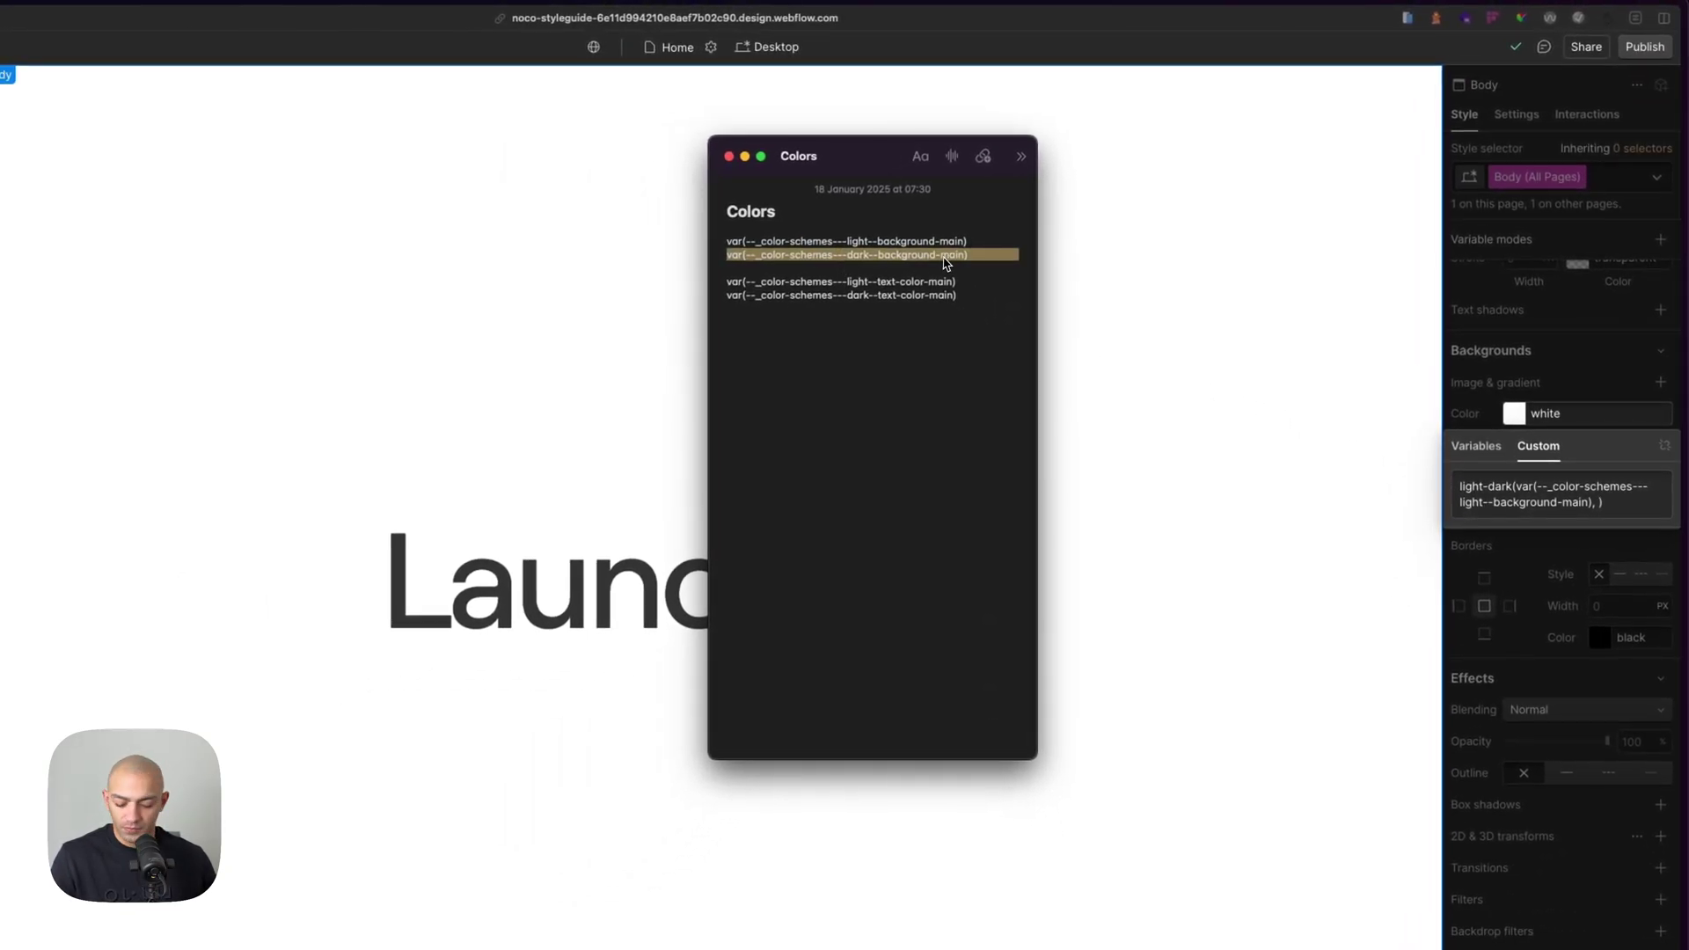
key("super+c")
key("super+Tab")
key("super+v")
key("BackSpace")
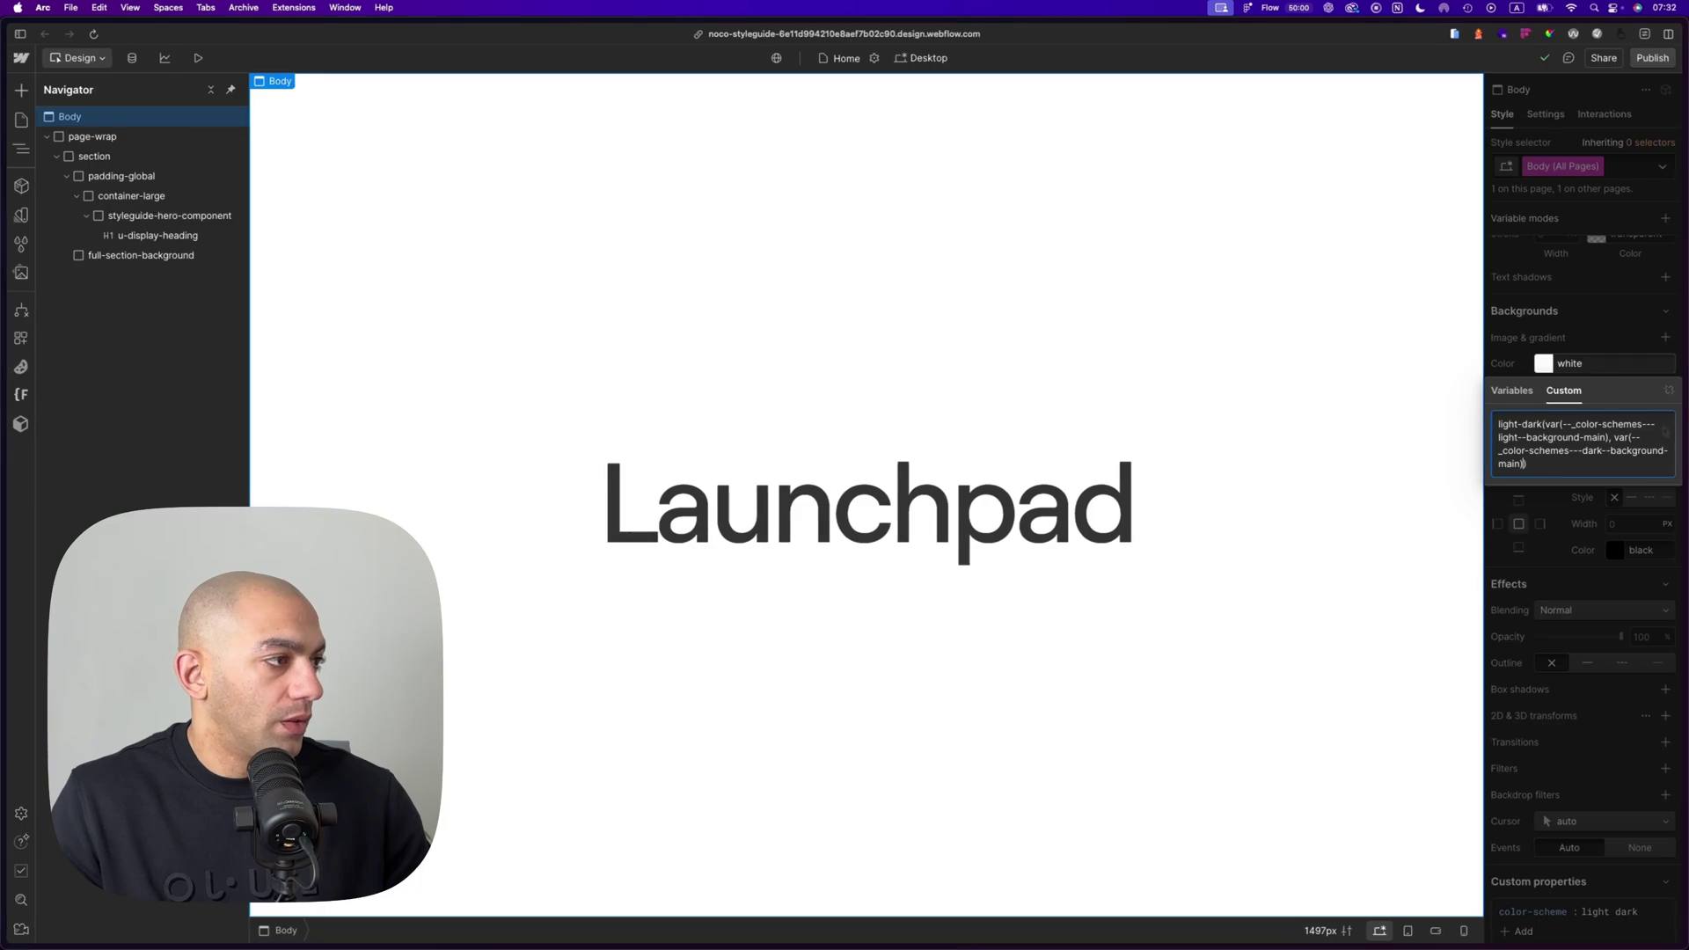
key("Return")
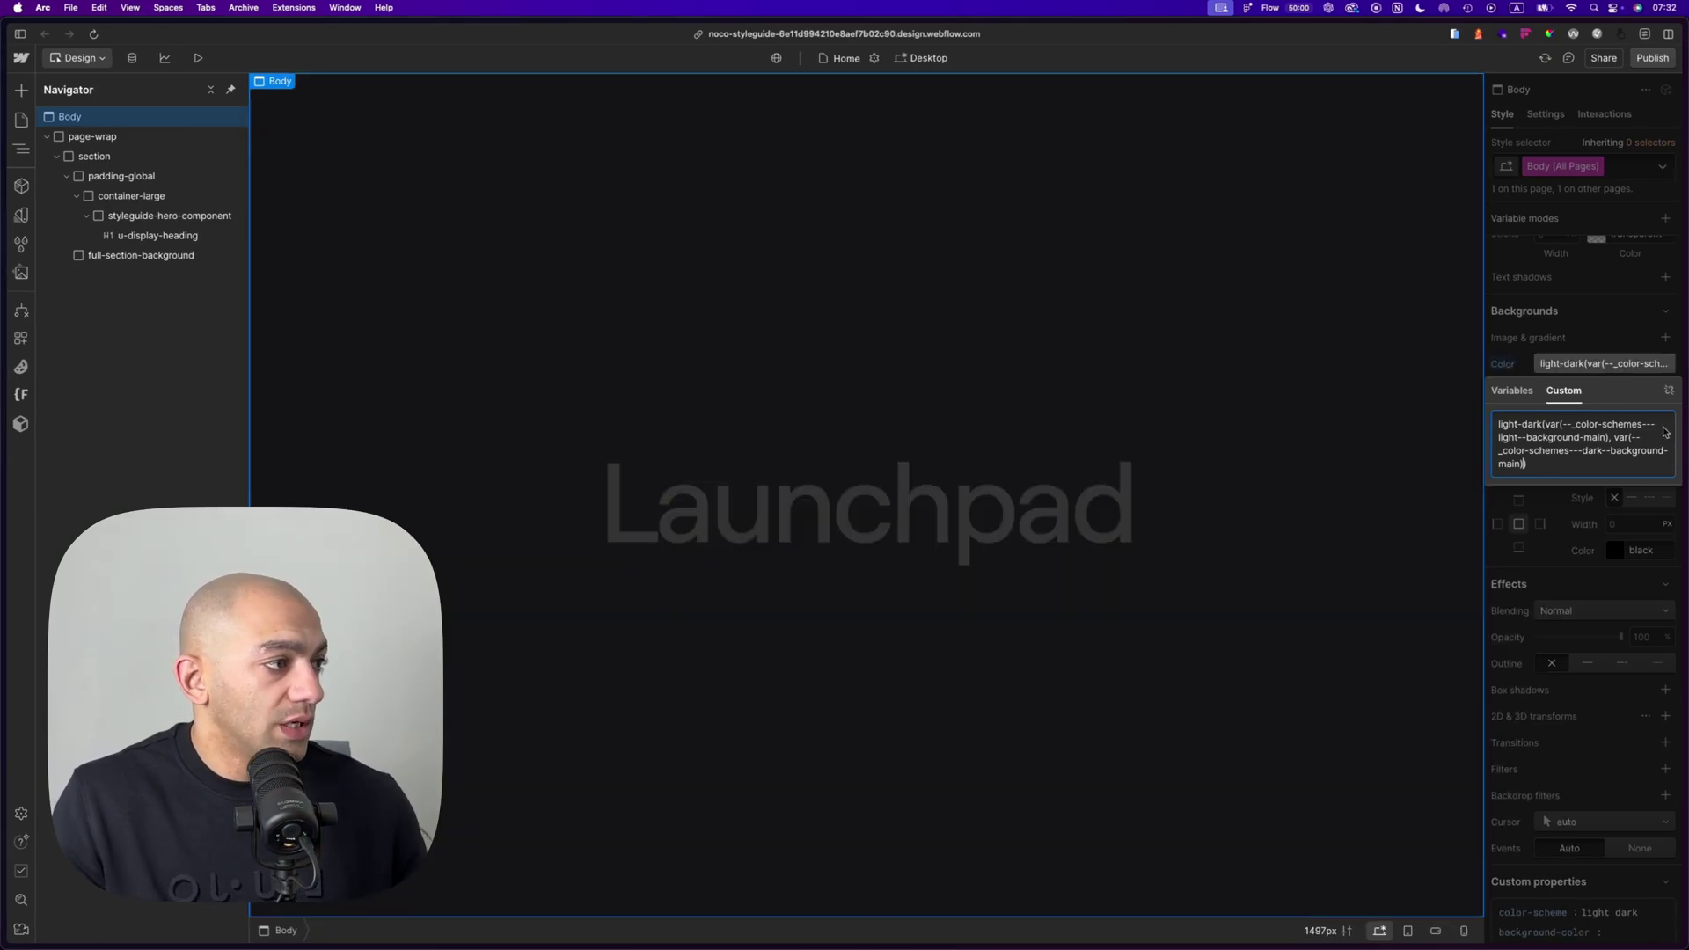
left_click(779, 234)
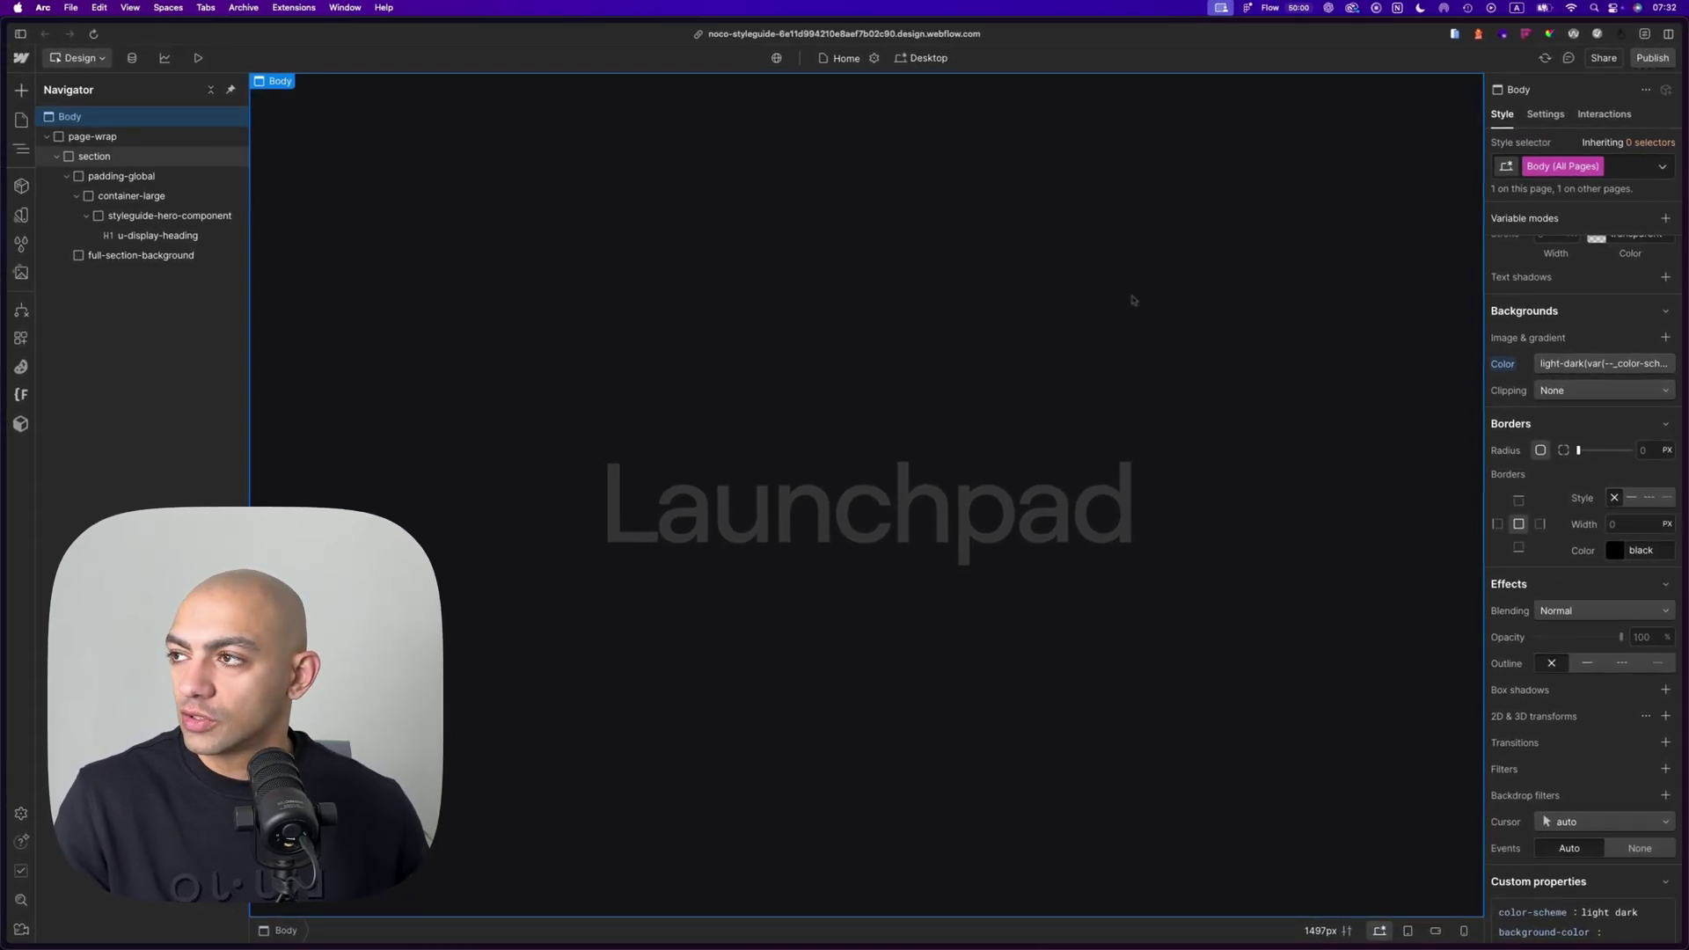
left_click(1091, 324)
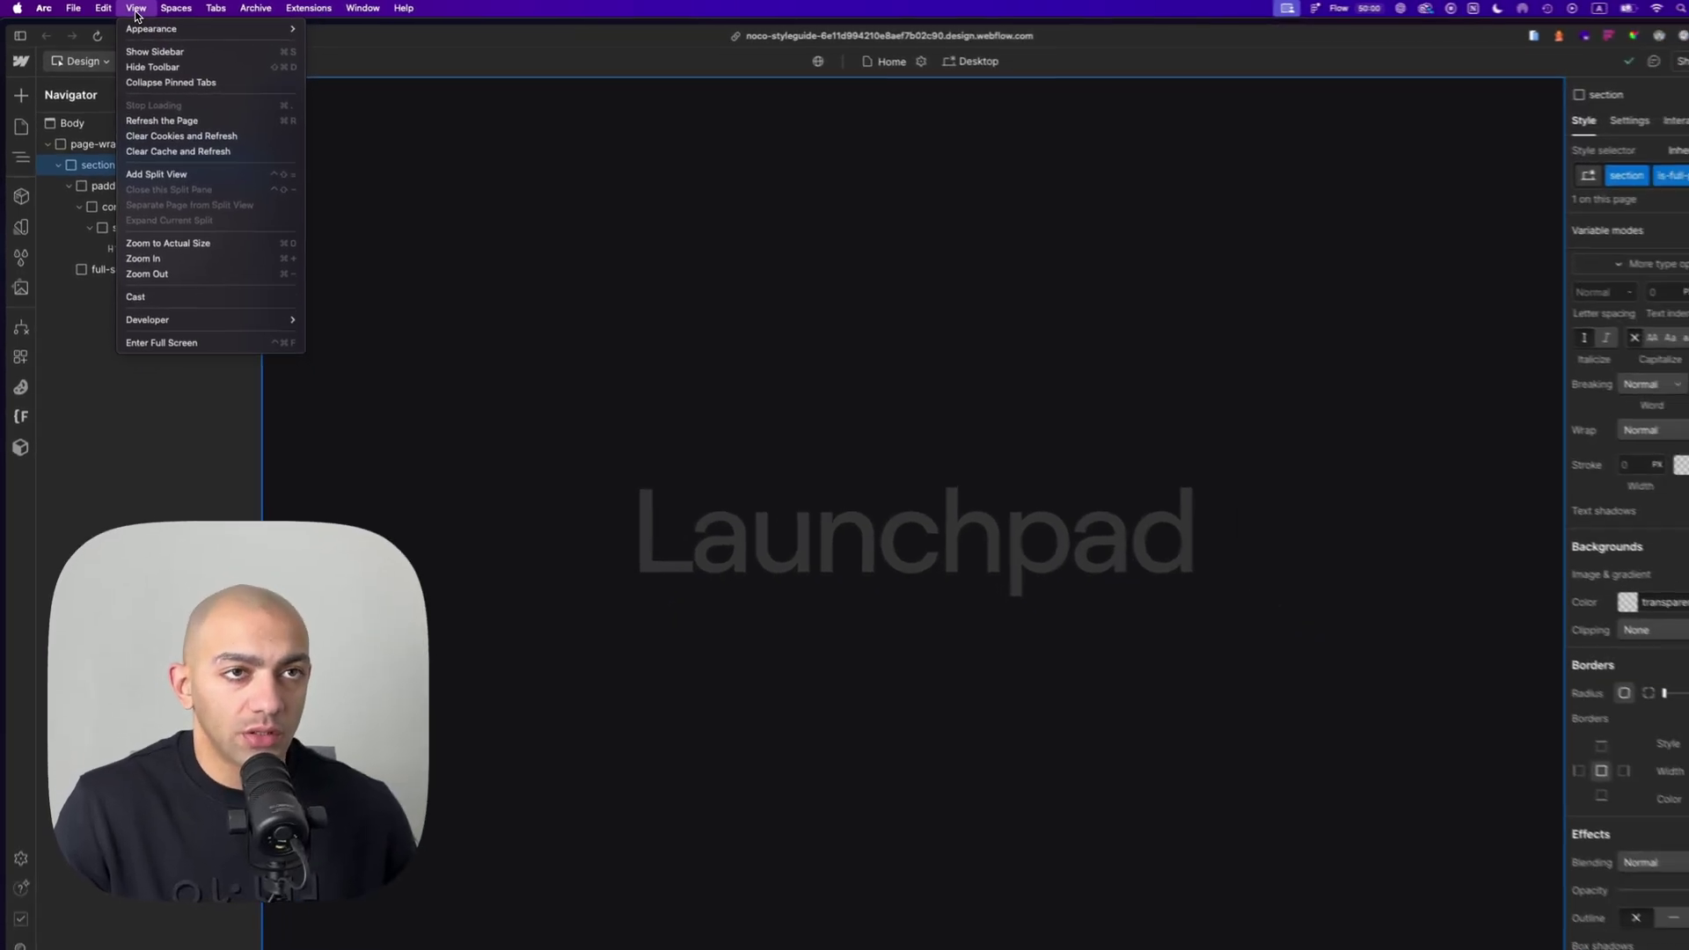
mouse_move(272, 28)
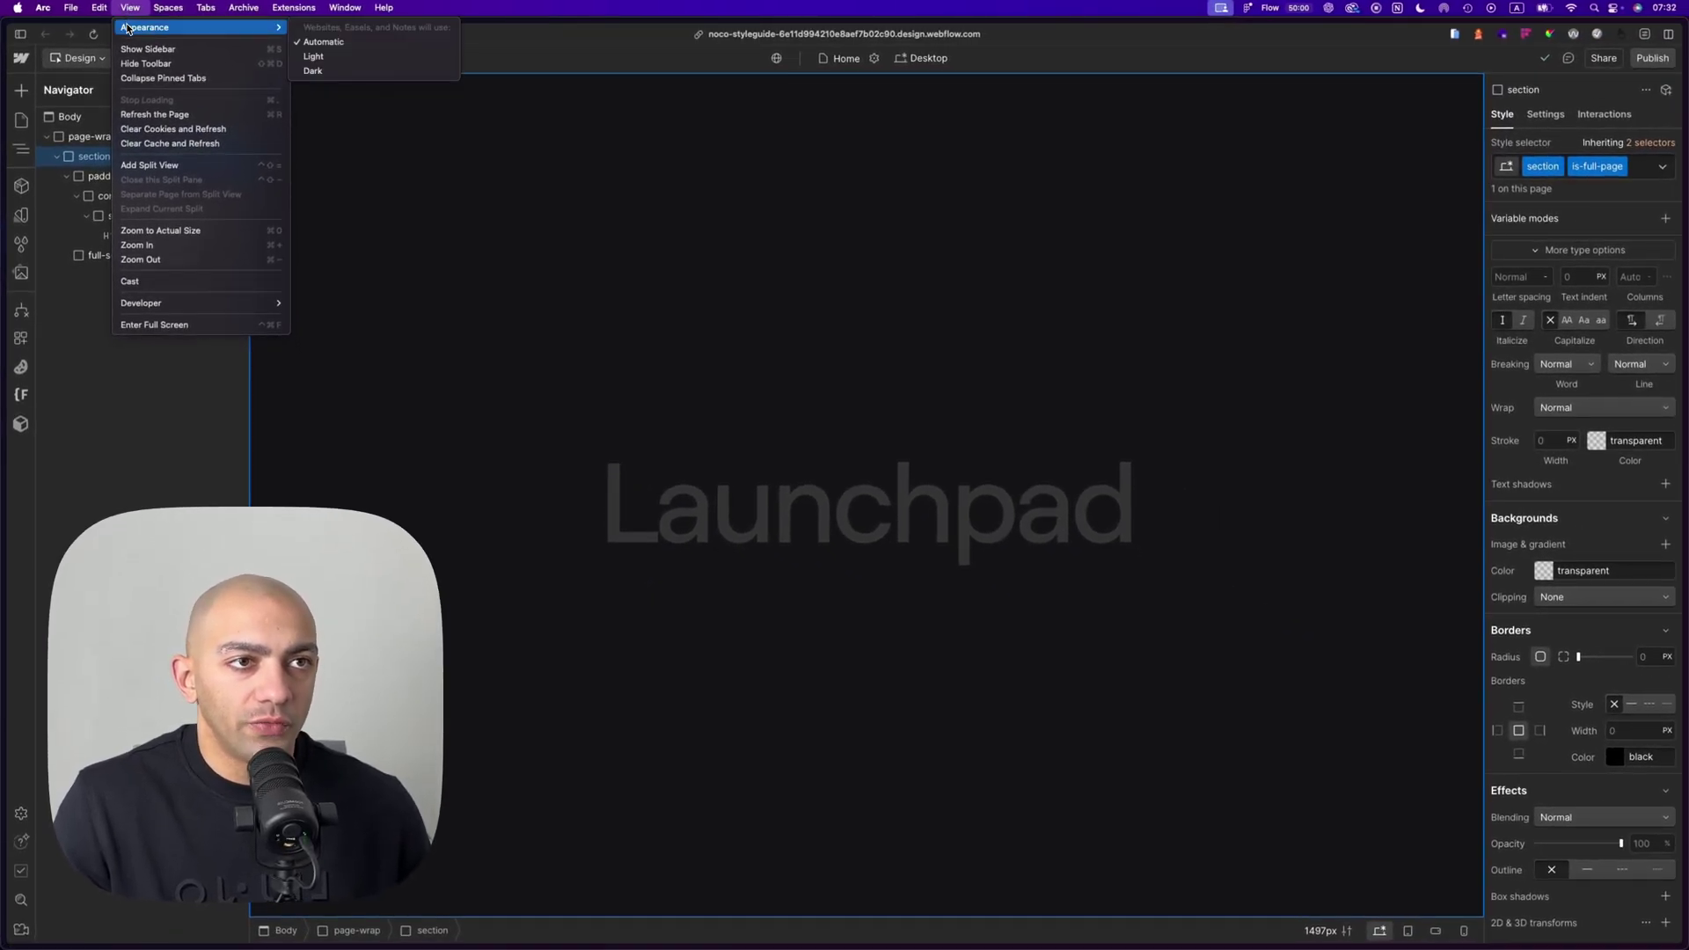
left_click(310, 55)
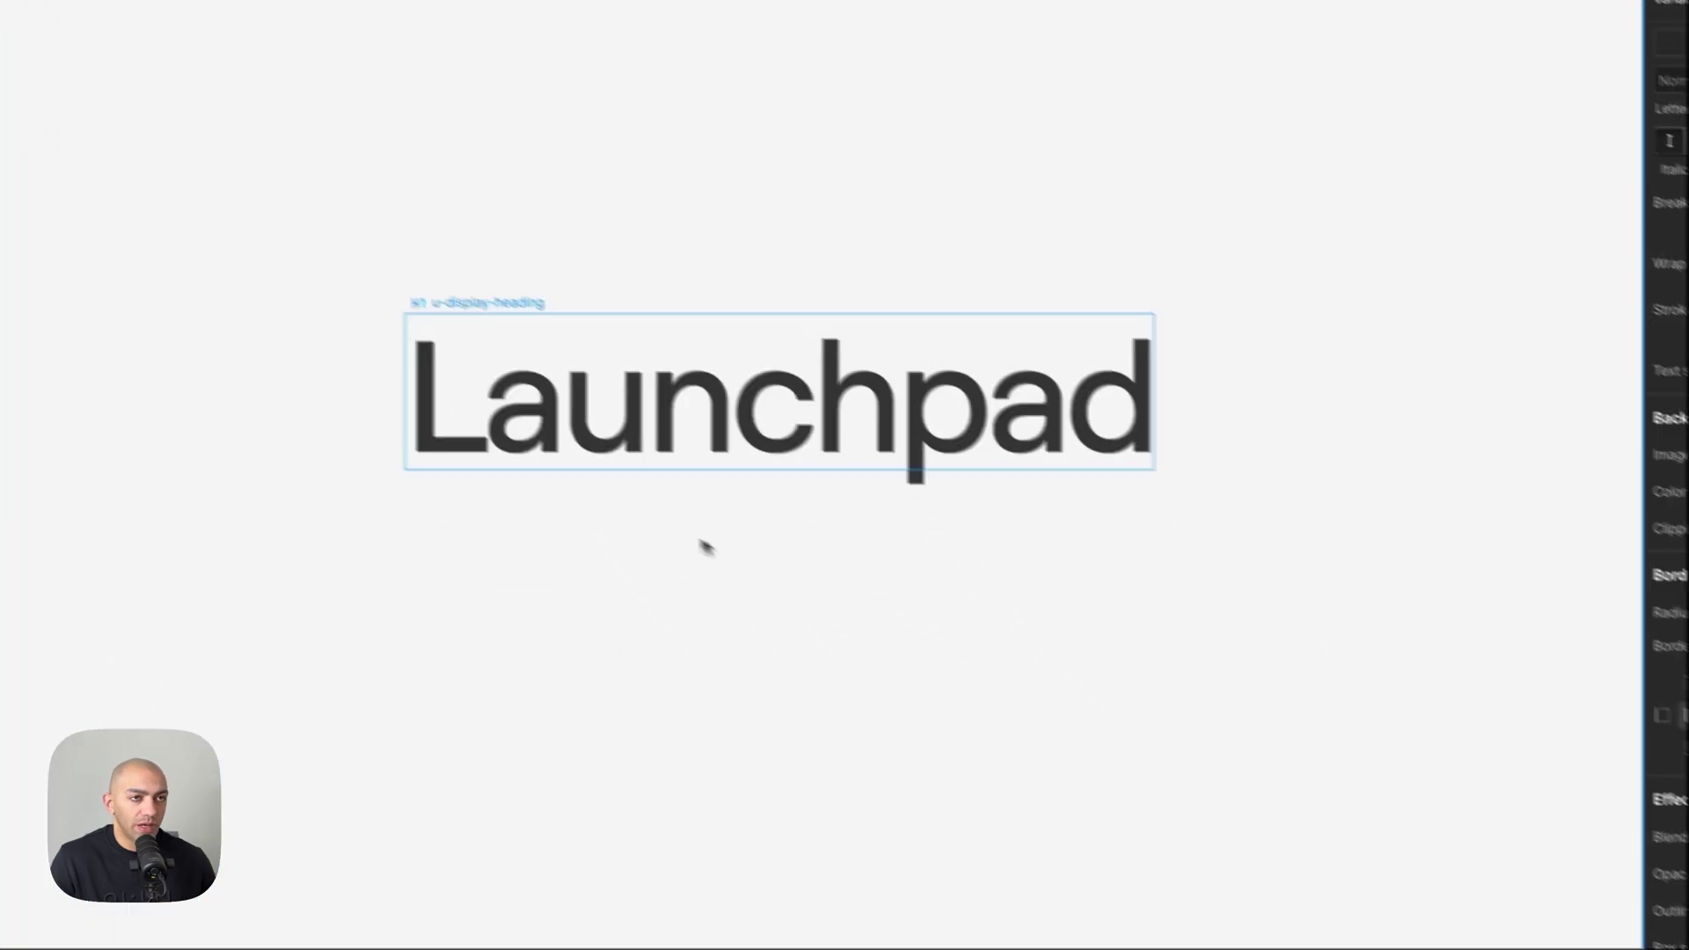
left_click(182, 10)
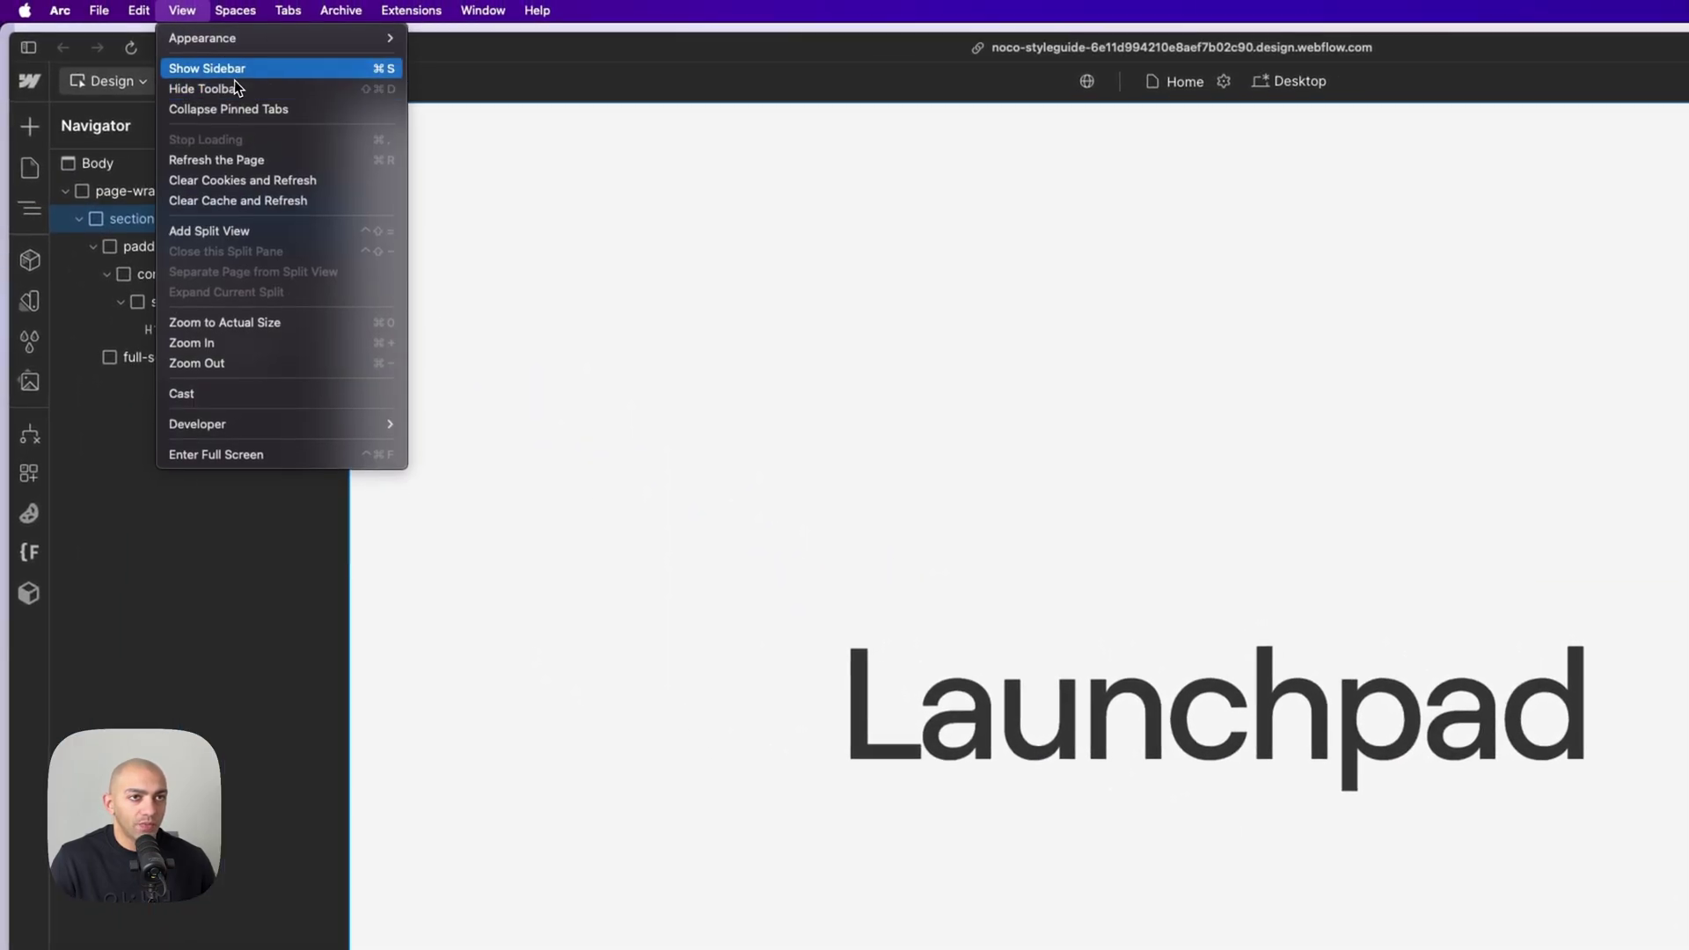
mouse_move(352, 38)
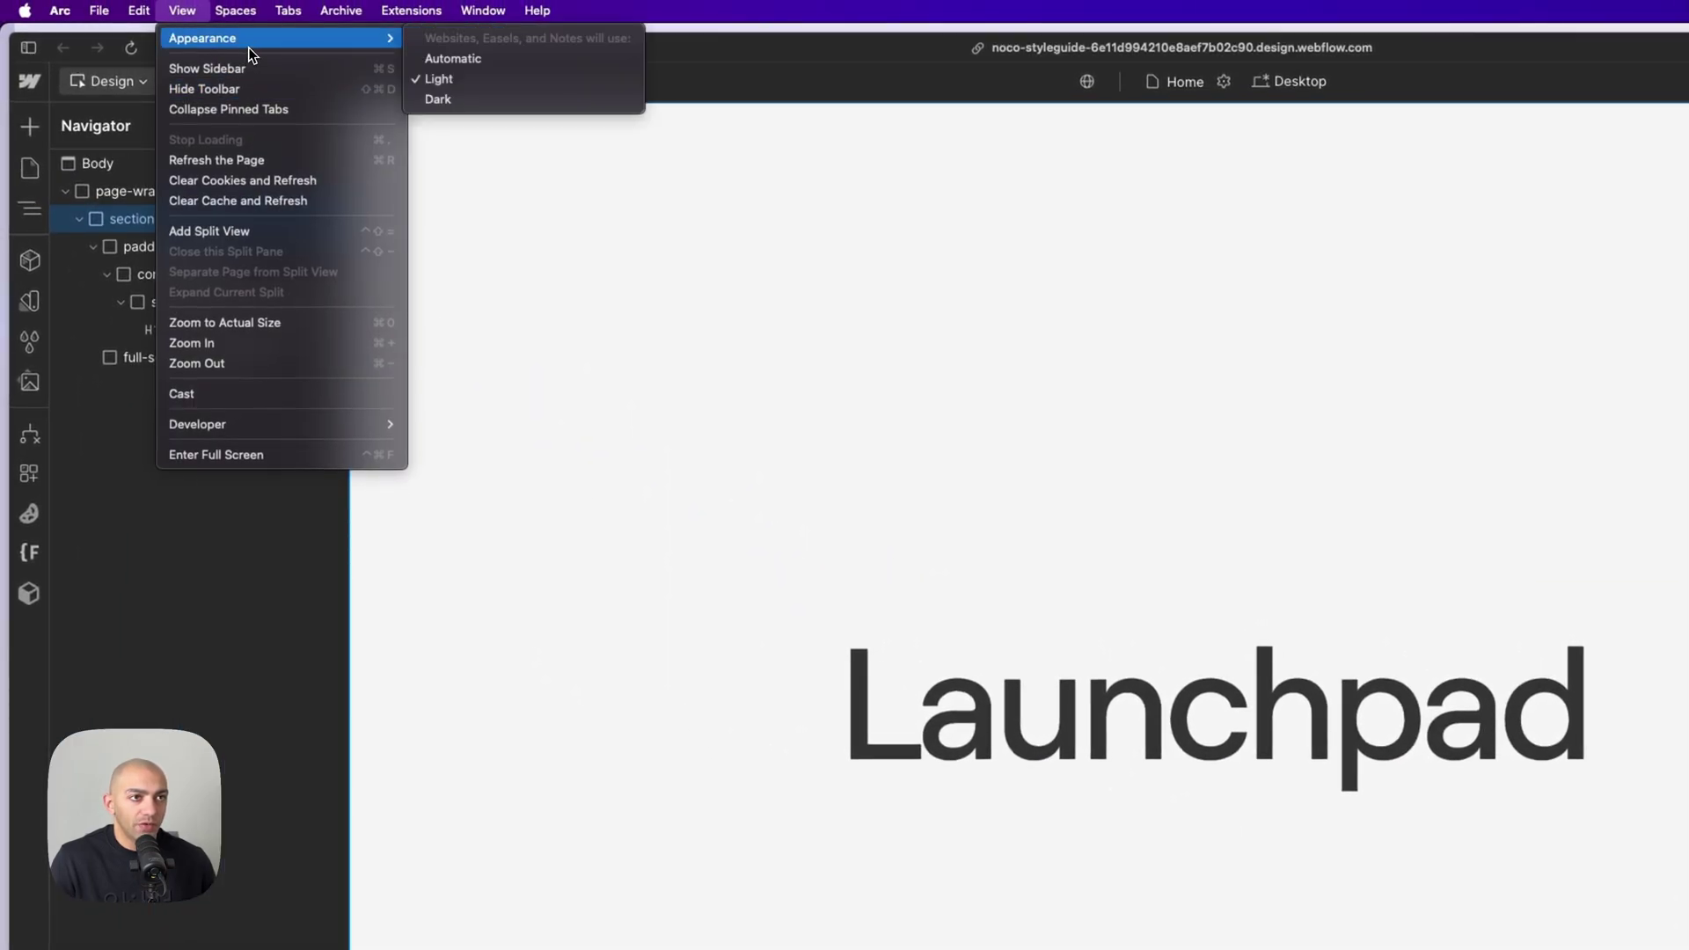
left_click(456, 97)
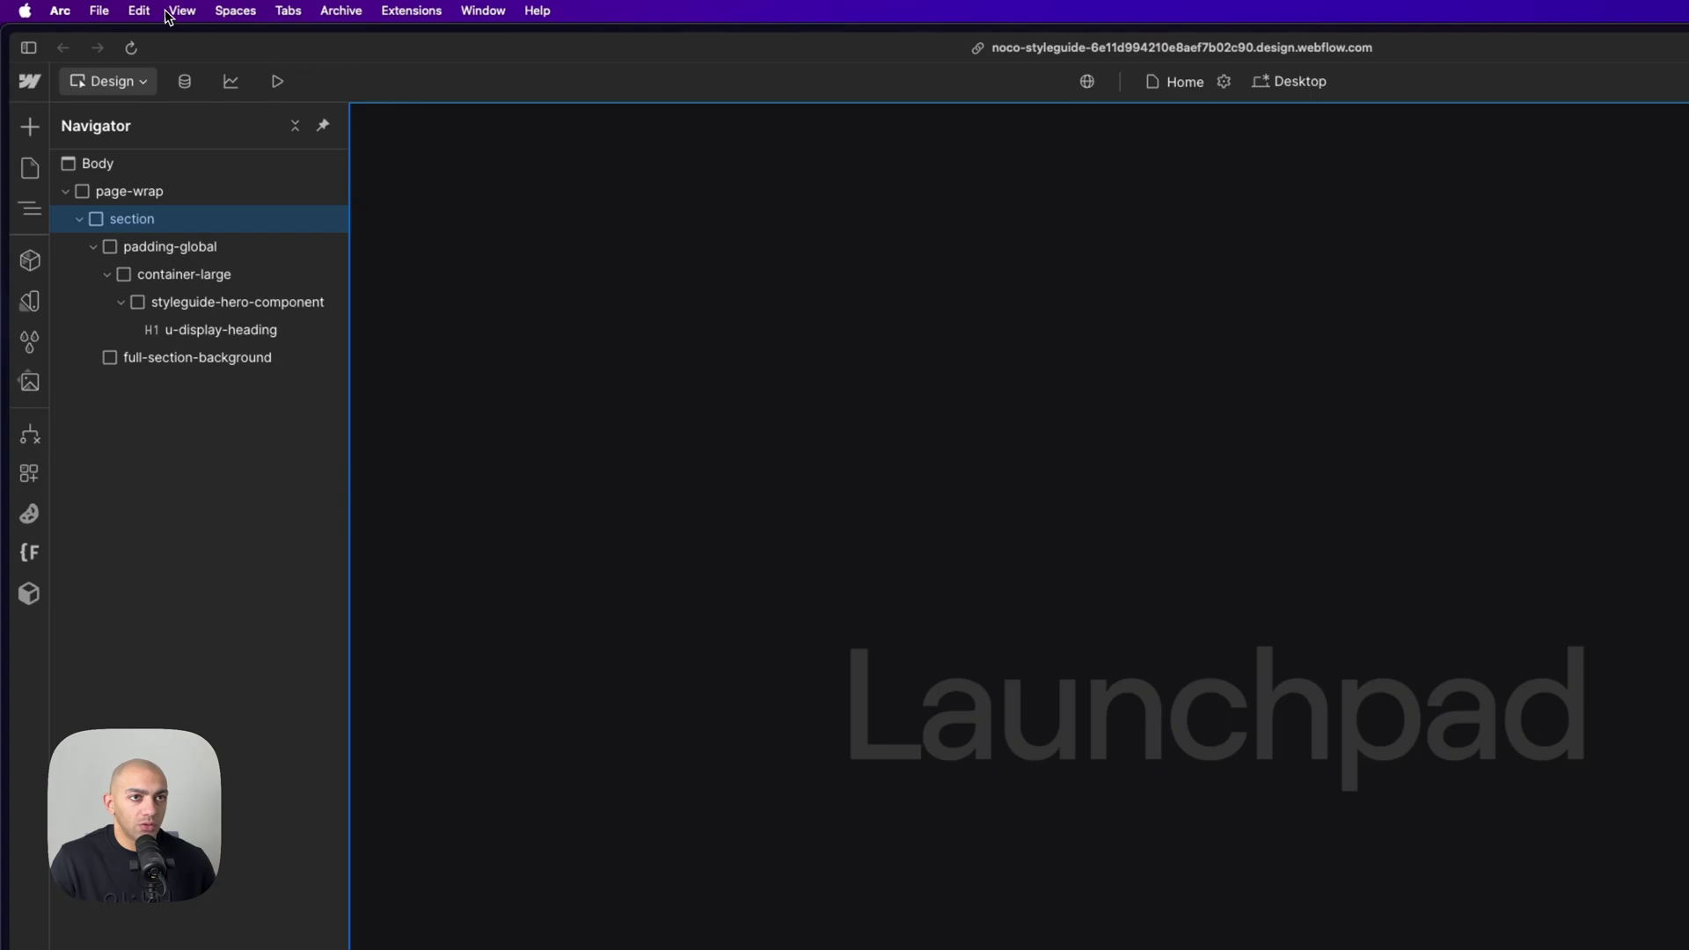
left_click(174, 11)
mouse_move(190, 44)
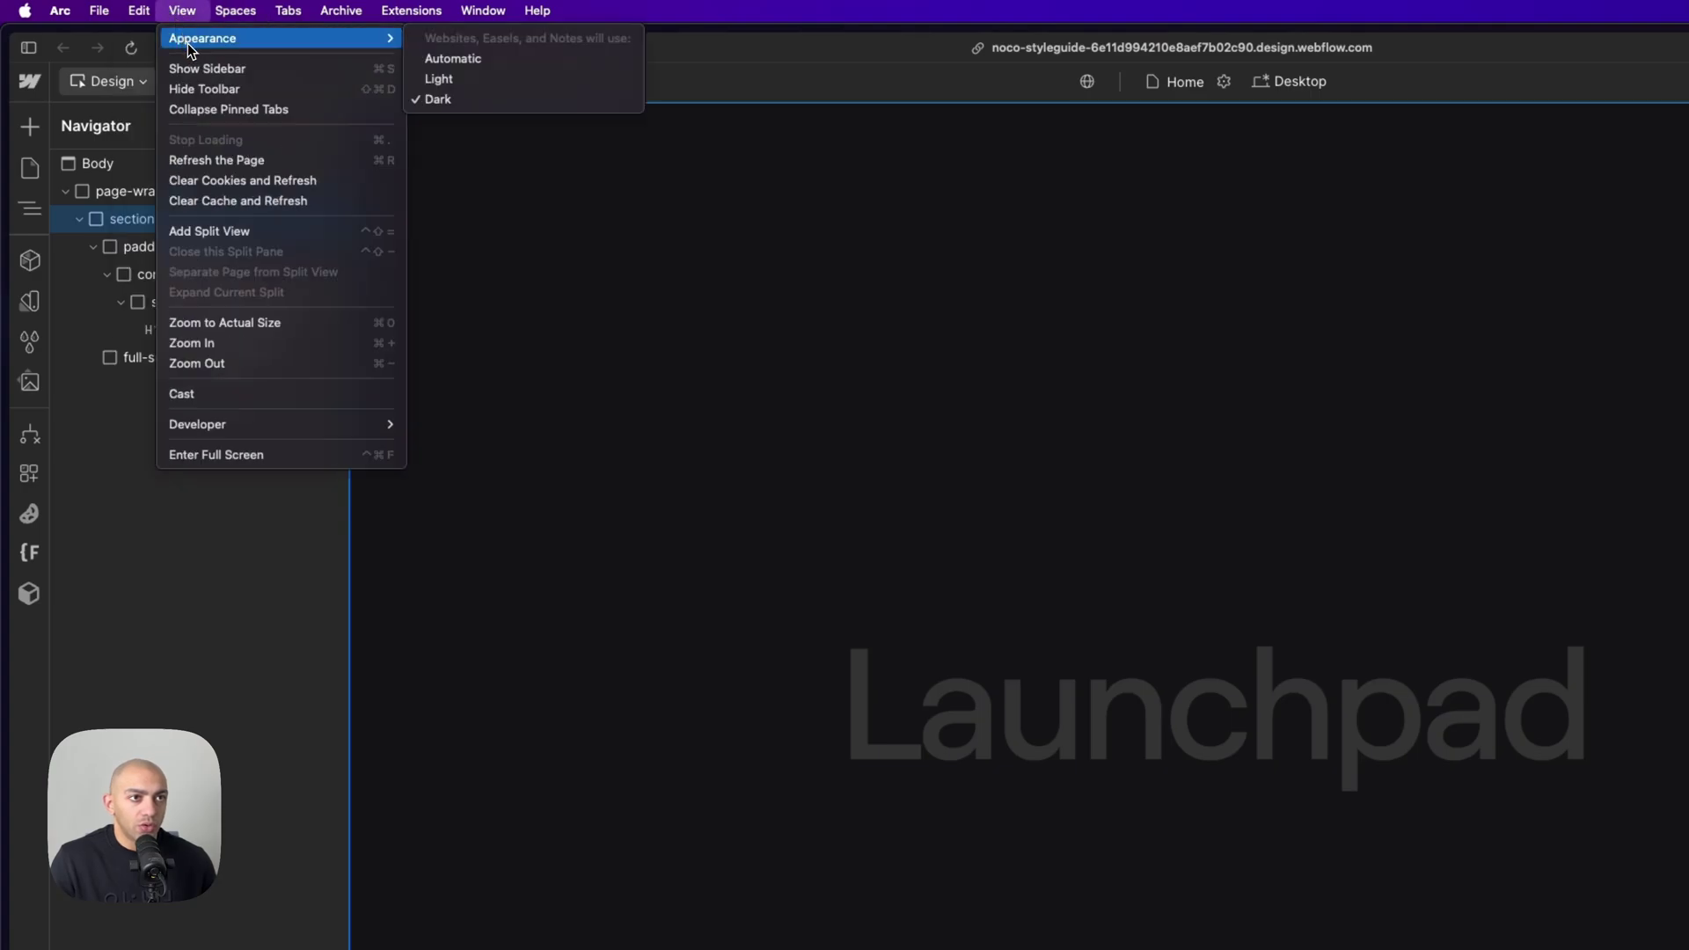
left_click(453, 58)
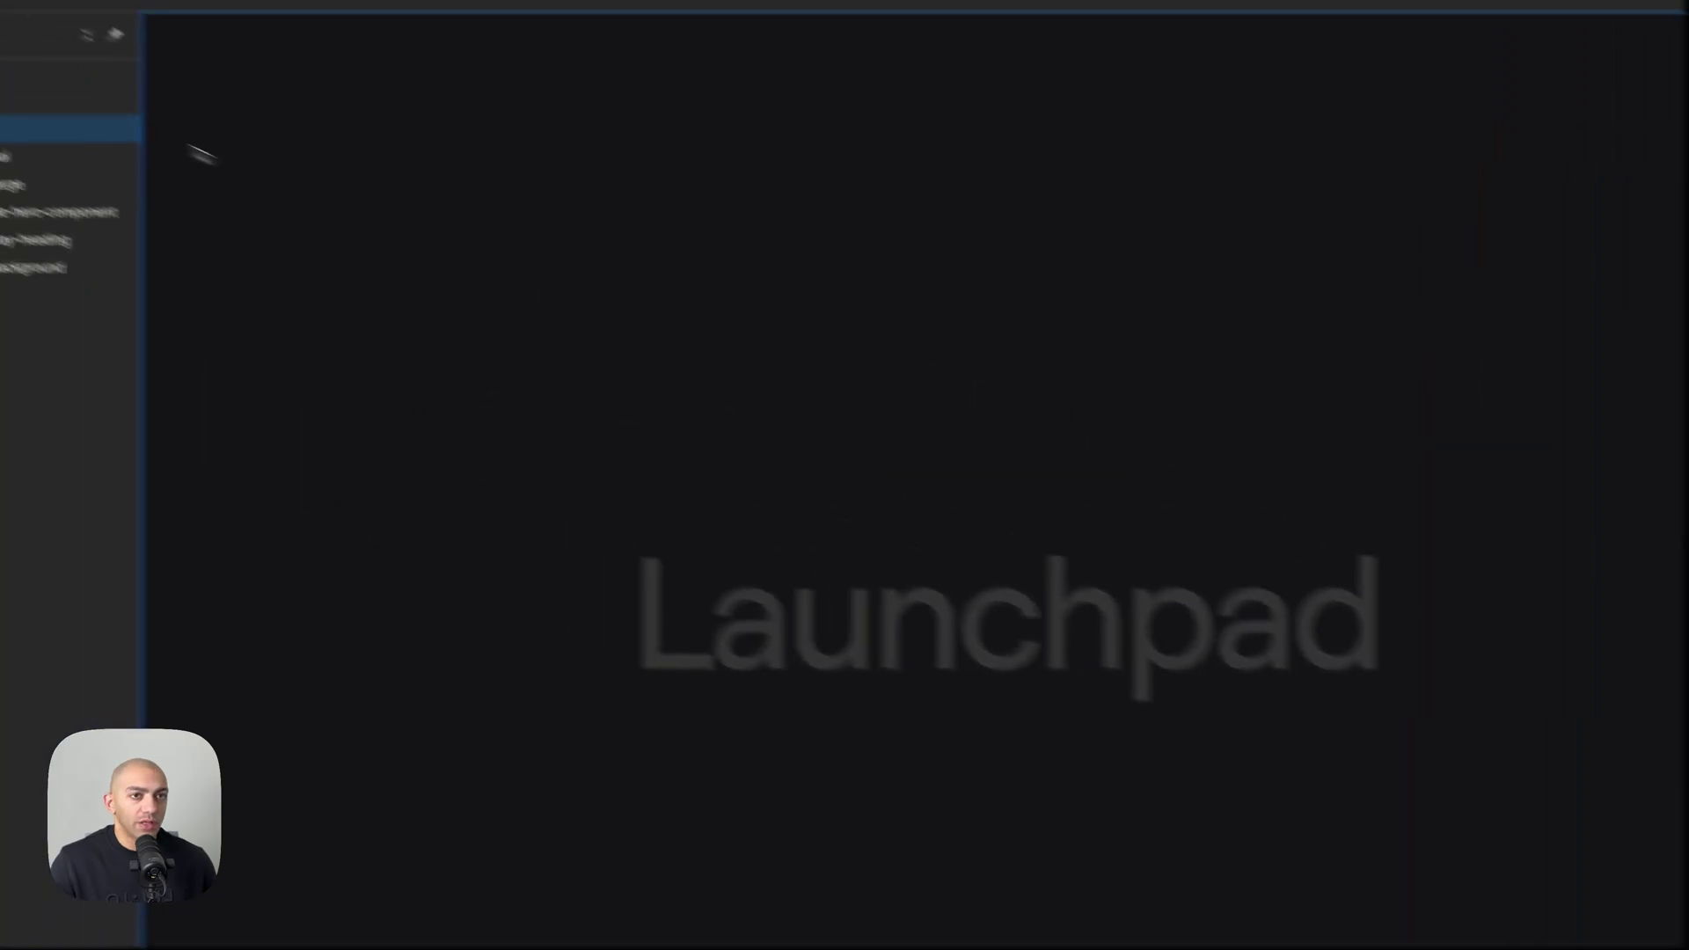
Style Body (All Pages) and begin a custom text colour value with light-dark.
left_click(1591, 179)
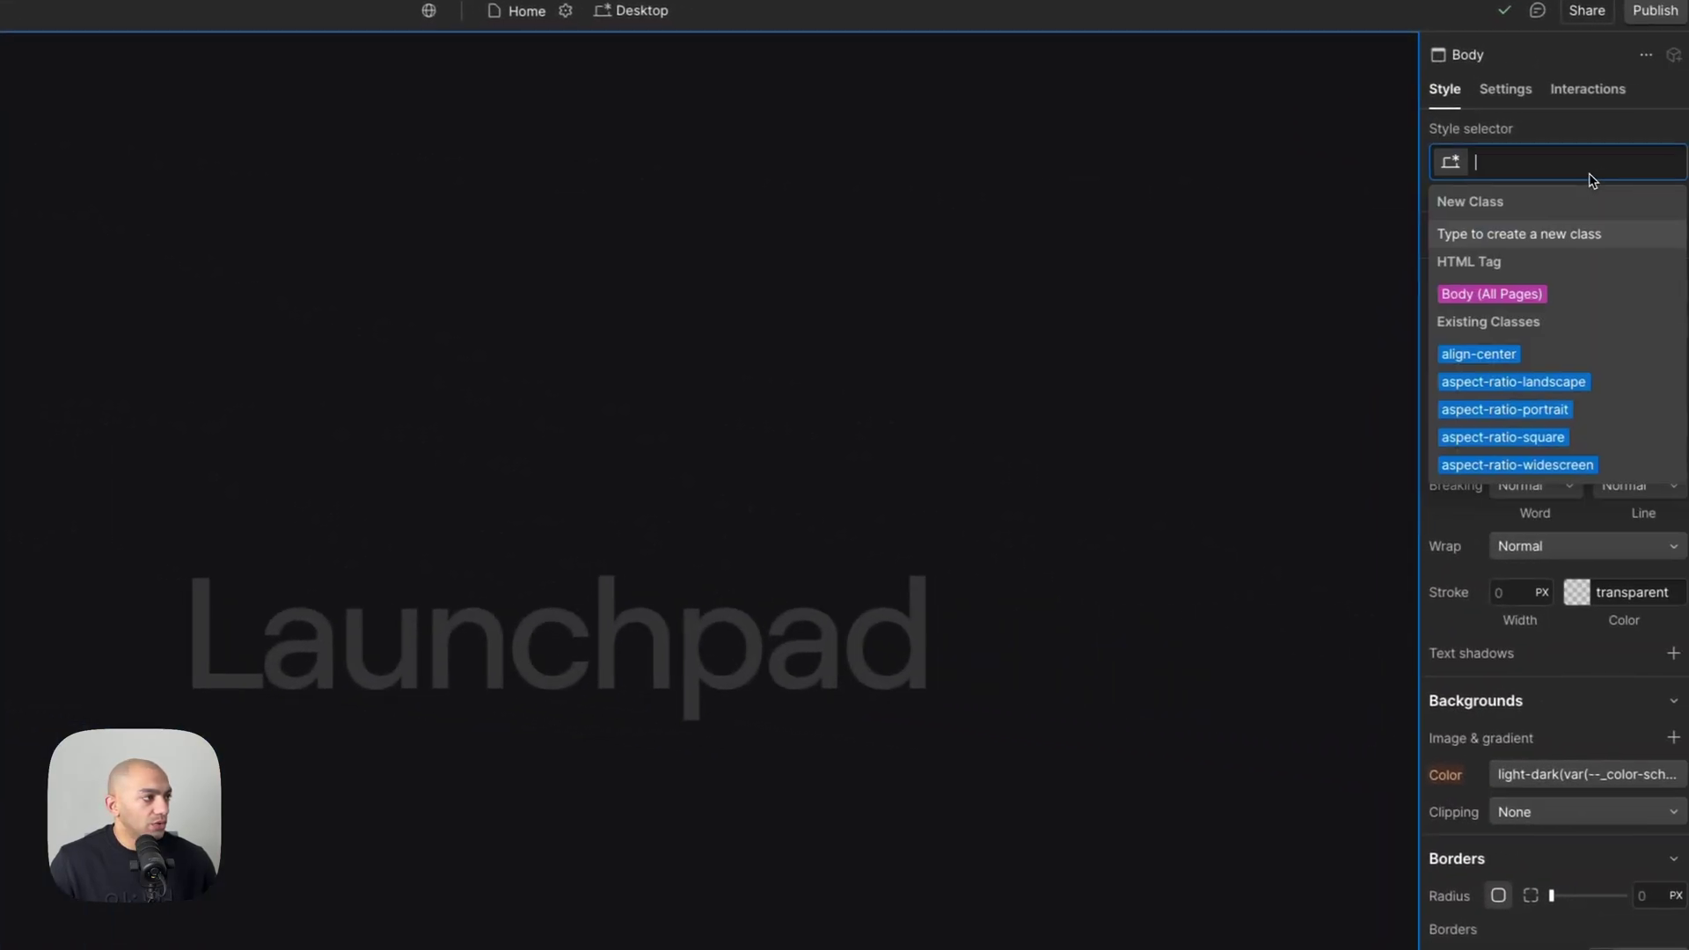
left_click(1492, 293)
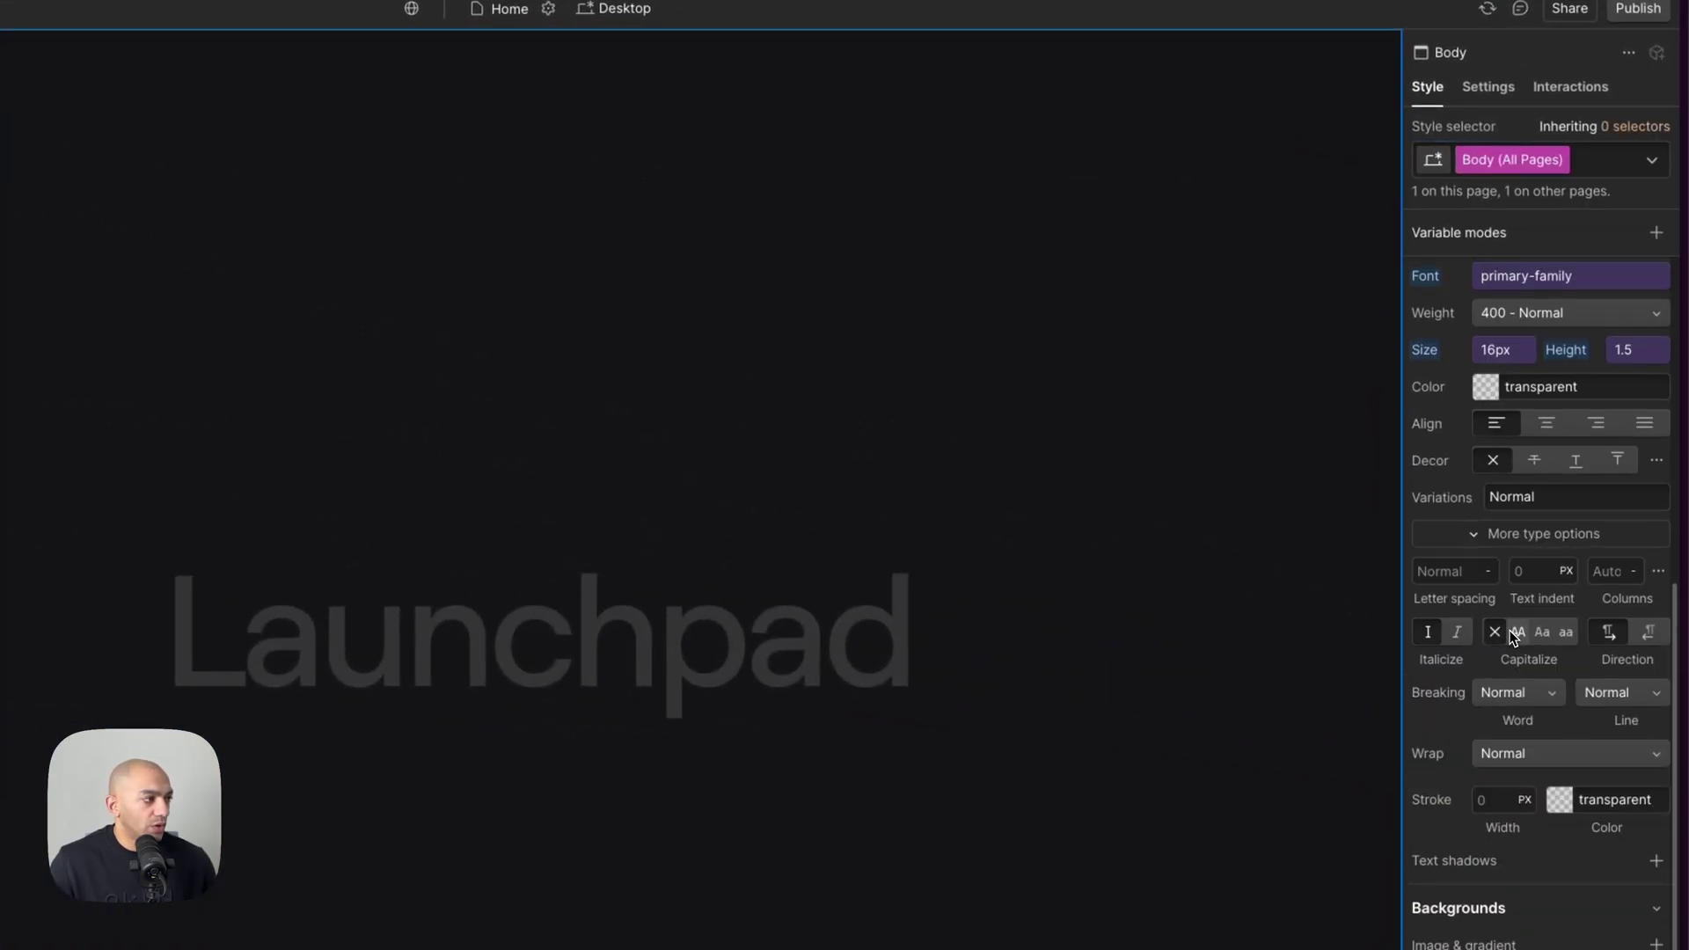
scroll(1500, 580, "up", 1)
left_click(1483, 442)
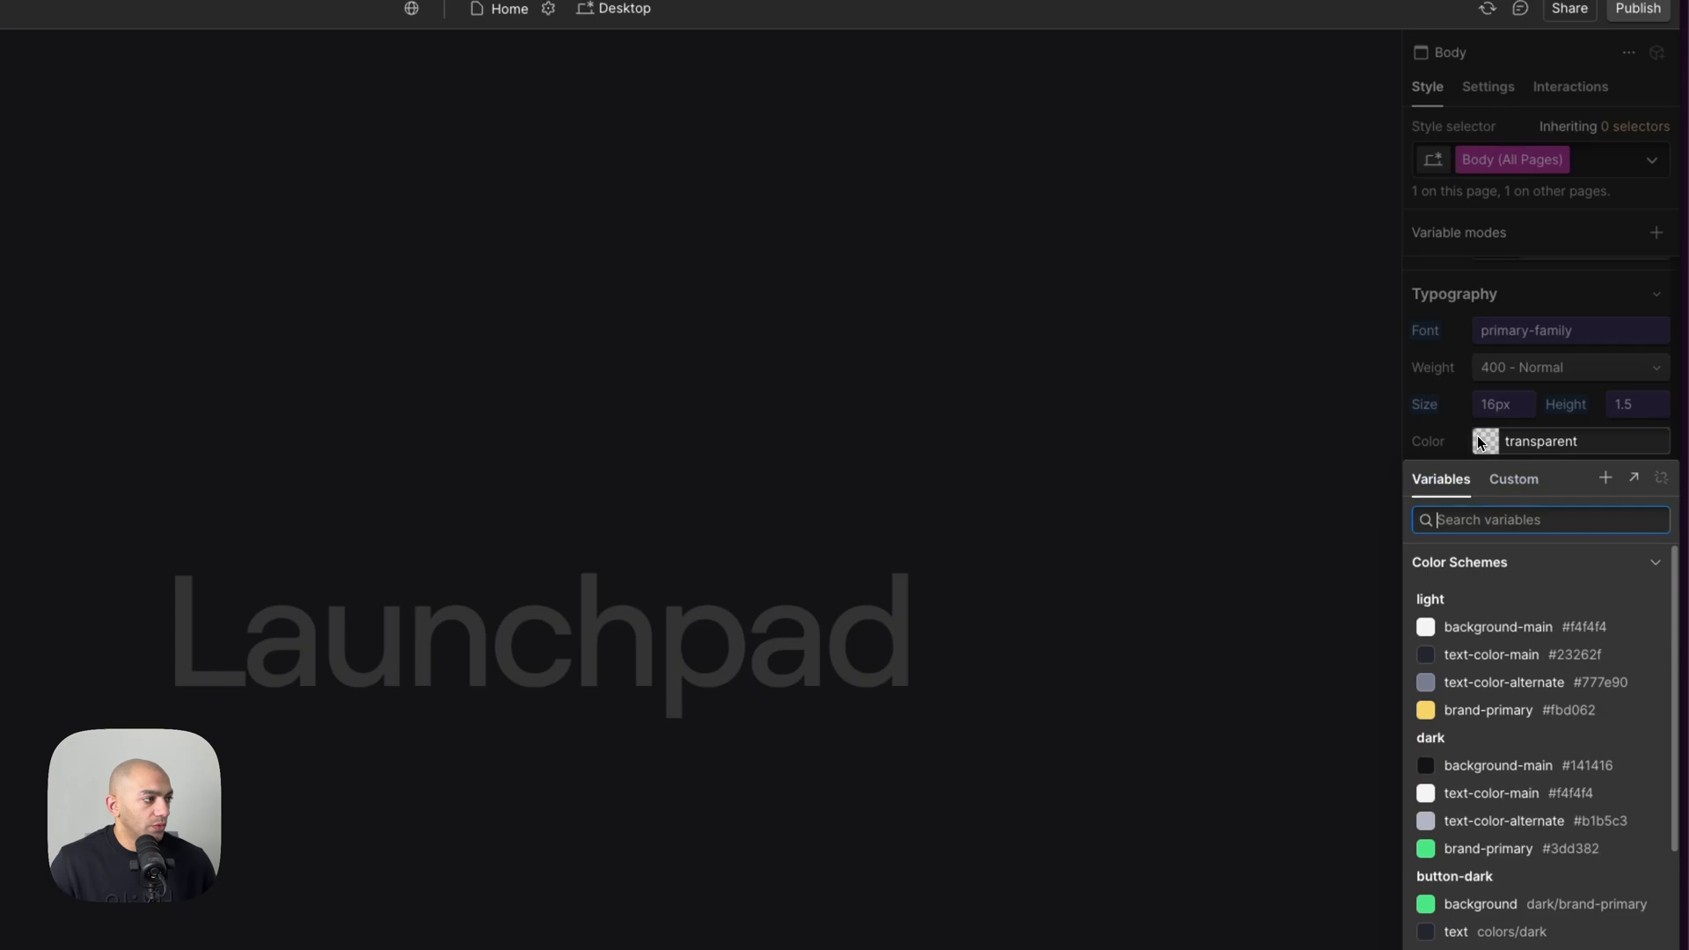
left_click(1512, 491)
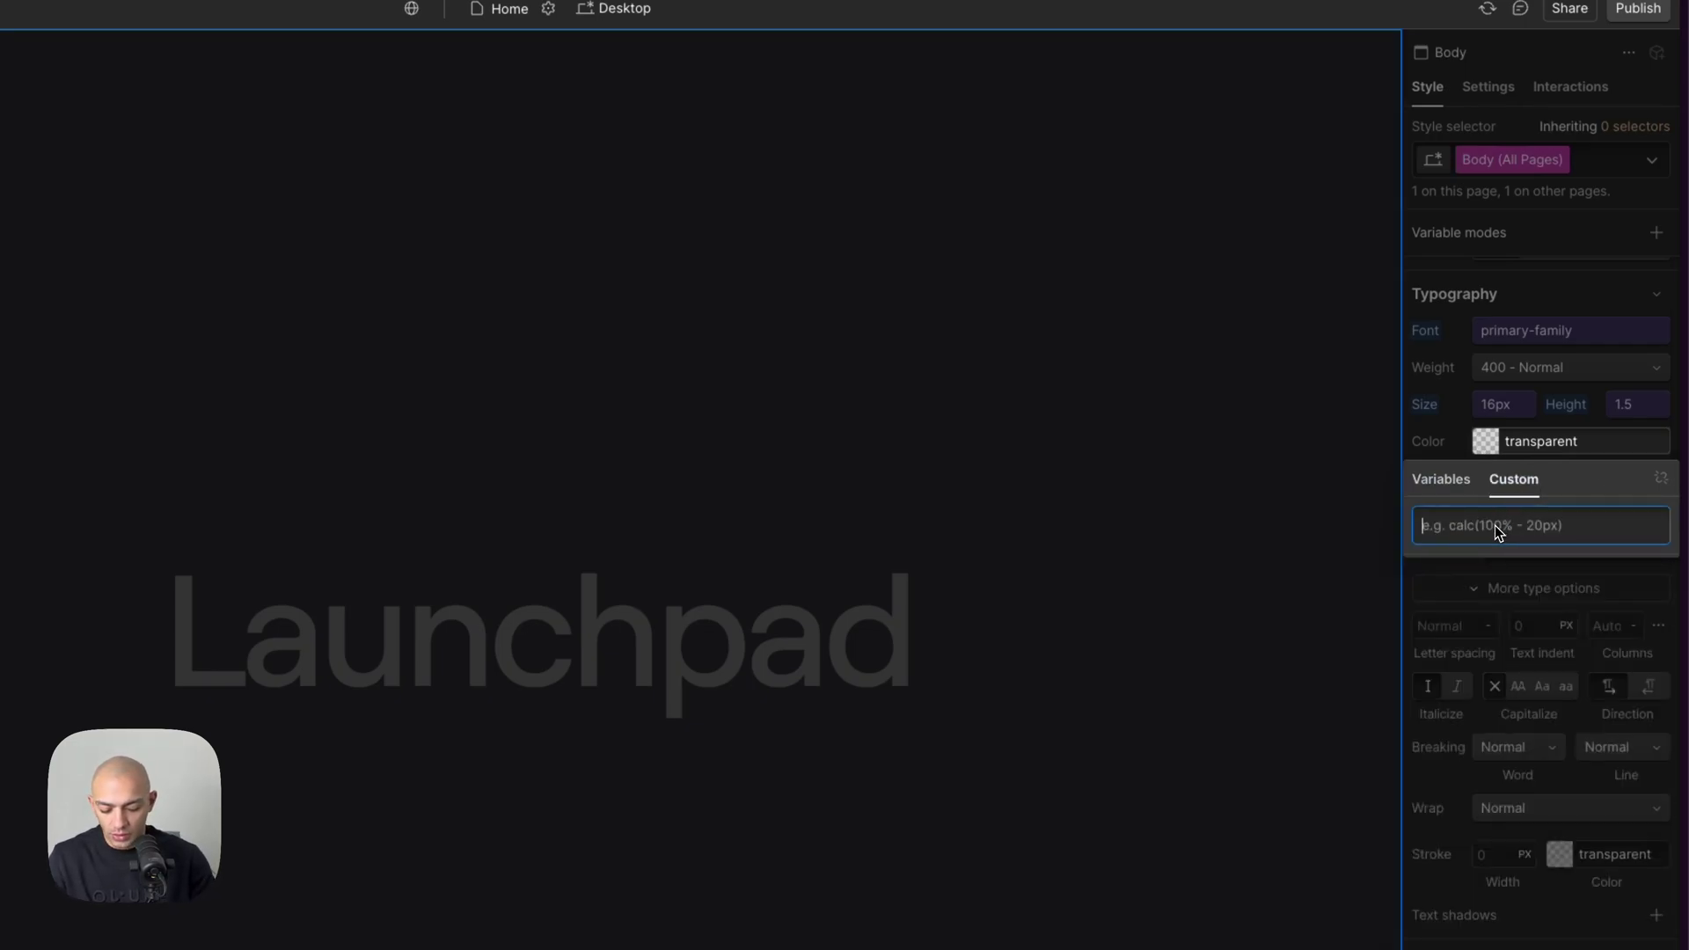
type("light-dark(")
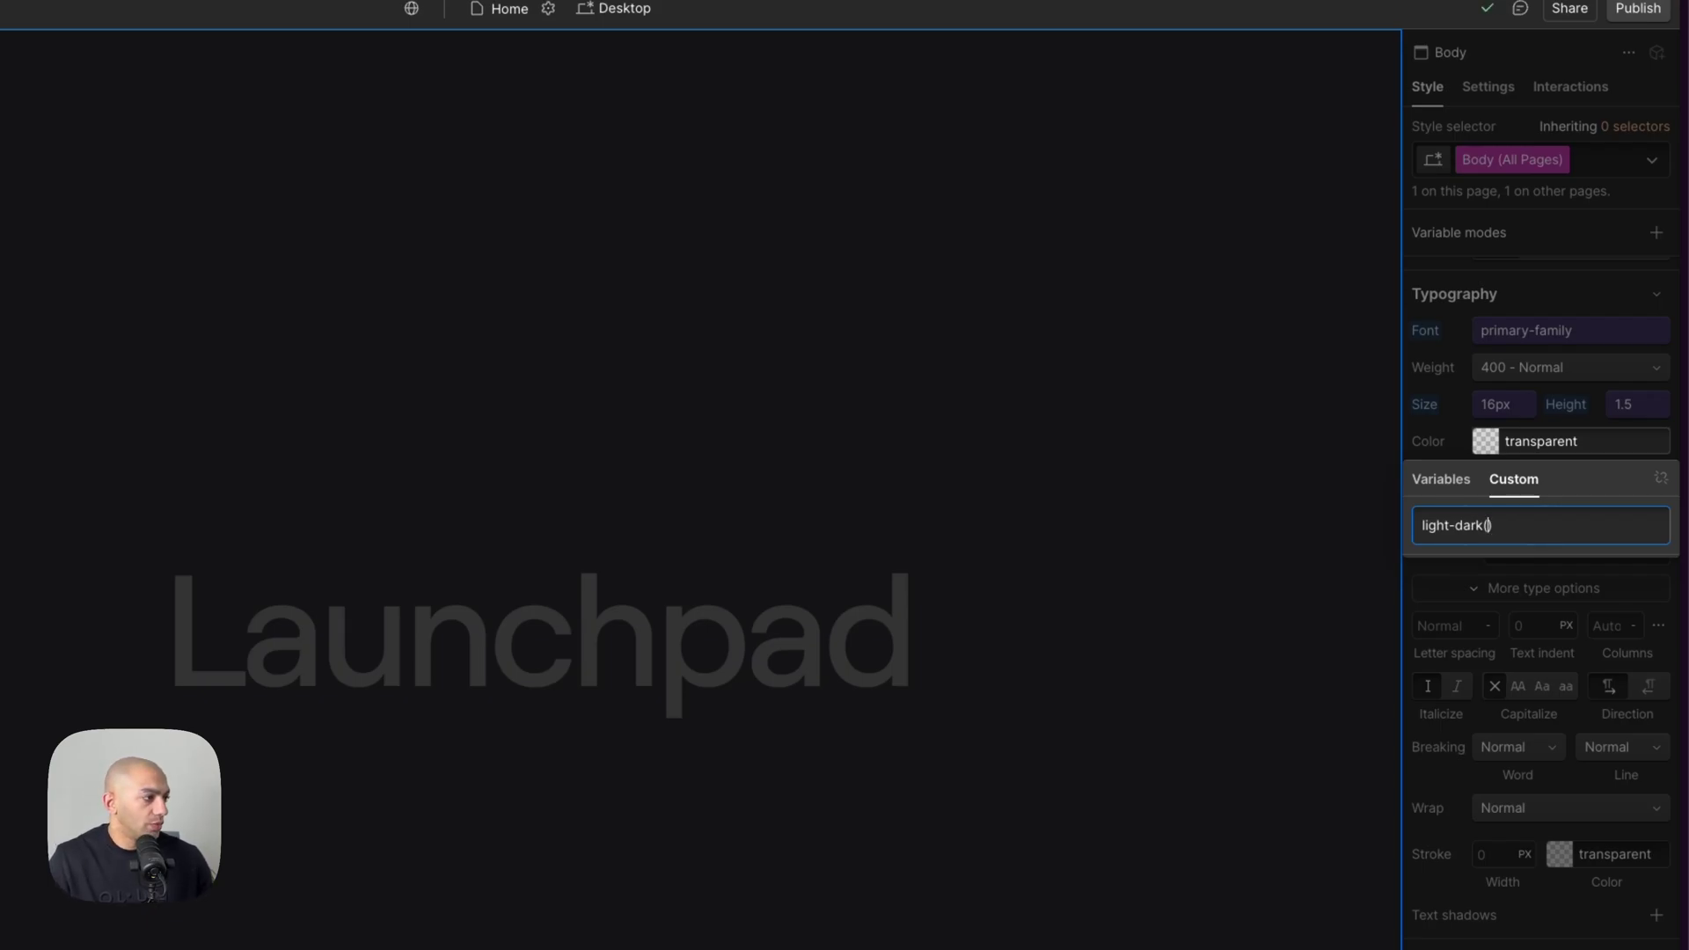
Paste both text-color-main references from the Colors note into light-dark() and apply it.
key("super+Tab")
left_click(836, 283)
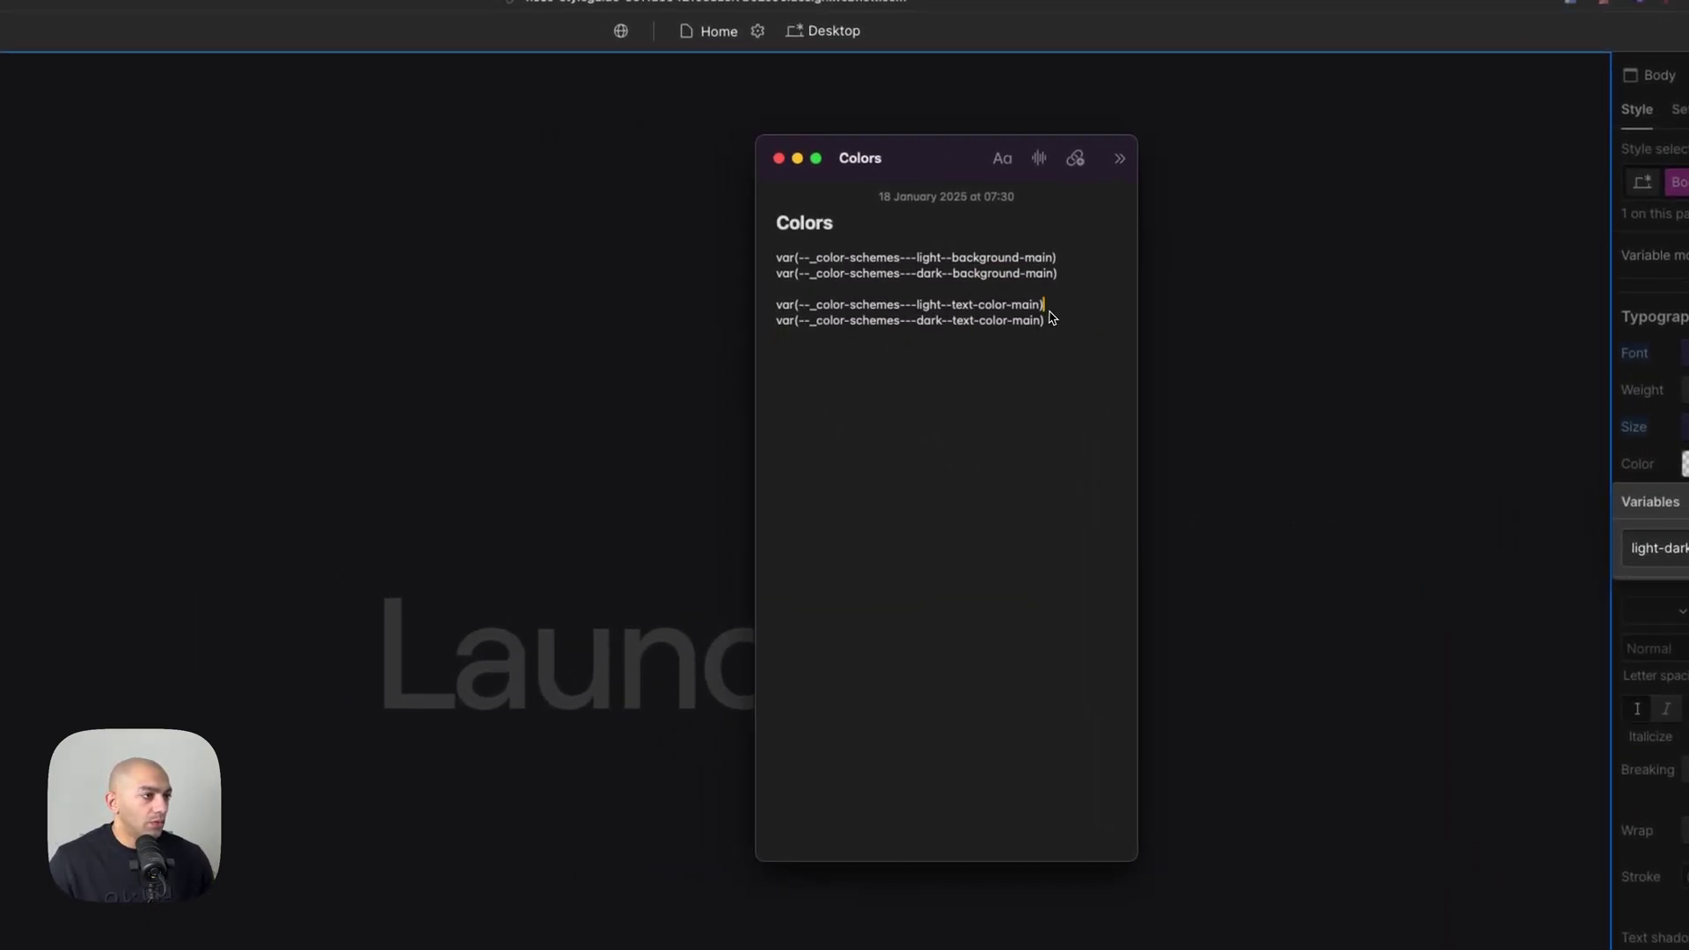
key("Right")
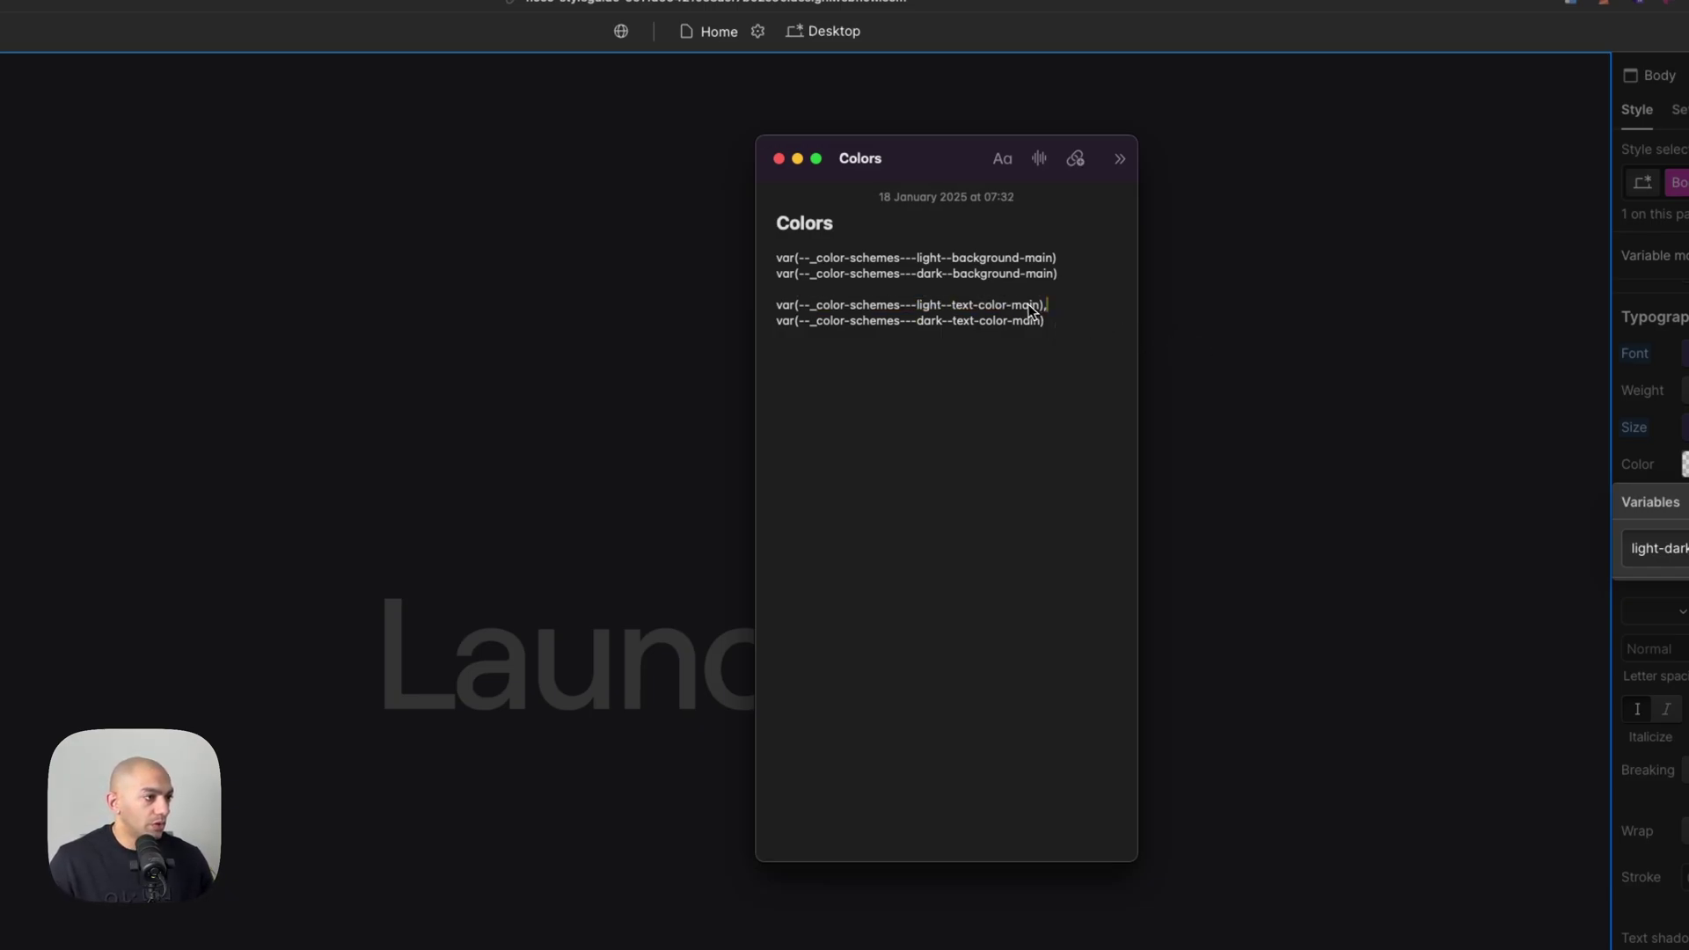
left_click_drag(1056, 322, 742, 308)
key("super+c")
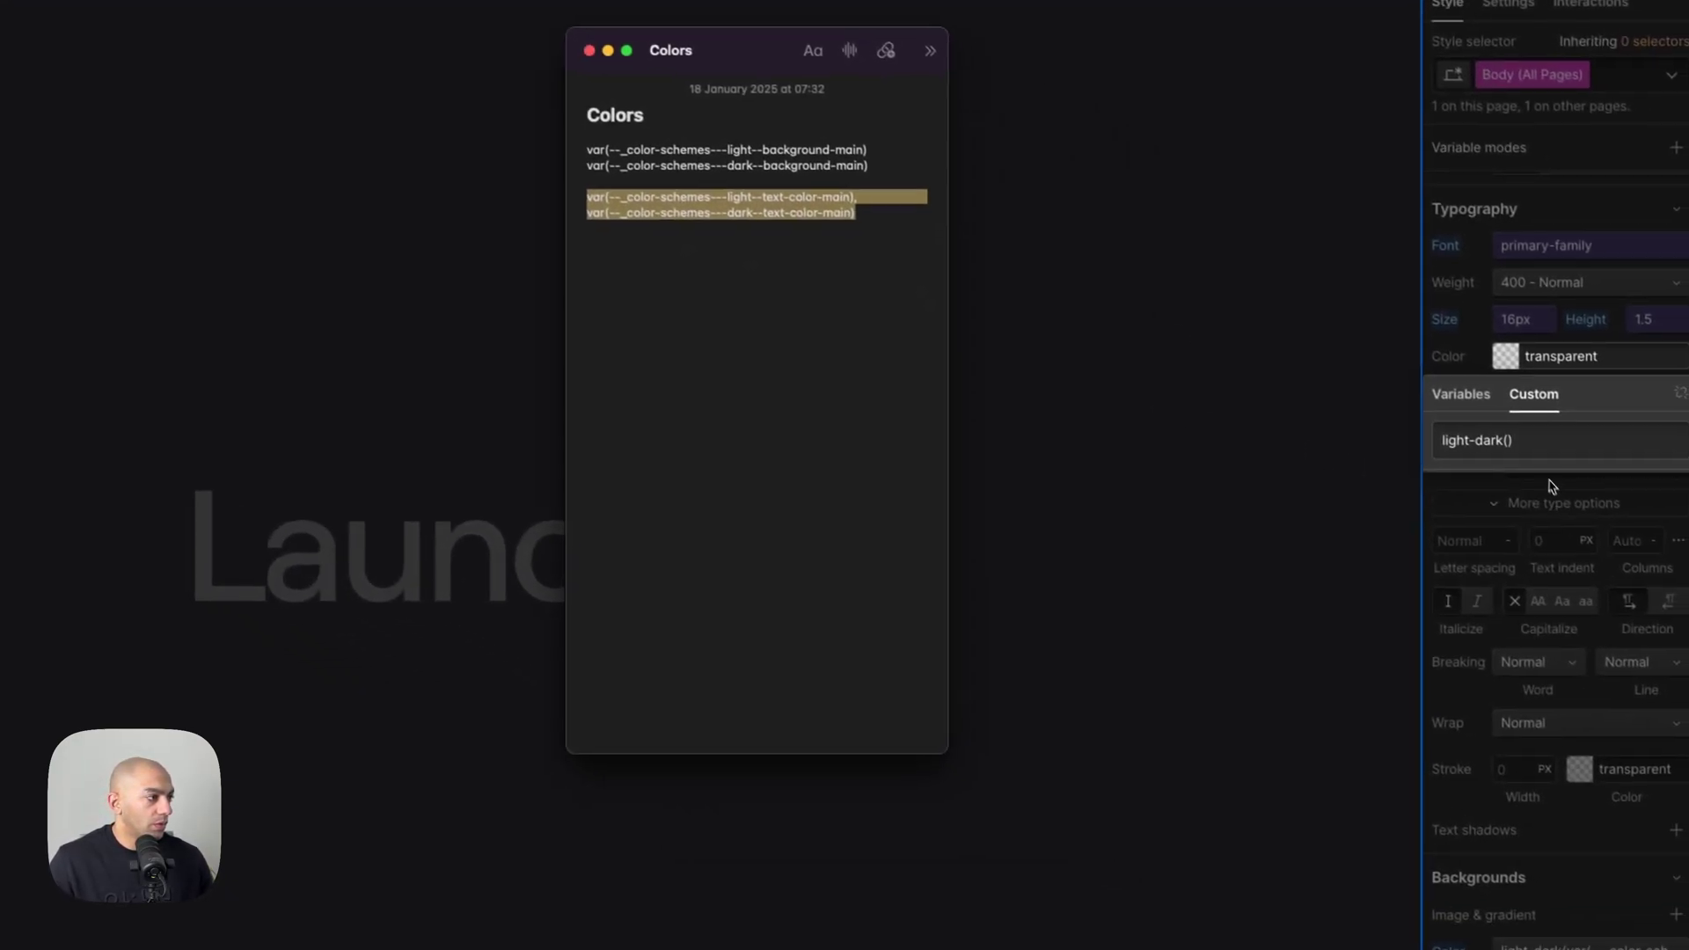
left_click(1685, 554)
key("super+v")
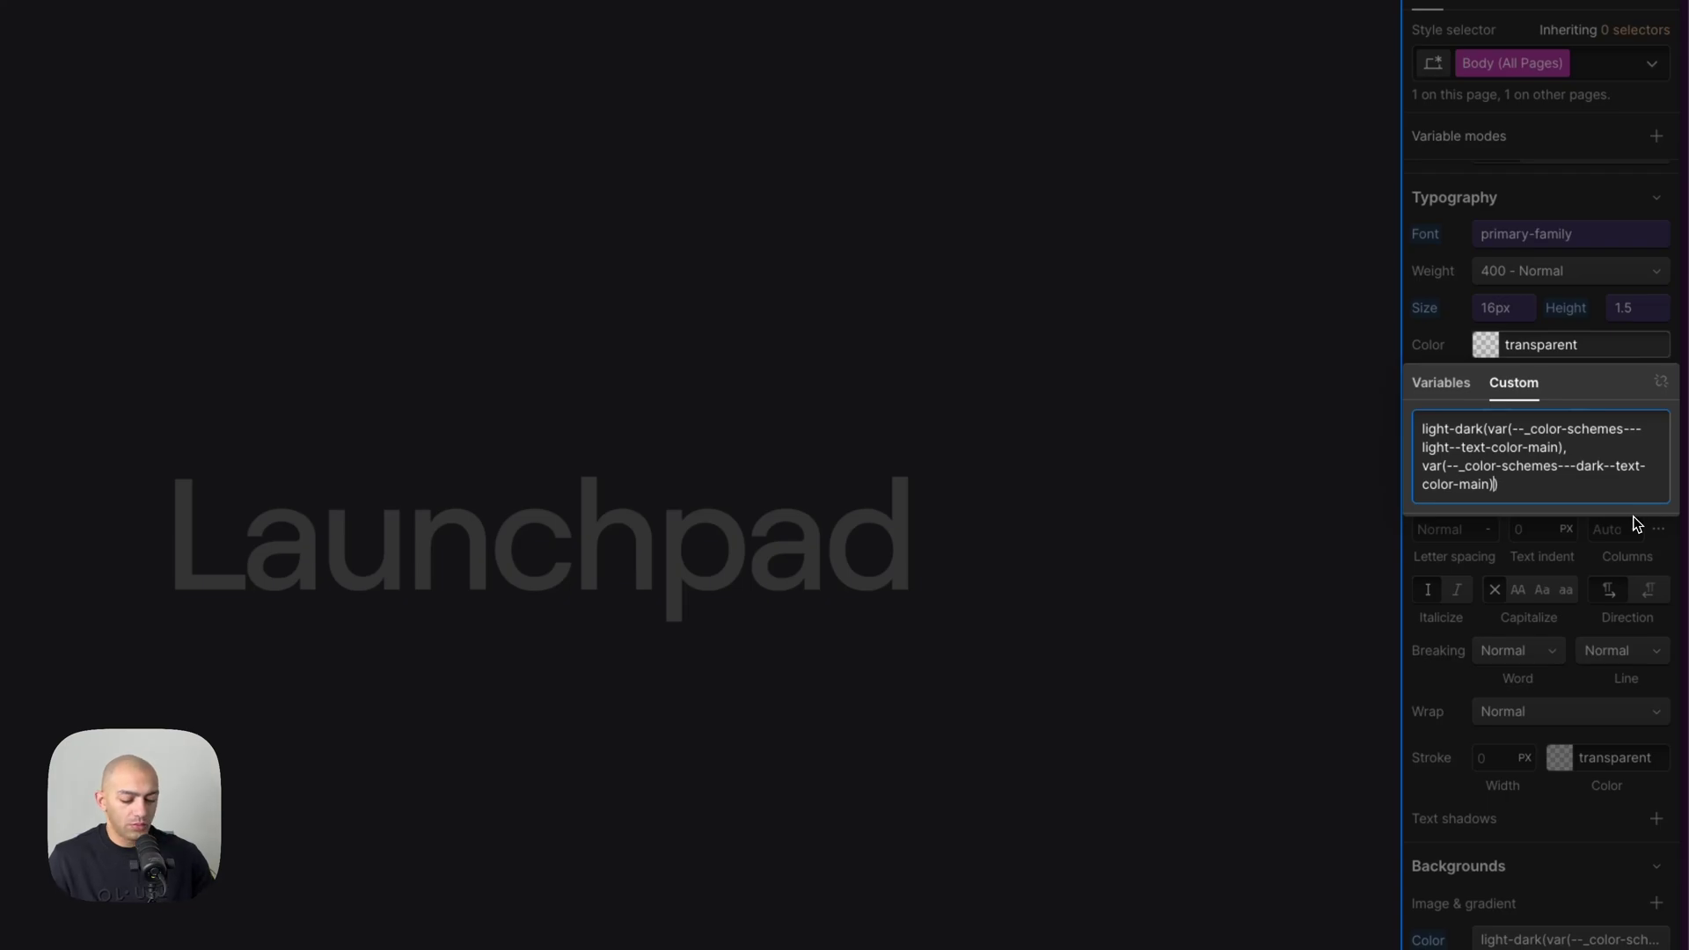
key("Return")
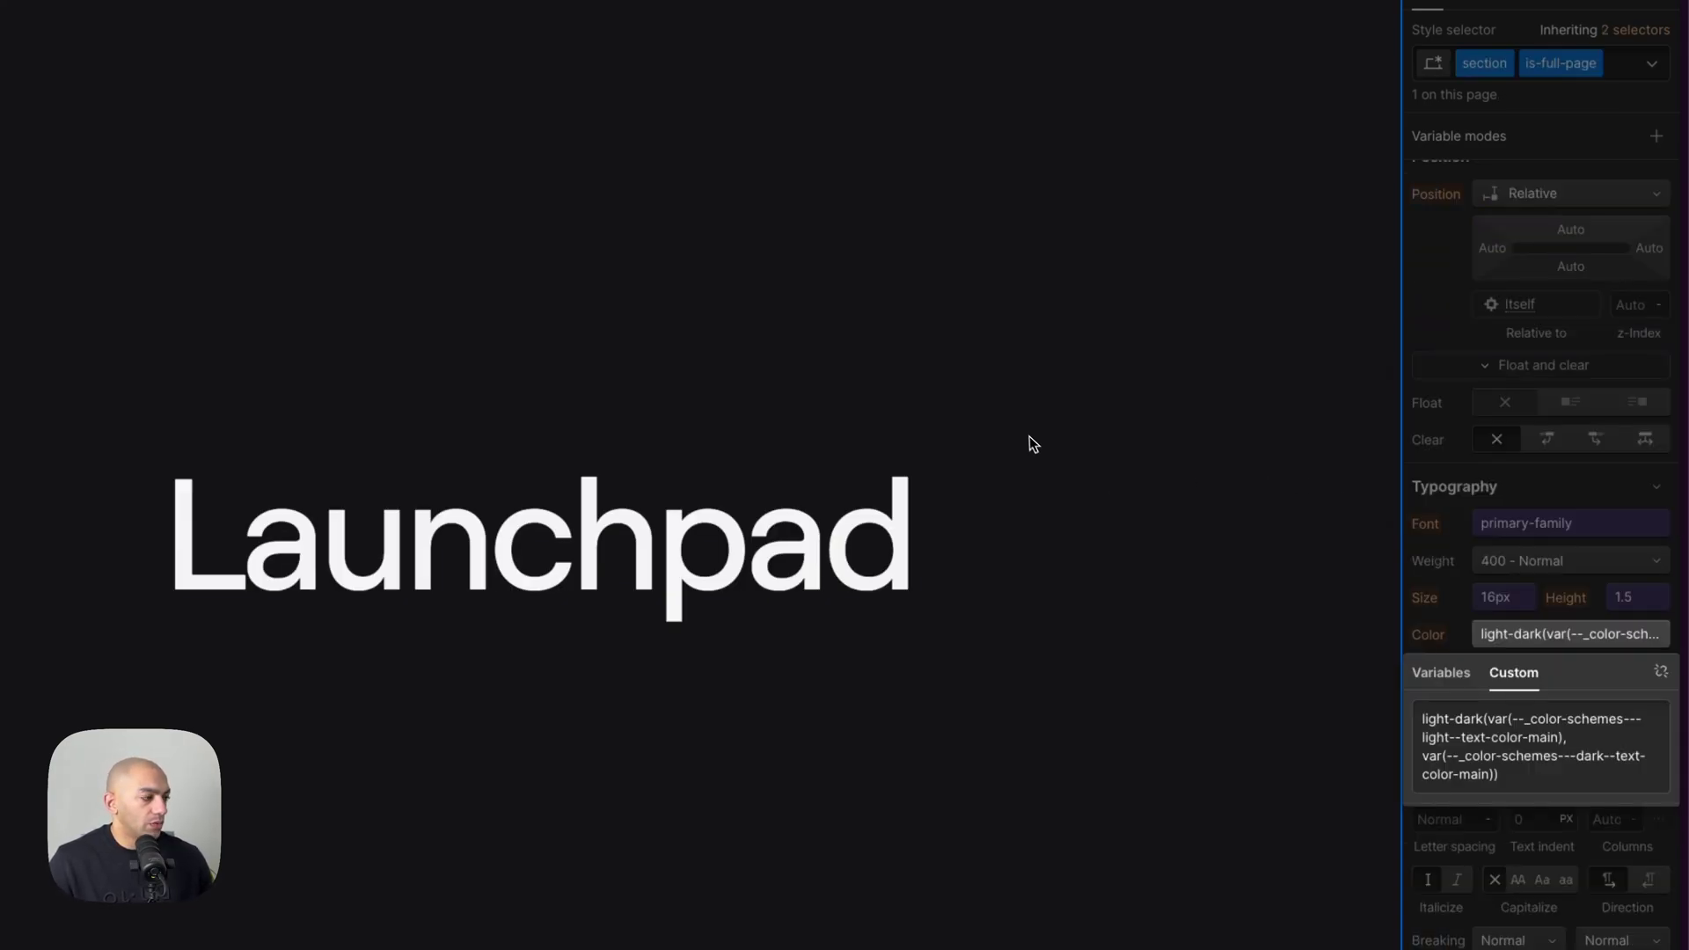
left_click(1162, 440)
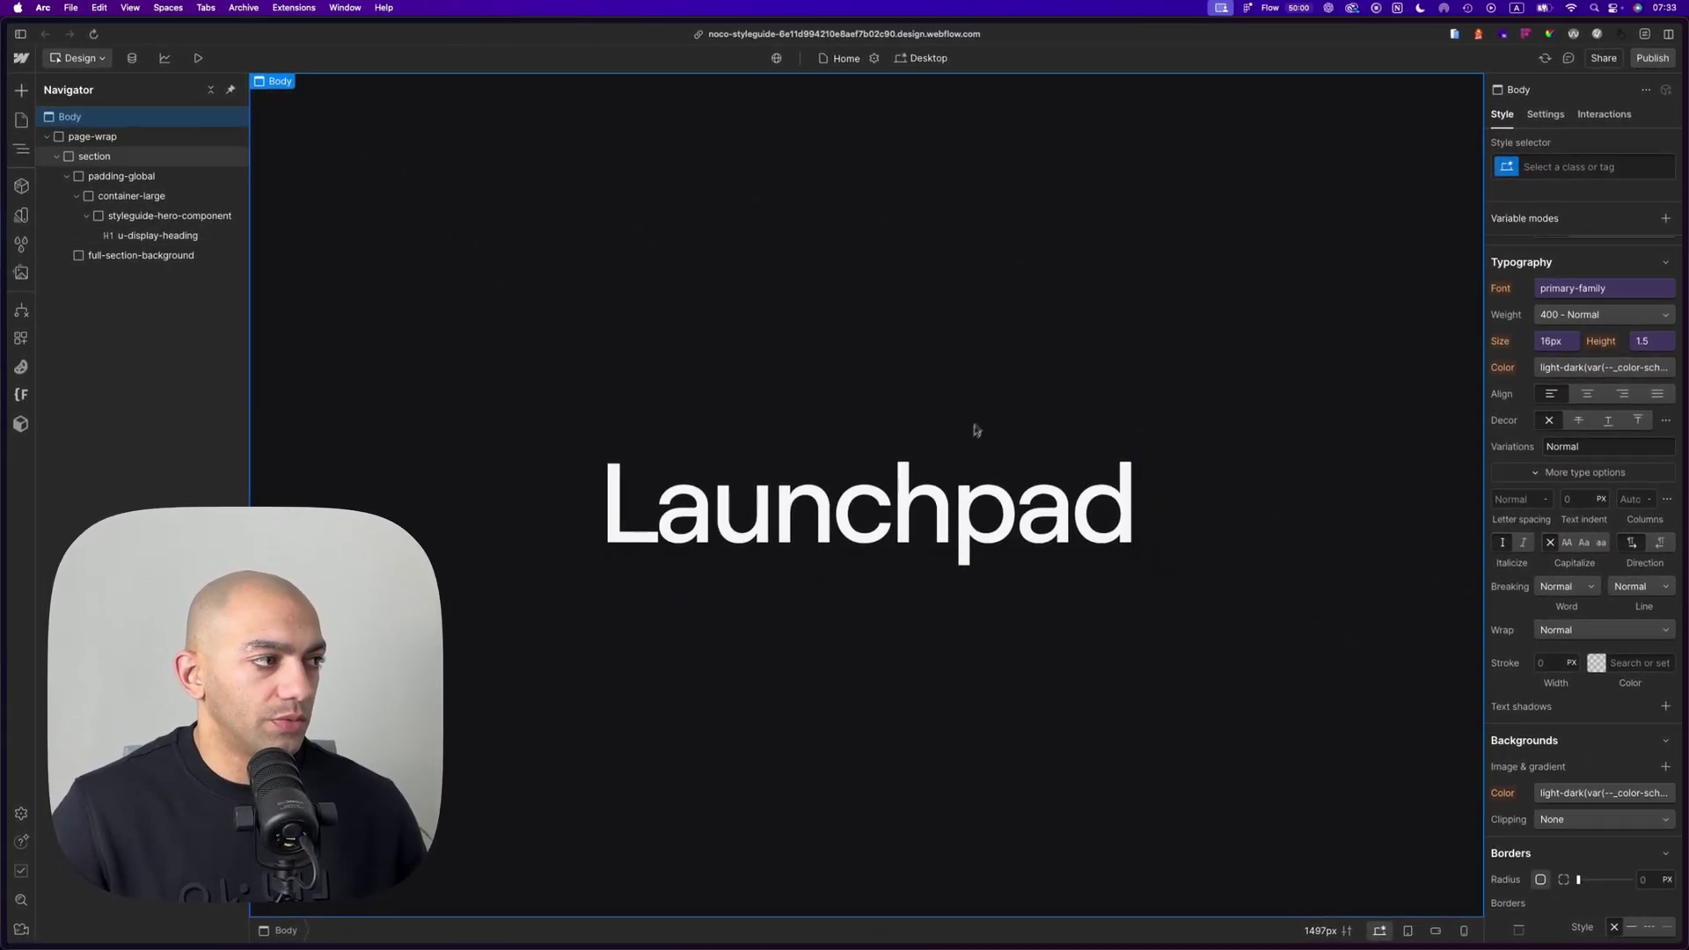
Preview the page in light appearance and select the hero component around the heading.
left_click(98, 7)
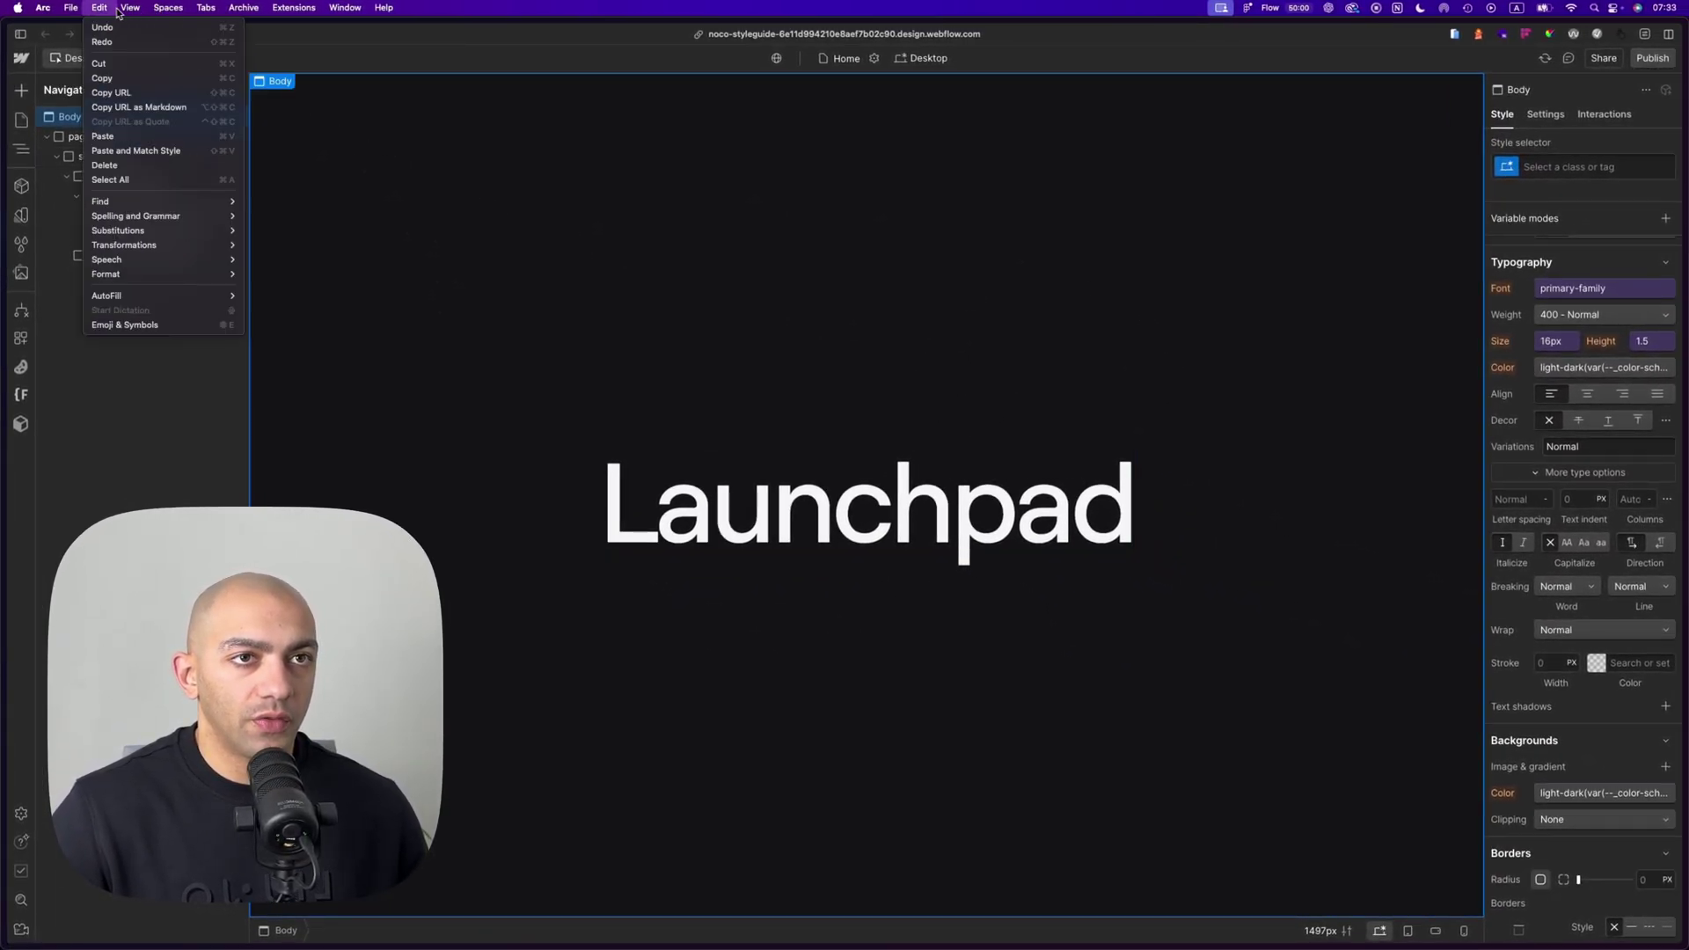
mouse_move(135, 35)
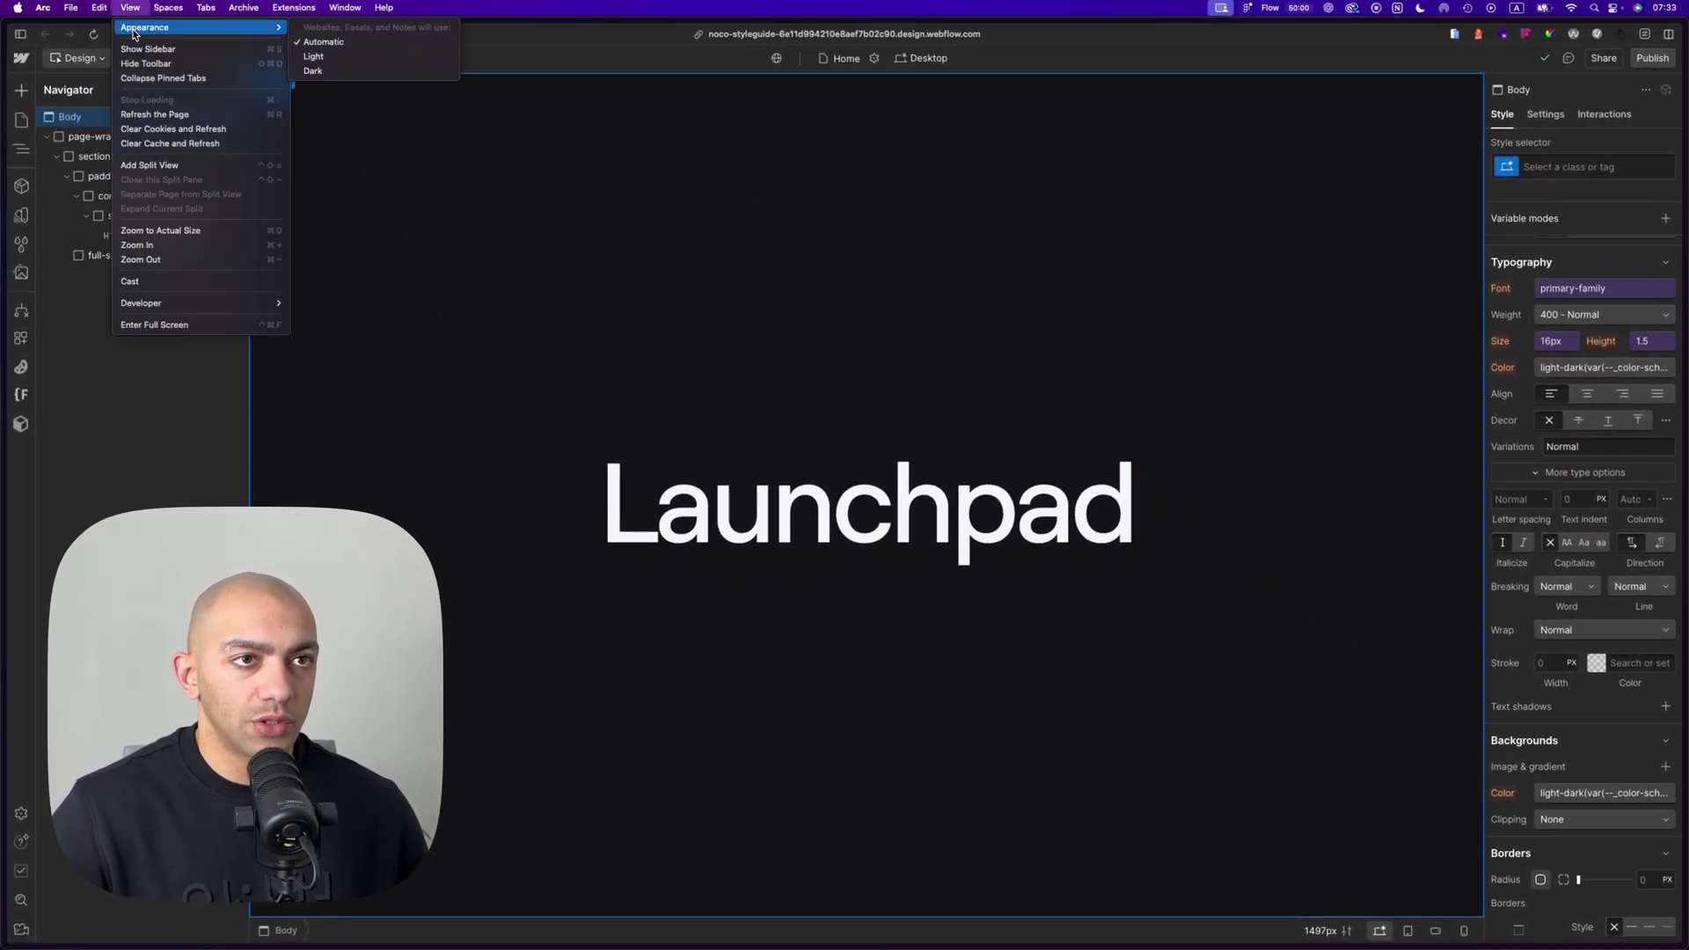
left_click(324, 58)
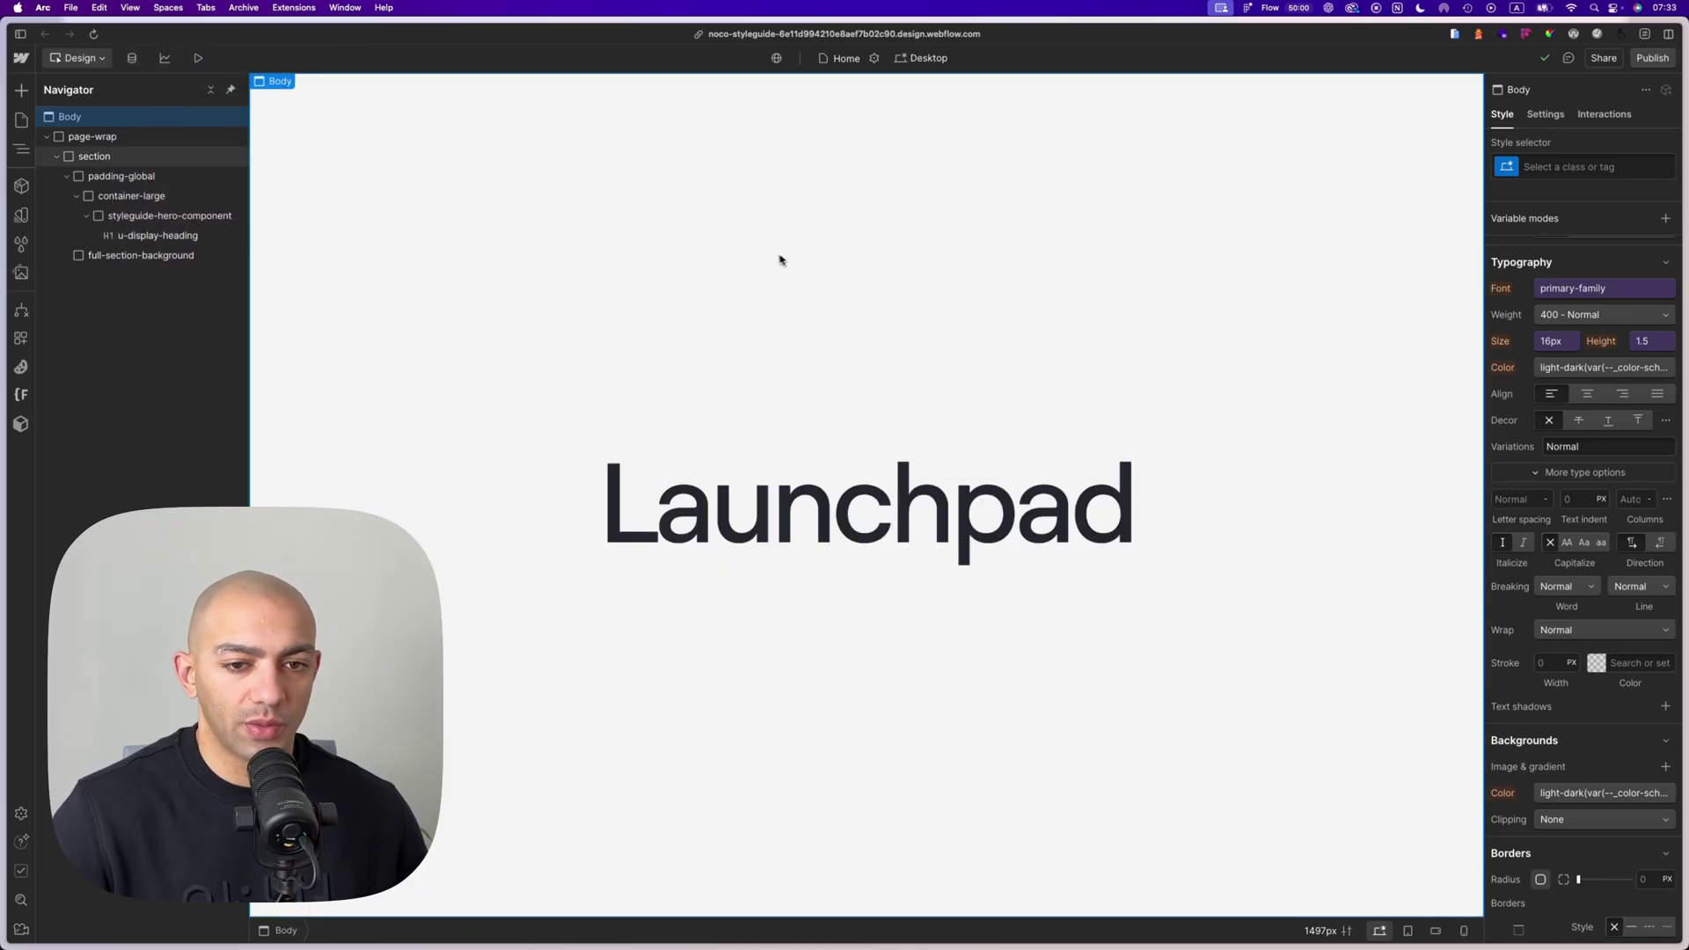
left_click(768, 540)
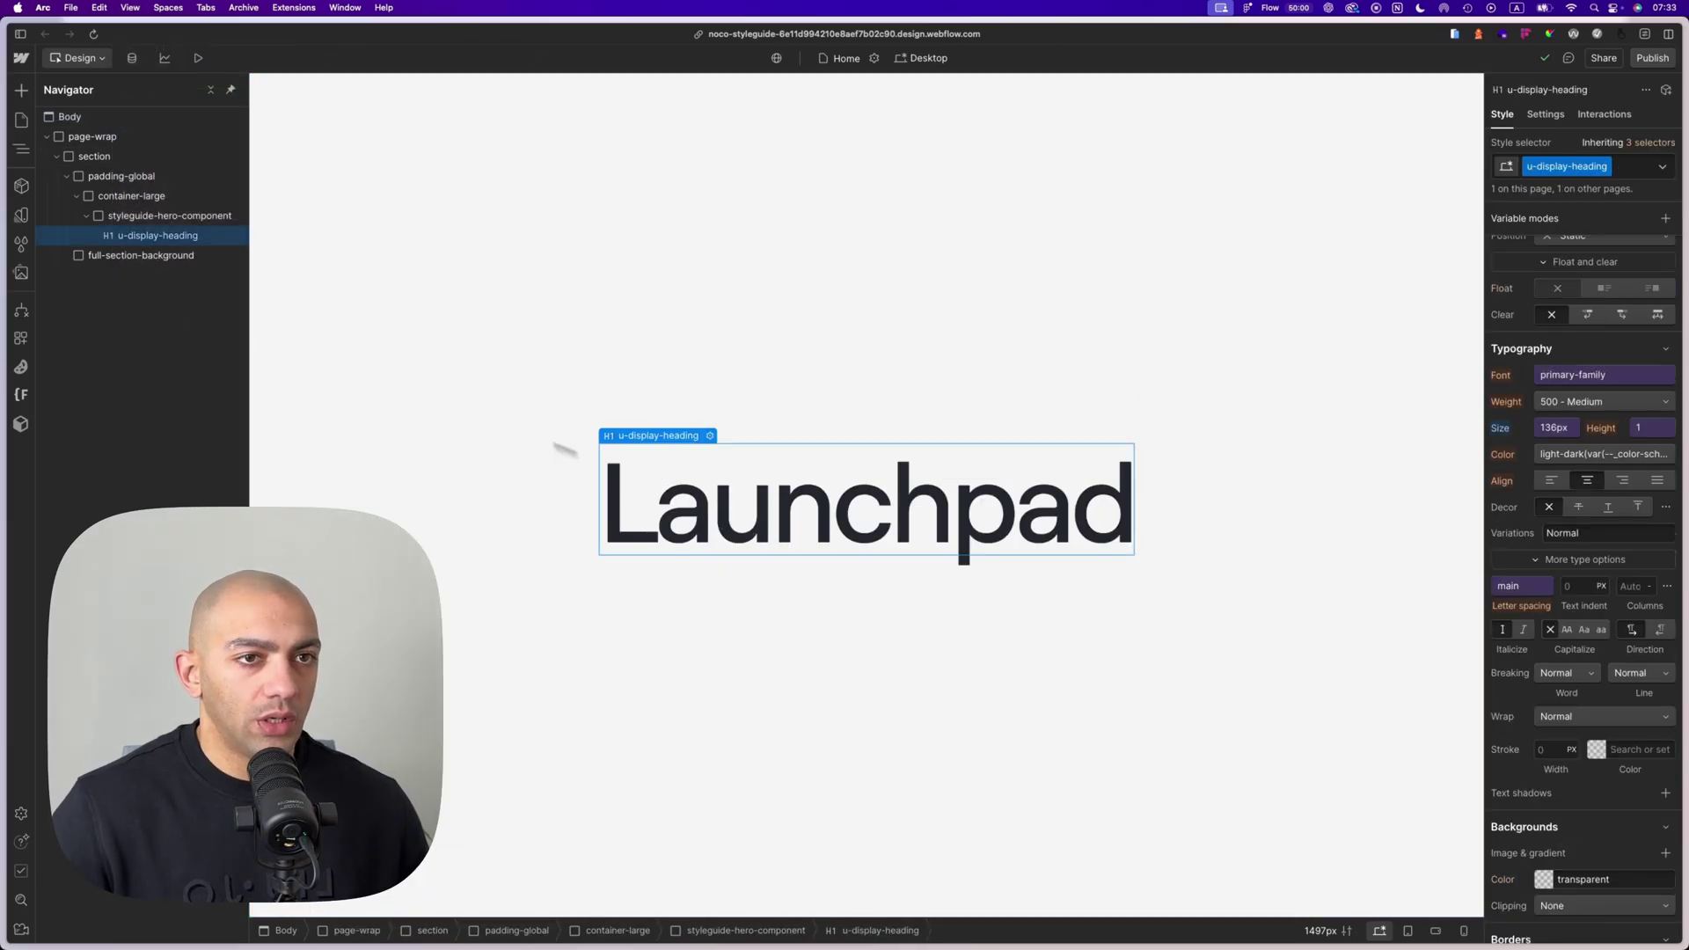
left_click(158, 219)
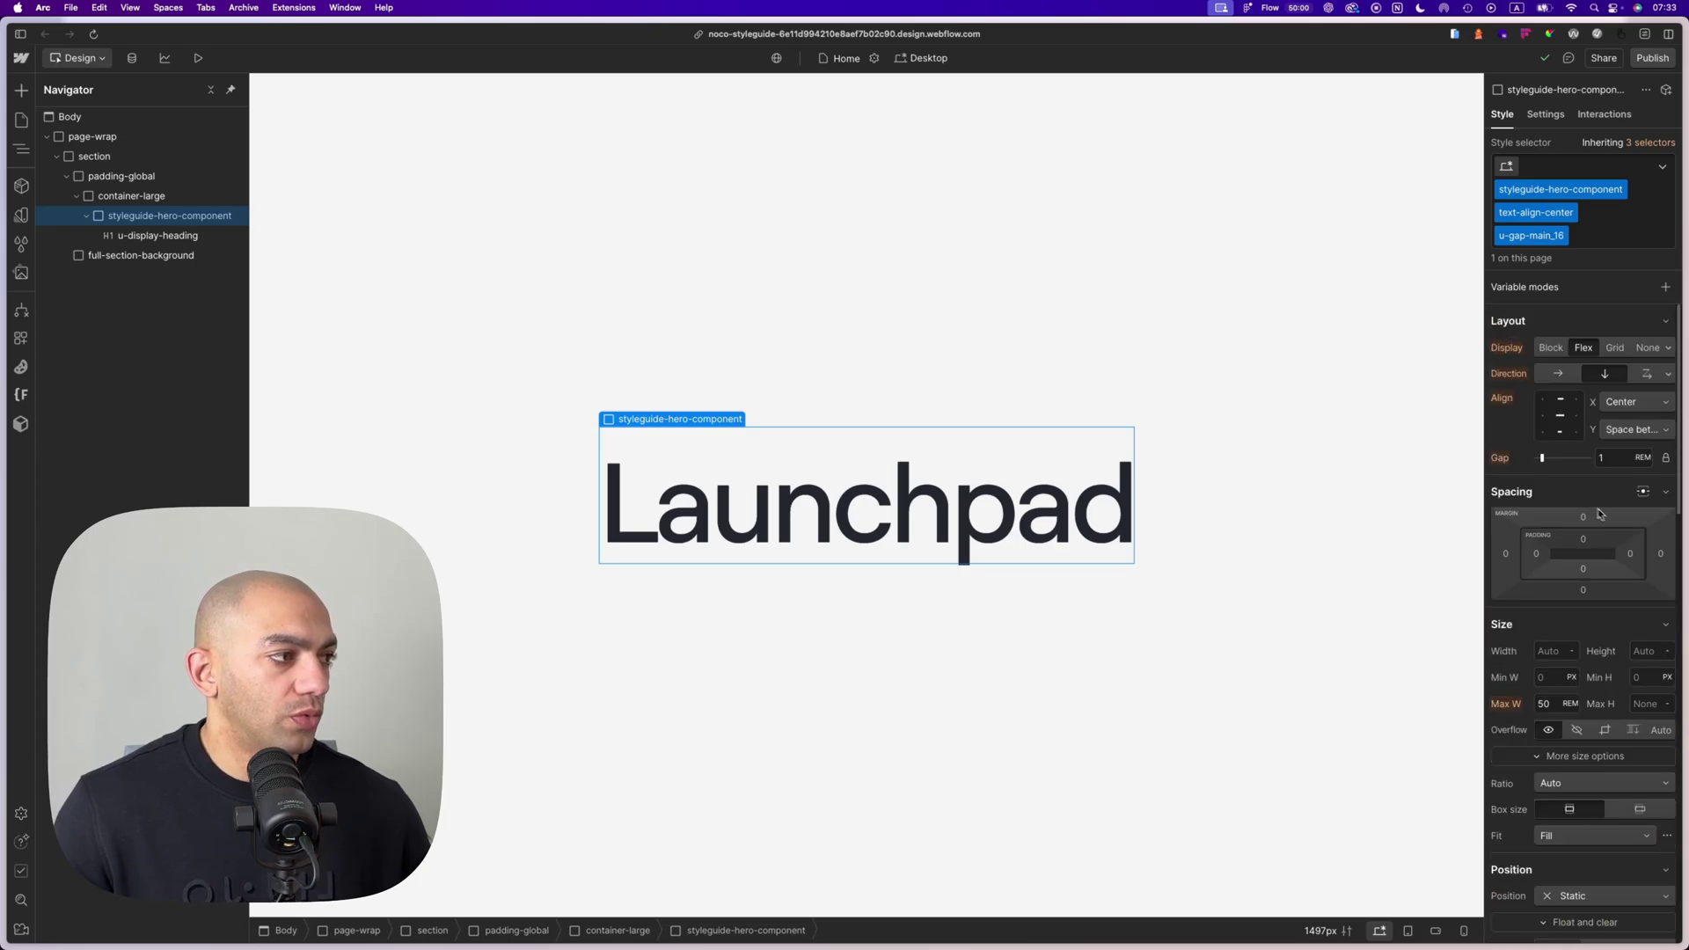
Add a Button beneath the Launchpad heading and give it the existing Button class.
key("a")
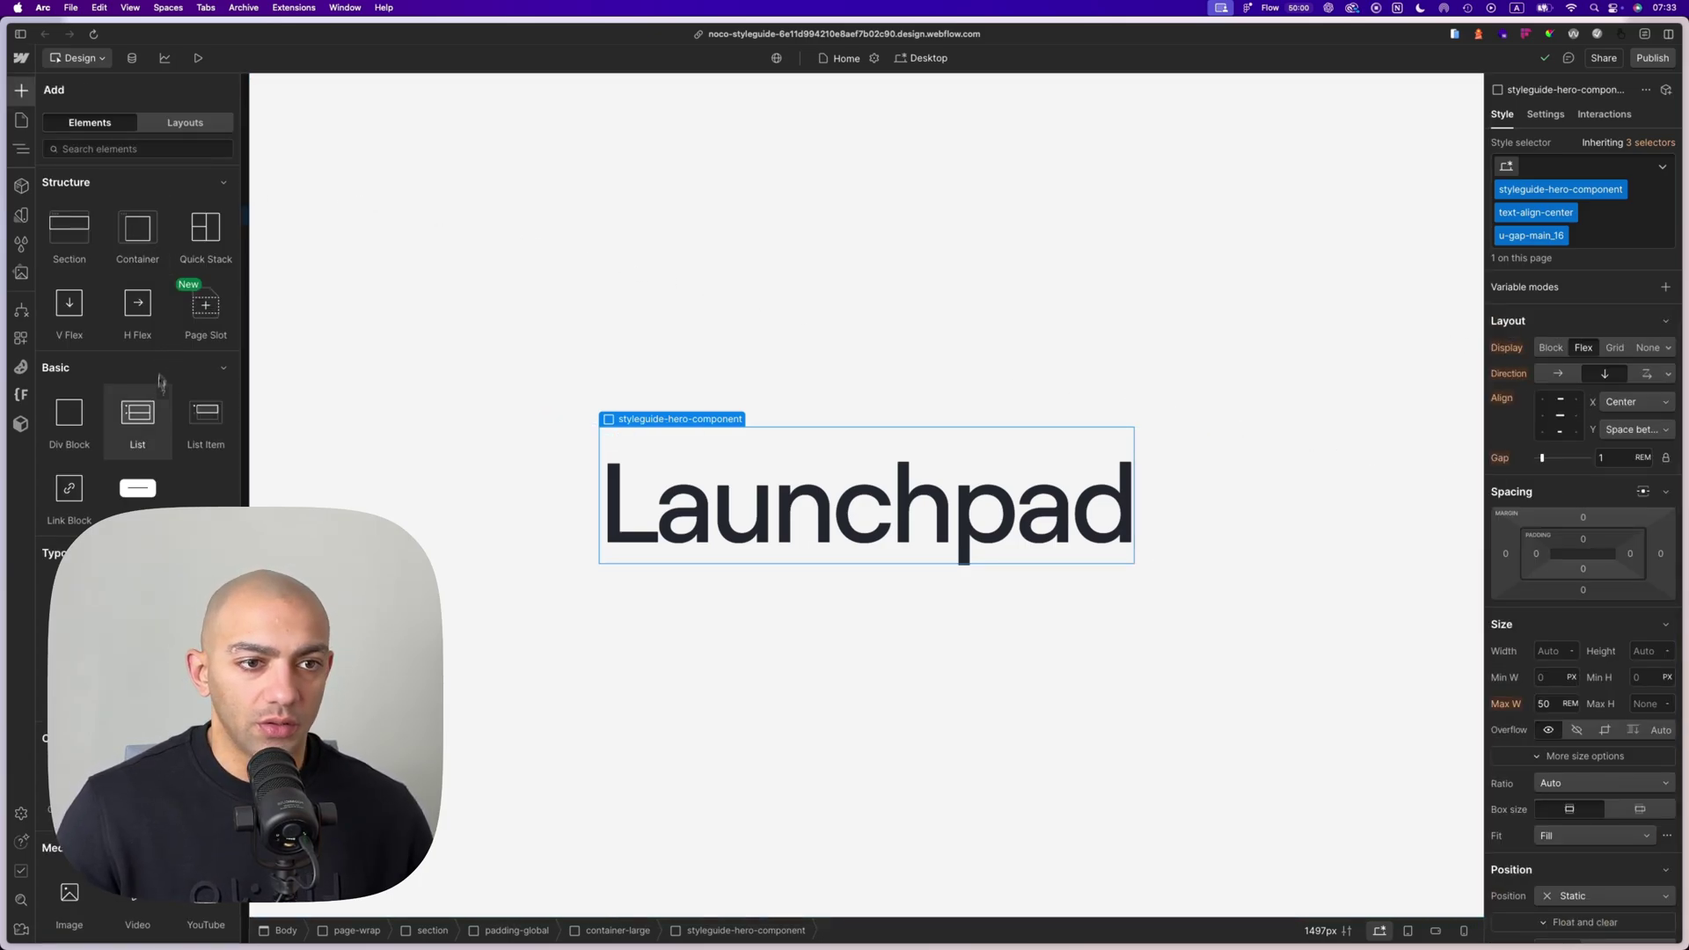
left_click_drag(135, 483, 1180, 500)
left_click(1633, 169)
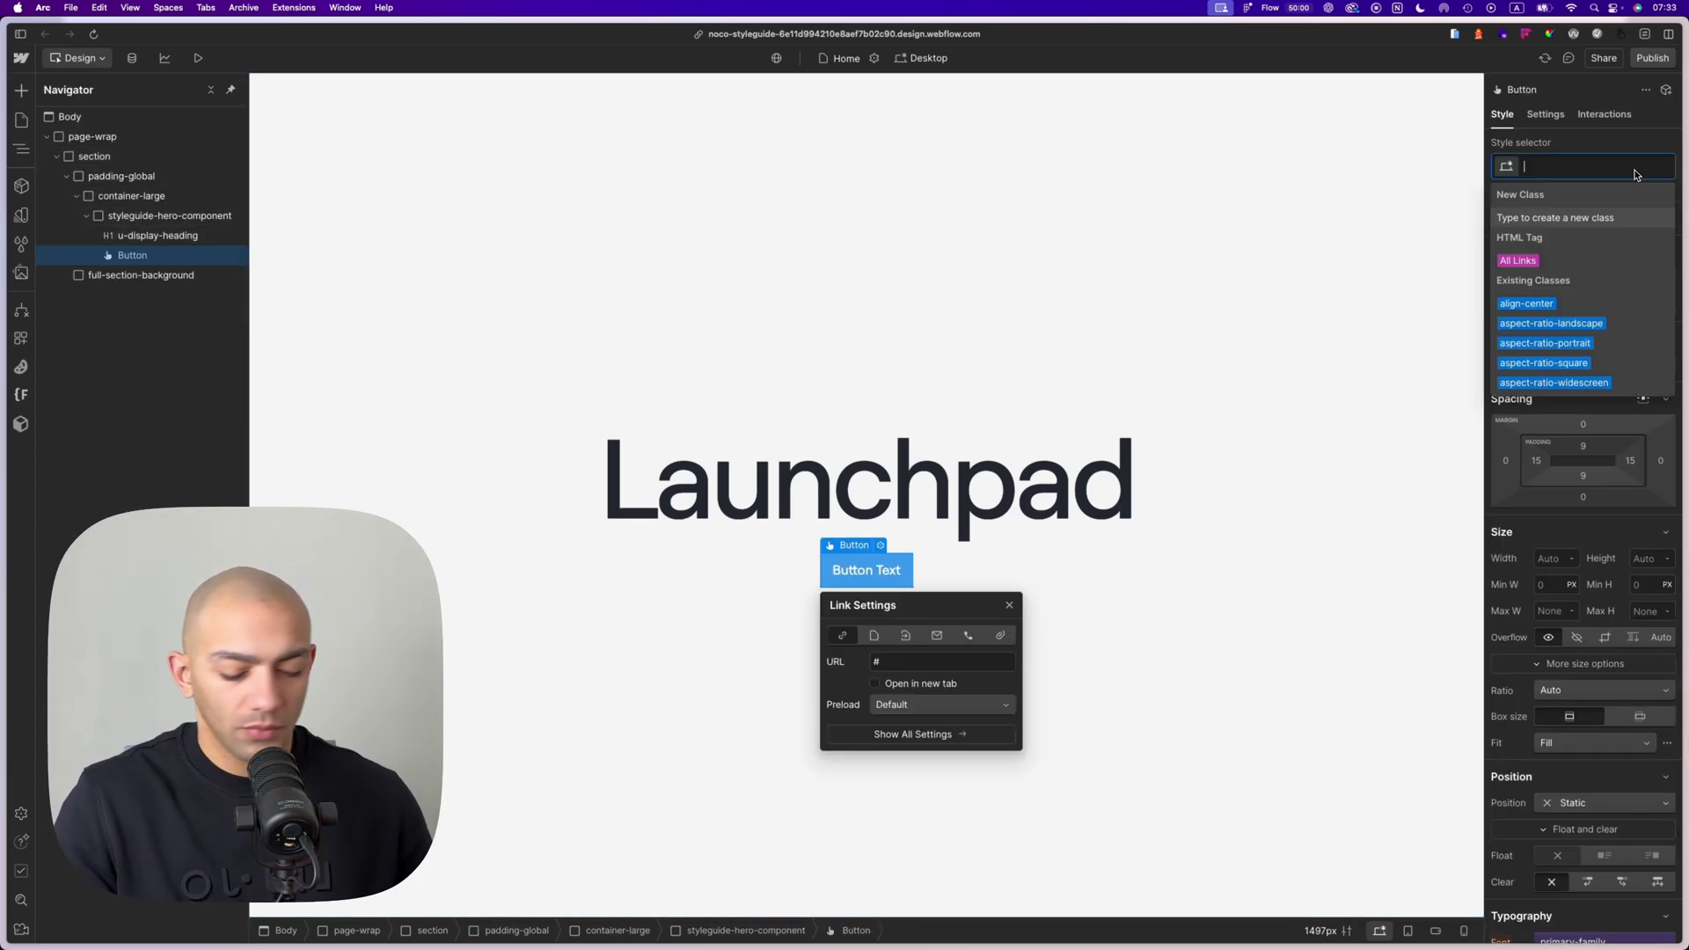
type("button")
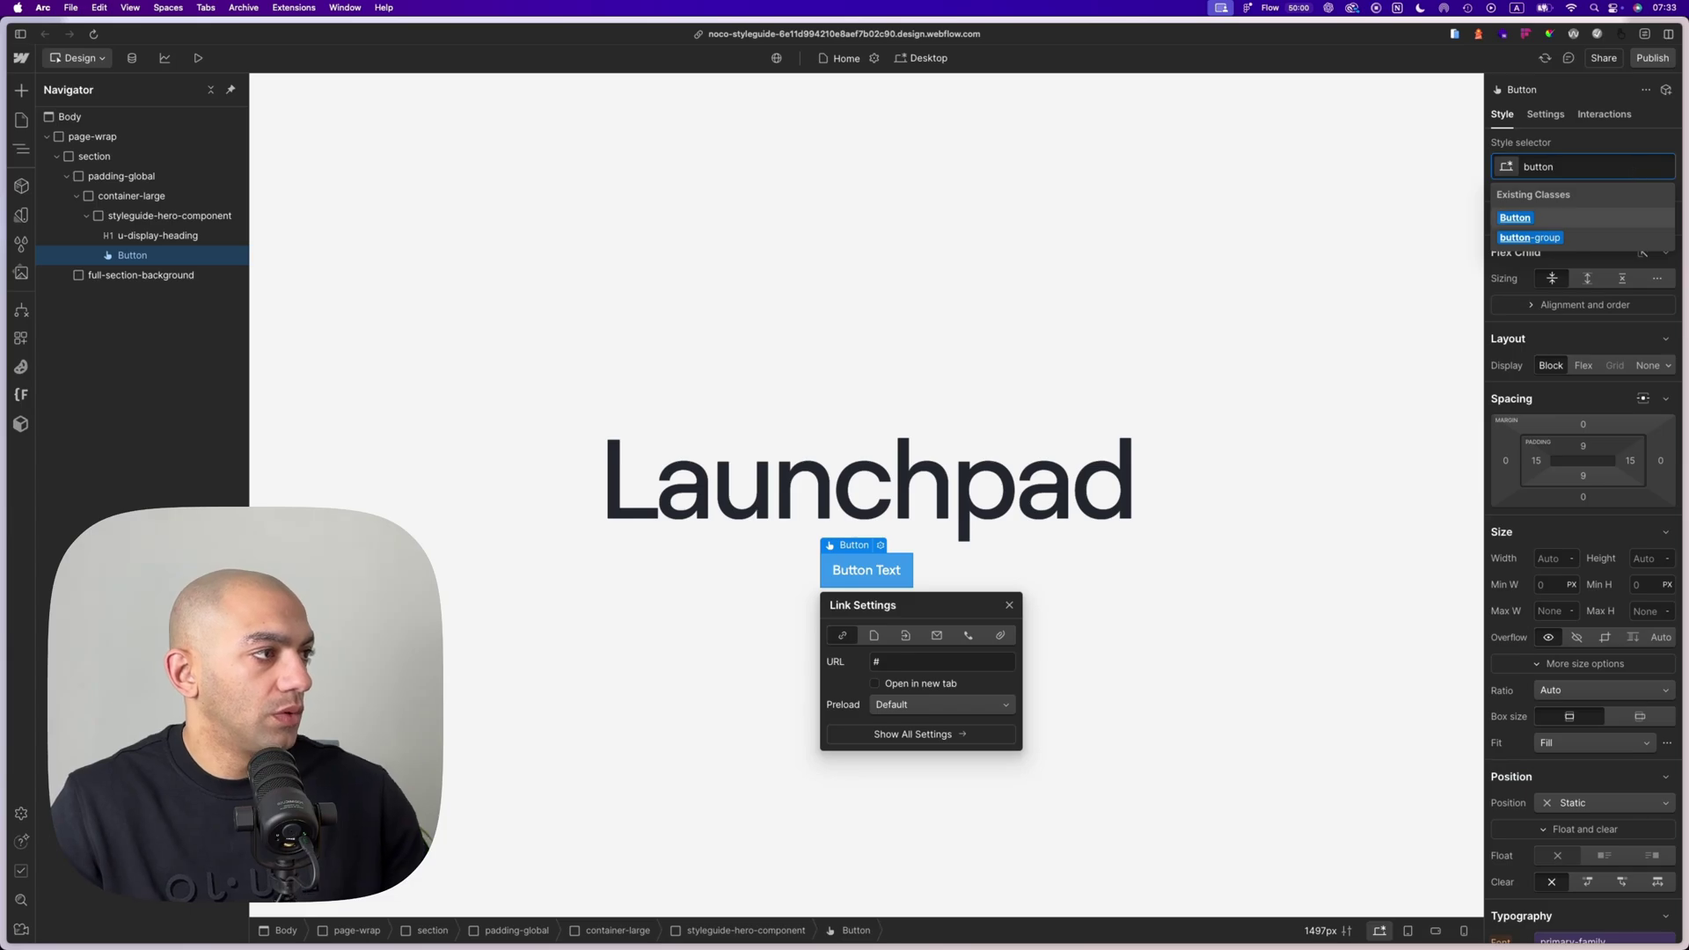
key("Return")
left_click(847, 593)
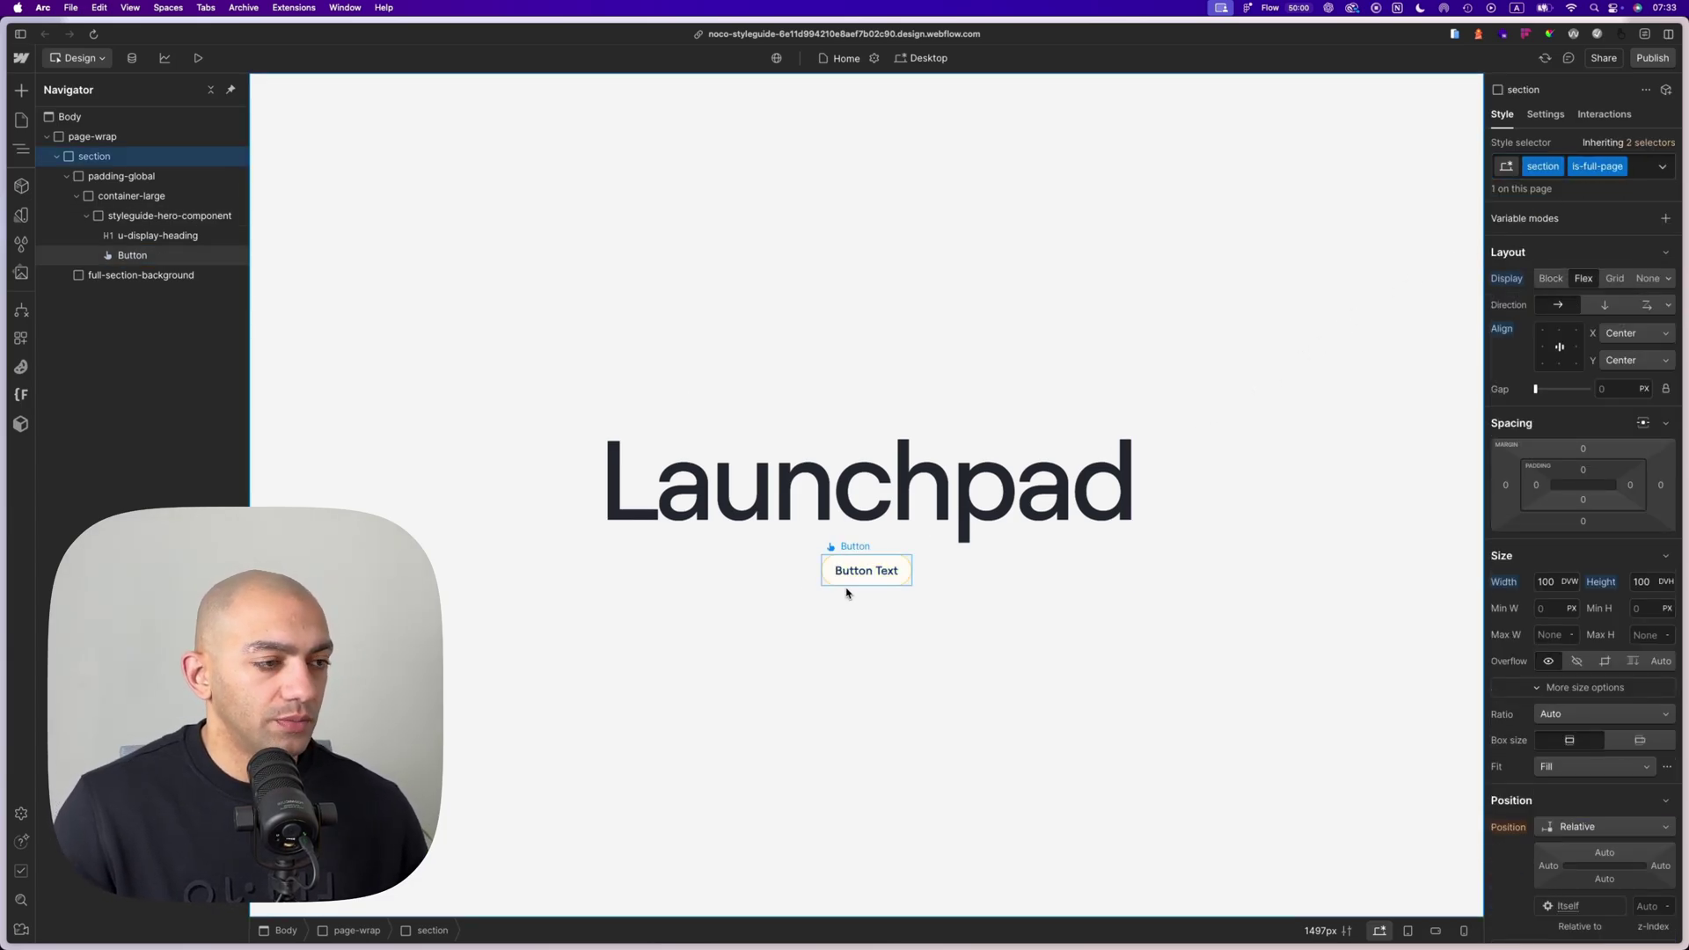
left_click(847, 582)
left_click(813, 587)
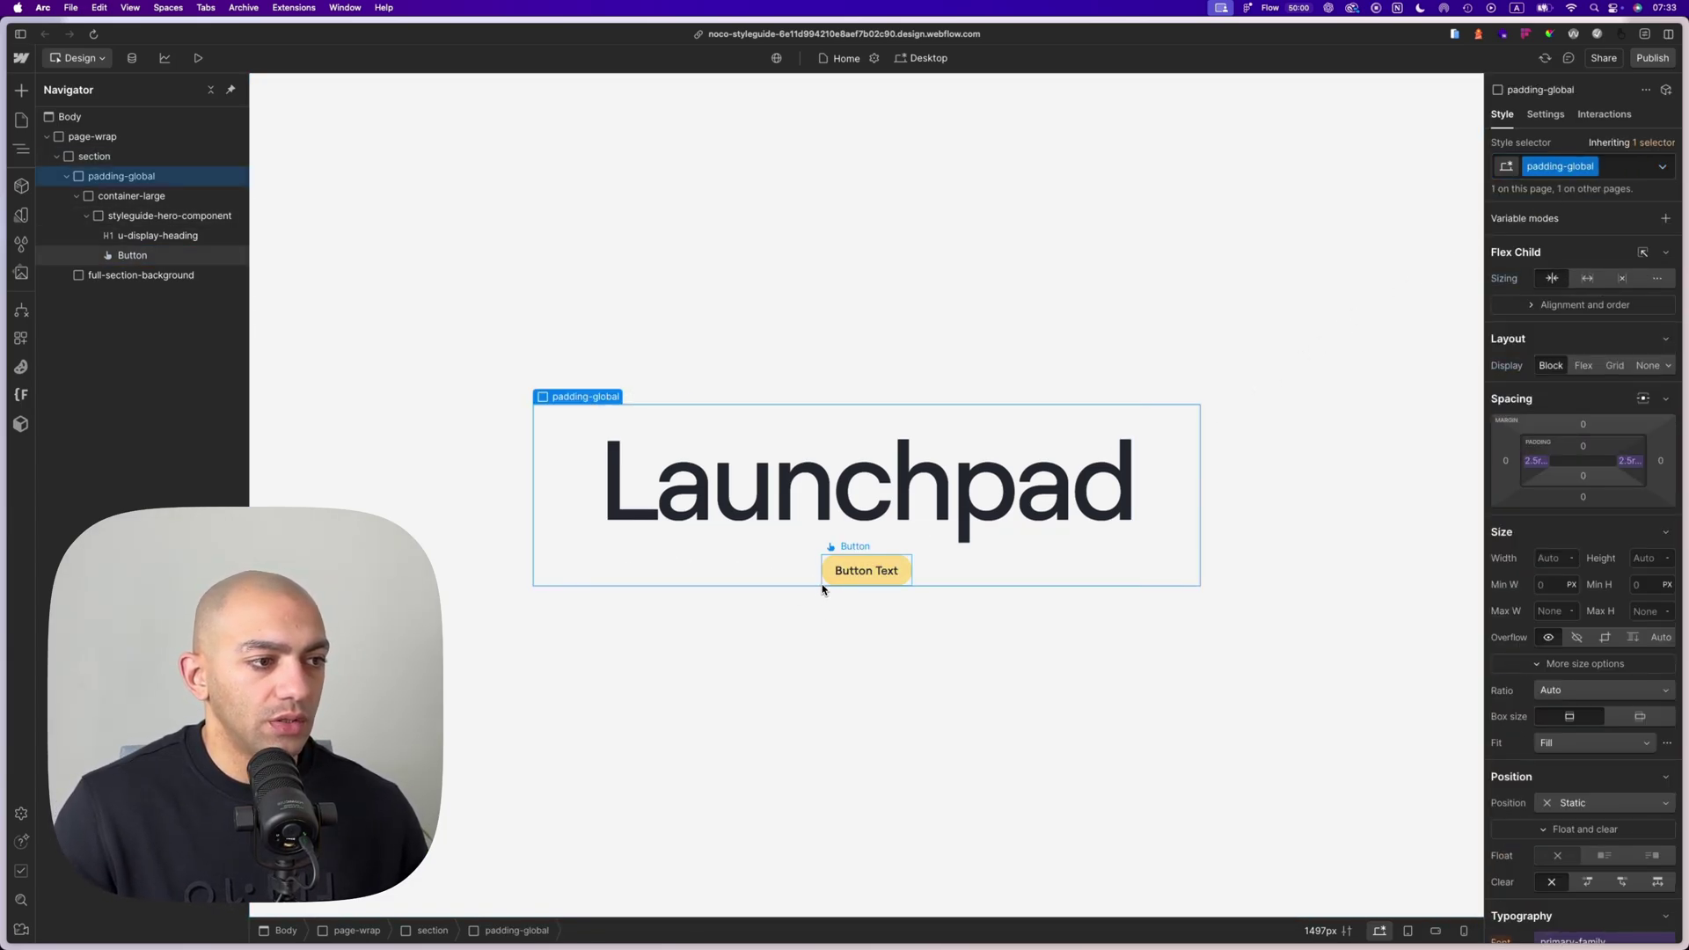
left_click(531, 321)
Switch Arc's appearance to Dark and select the green Button on the canvas.
left_click(130, 7)
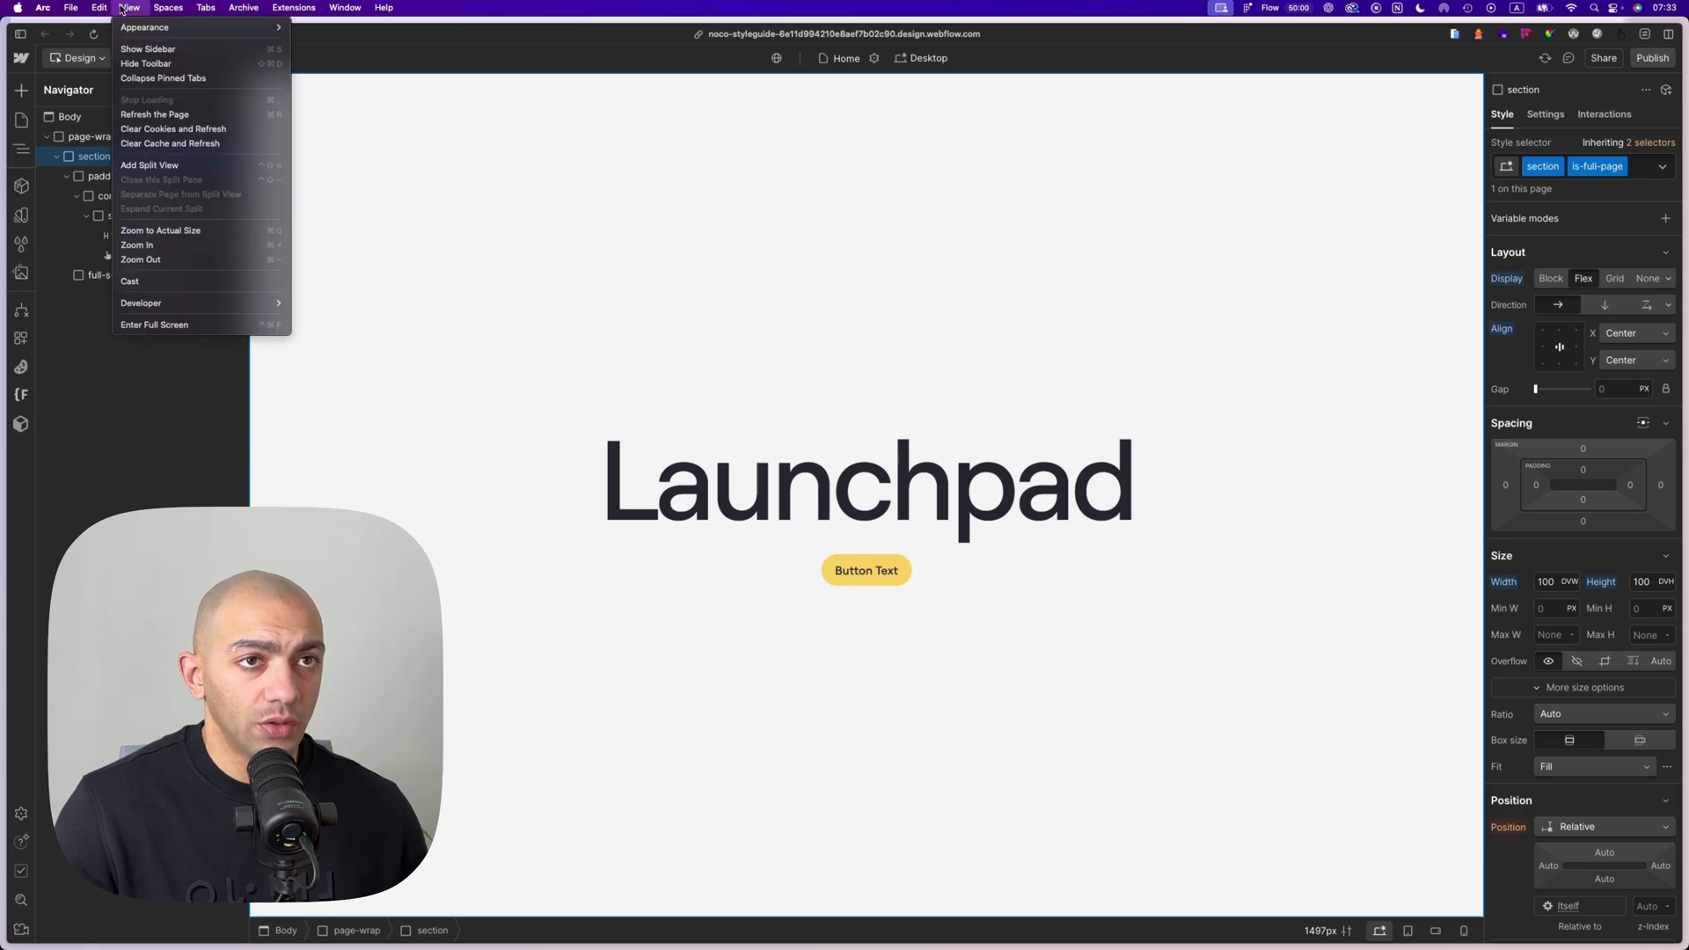
mouse_move(144, 27)
left_click(313, 70)
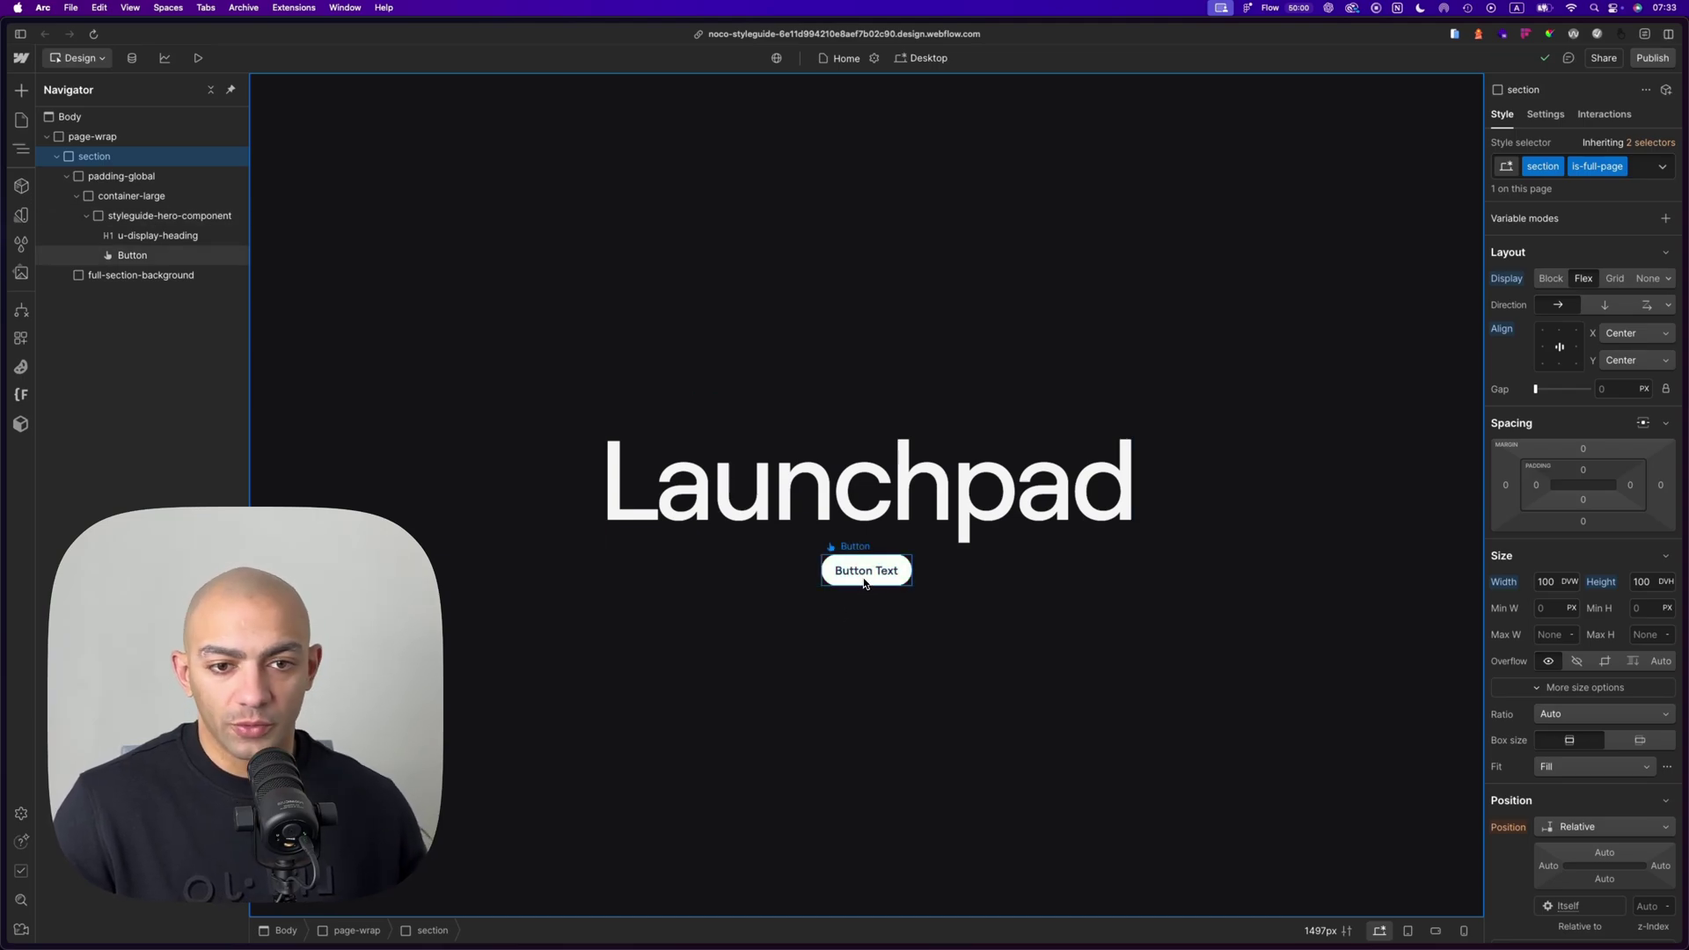
left_click(865, 582)
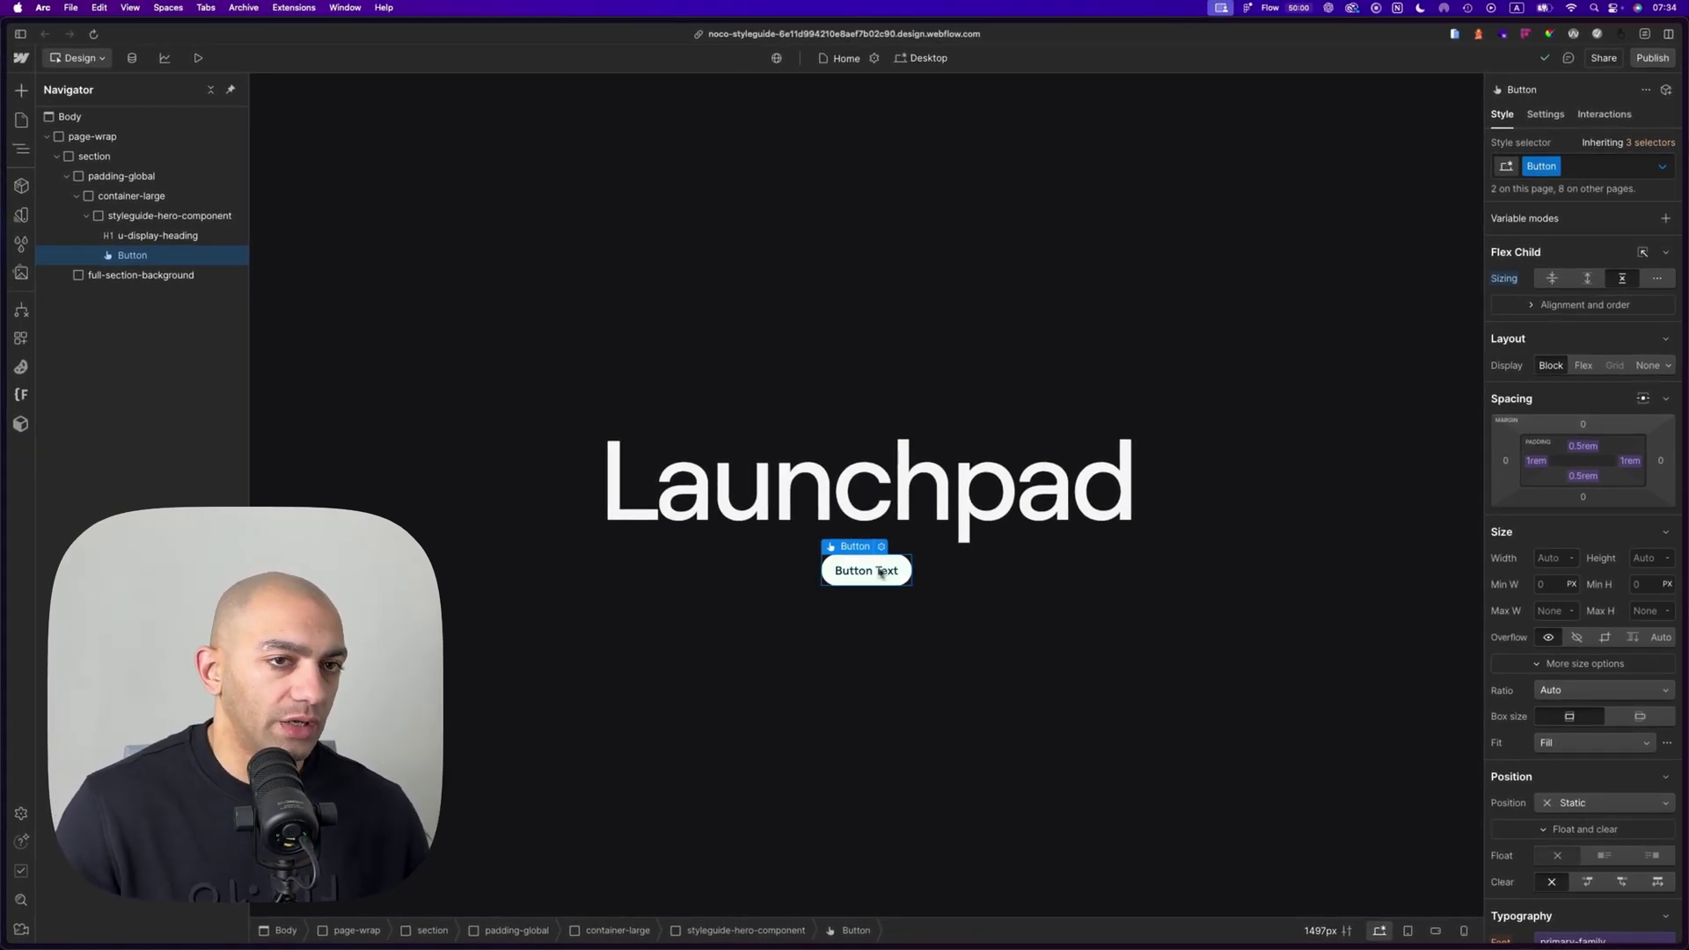
Wrap the Button in a new Div block from its Navigator context menu.
right_click(132, 256)
mouse_move(152, 285)
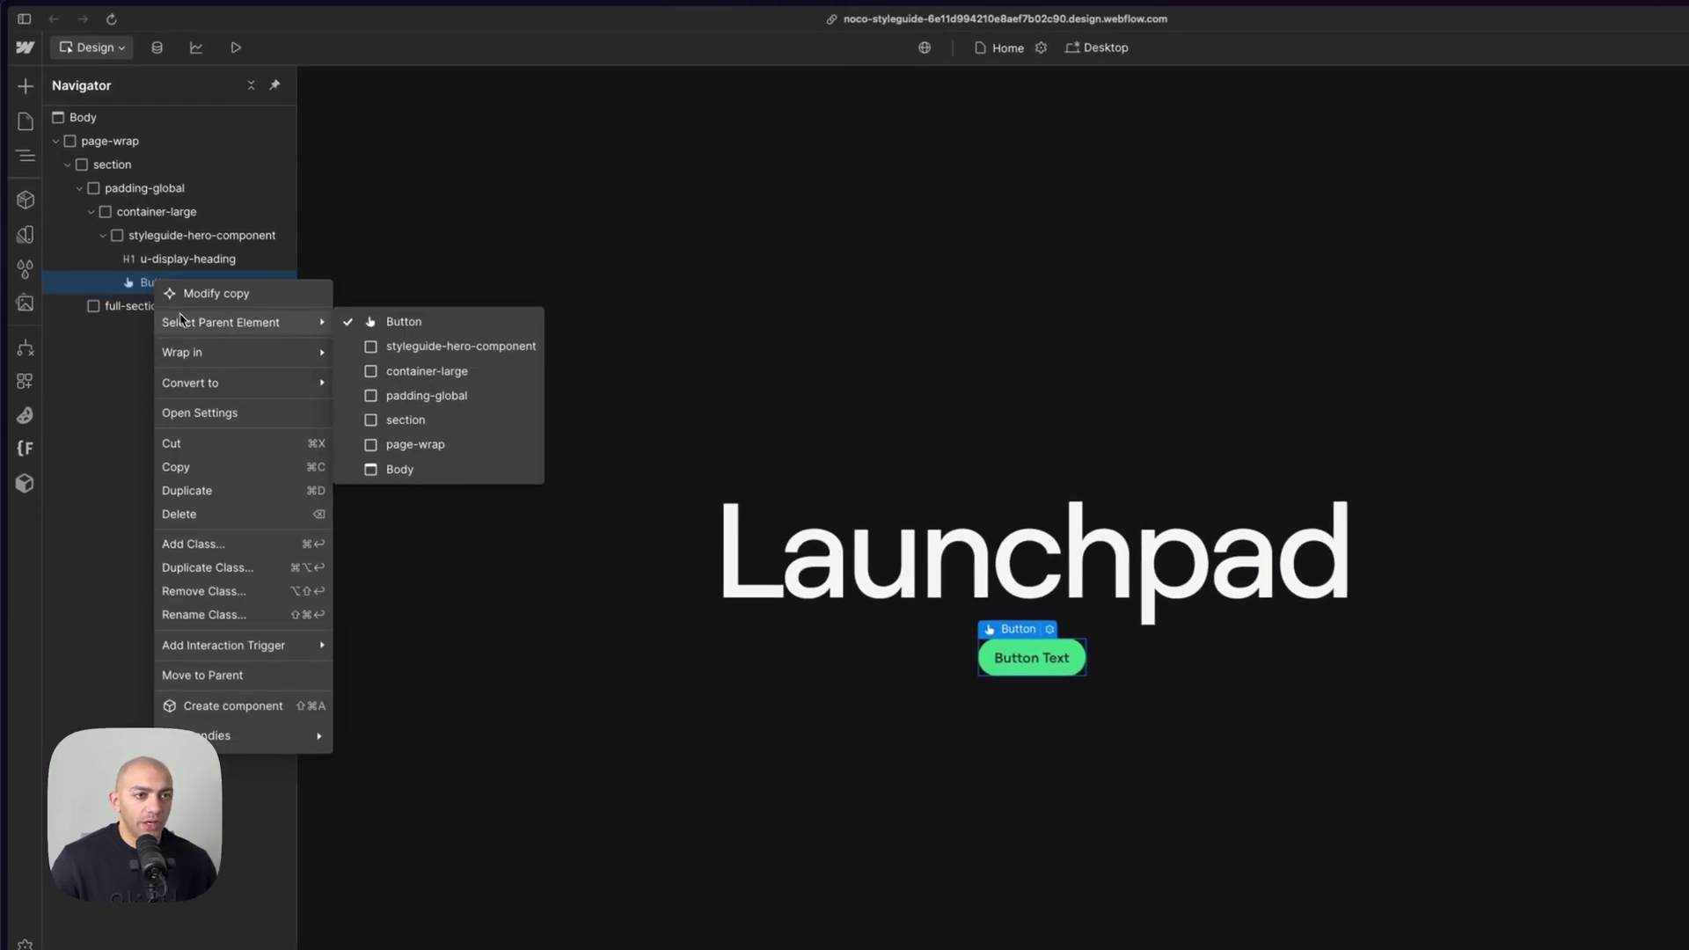
mouse_move(306, 359)
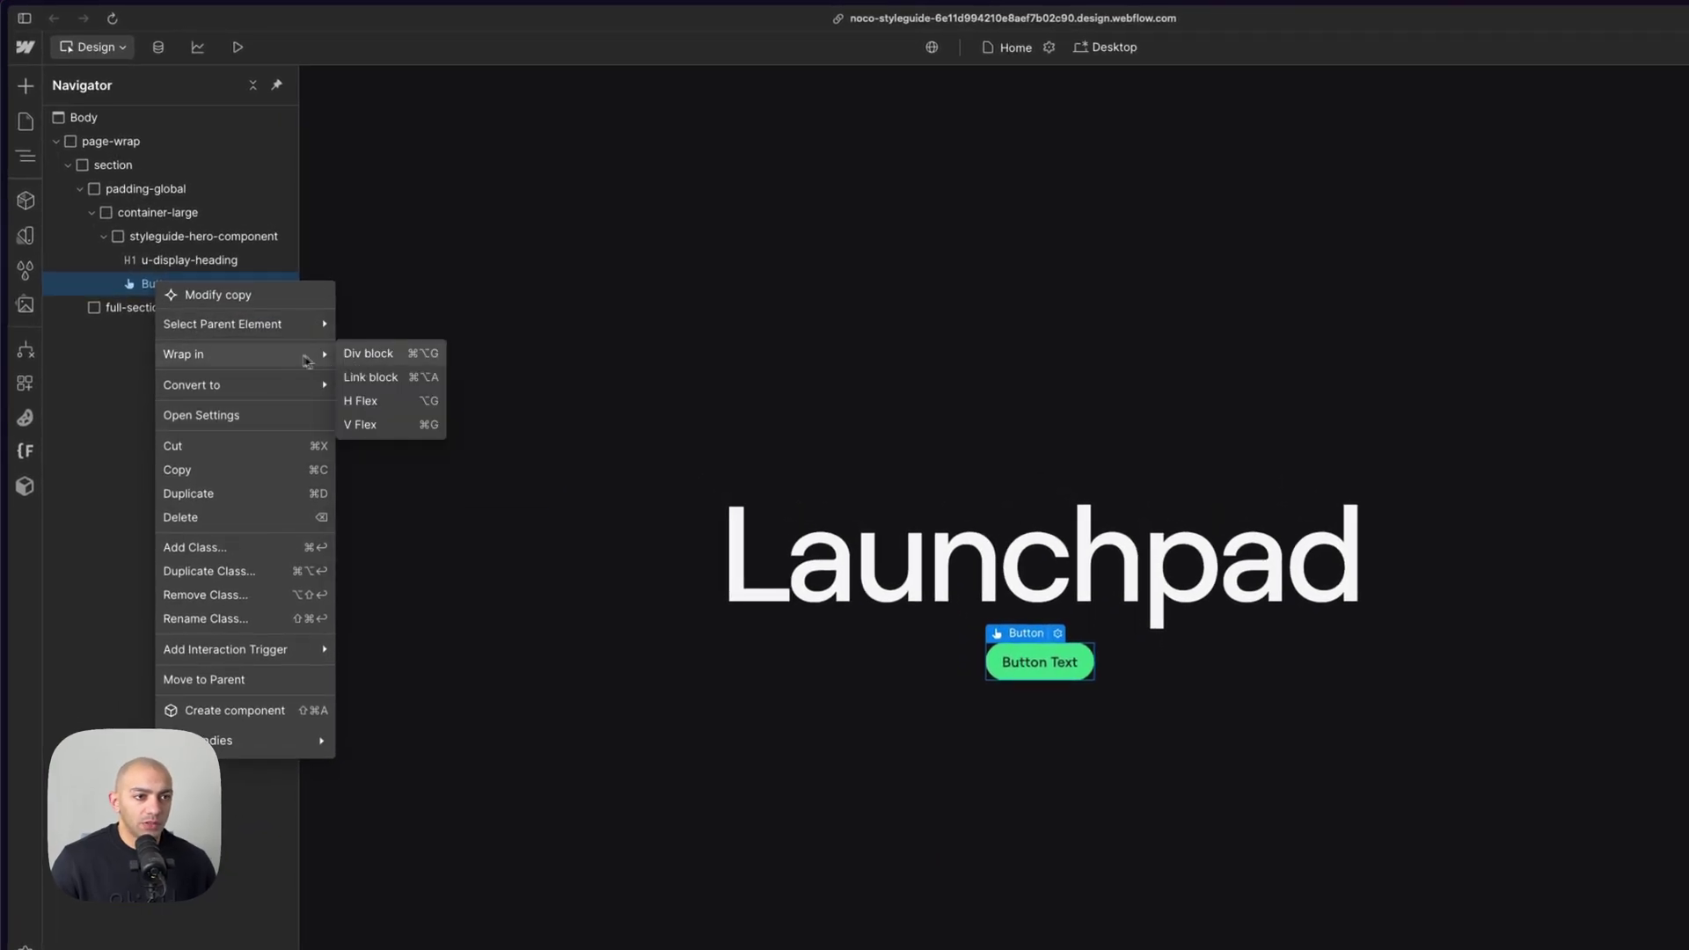
left_click(250, 343)
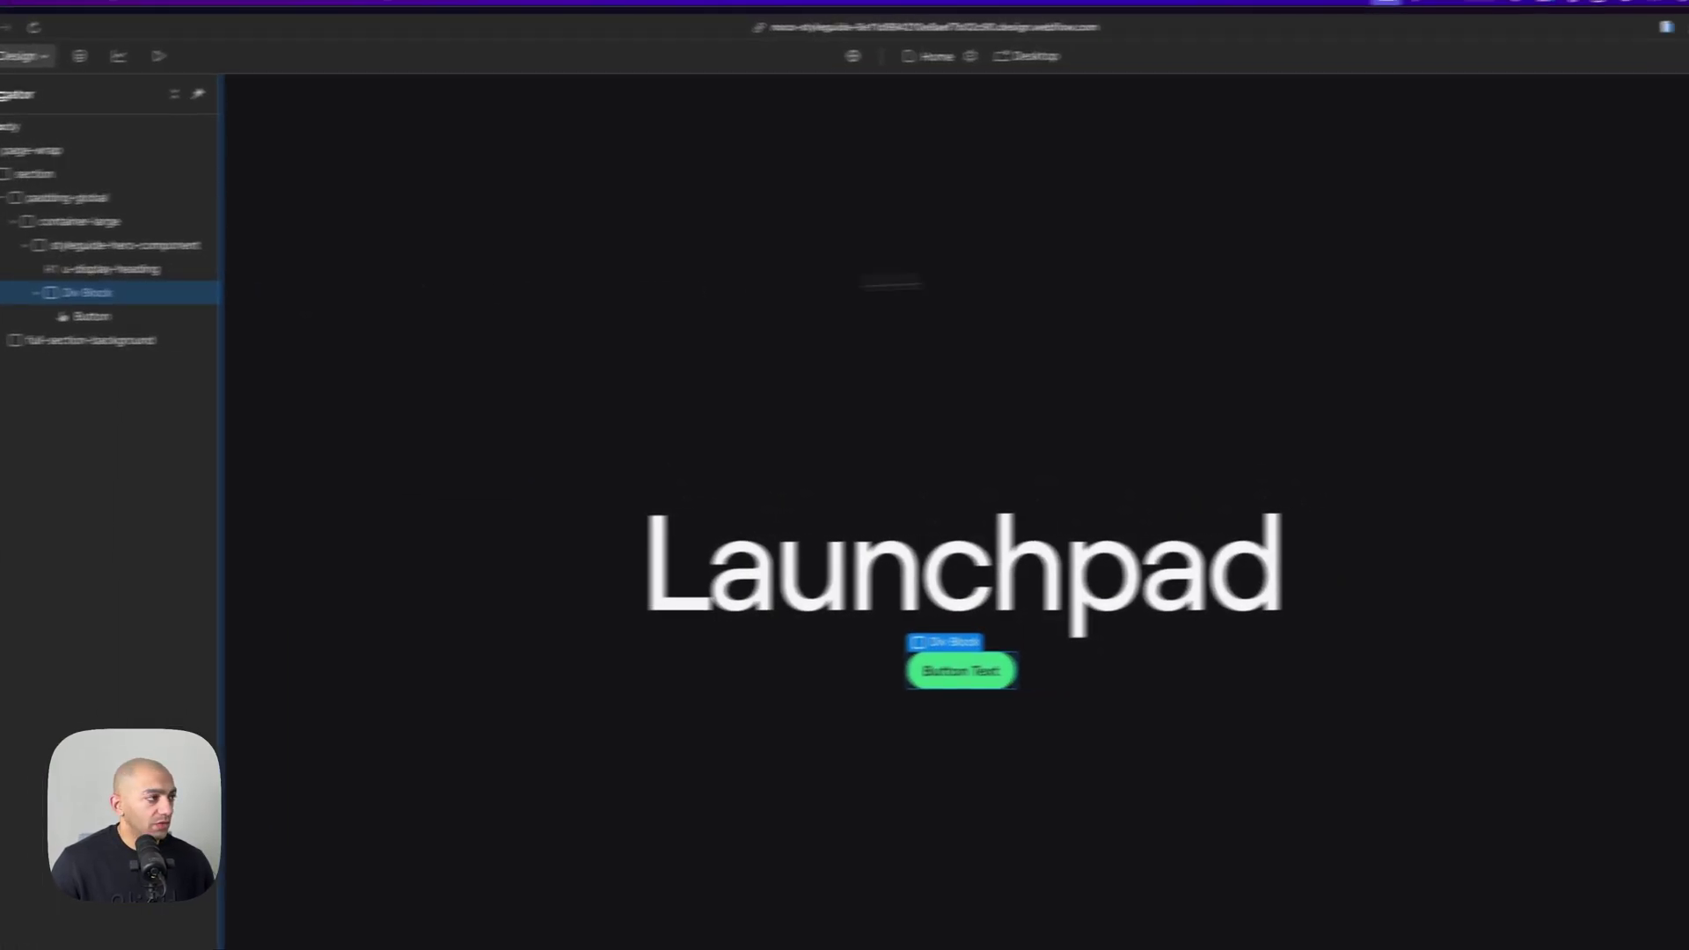
Show the new Div Block's Style panel down to its Custom properties.
key("s")
scroll(1629, 727, "down", 5)
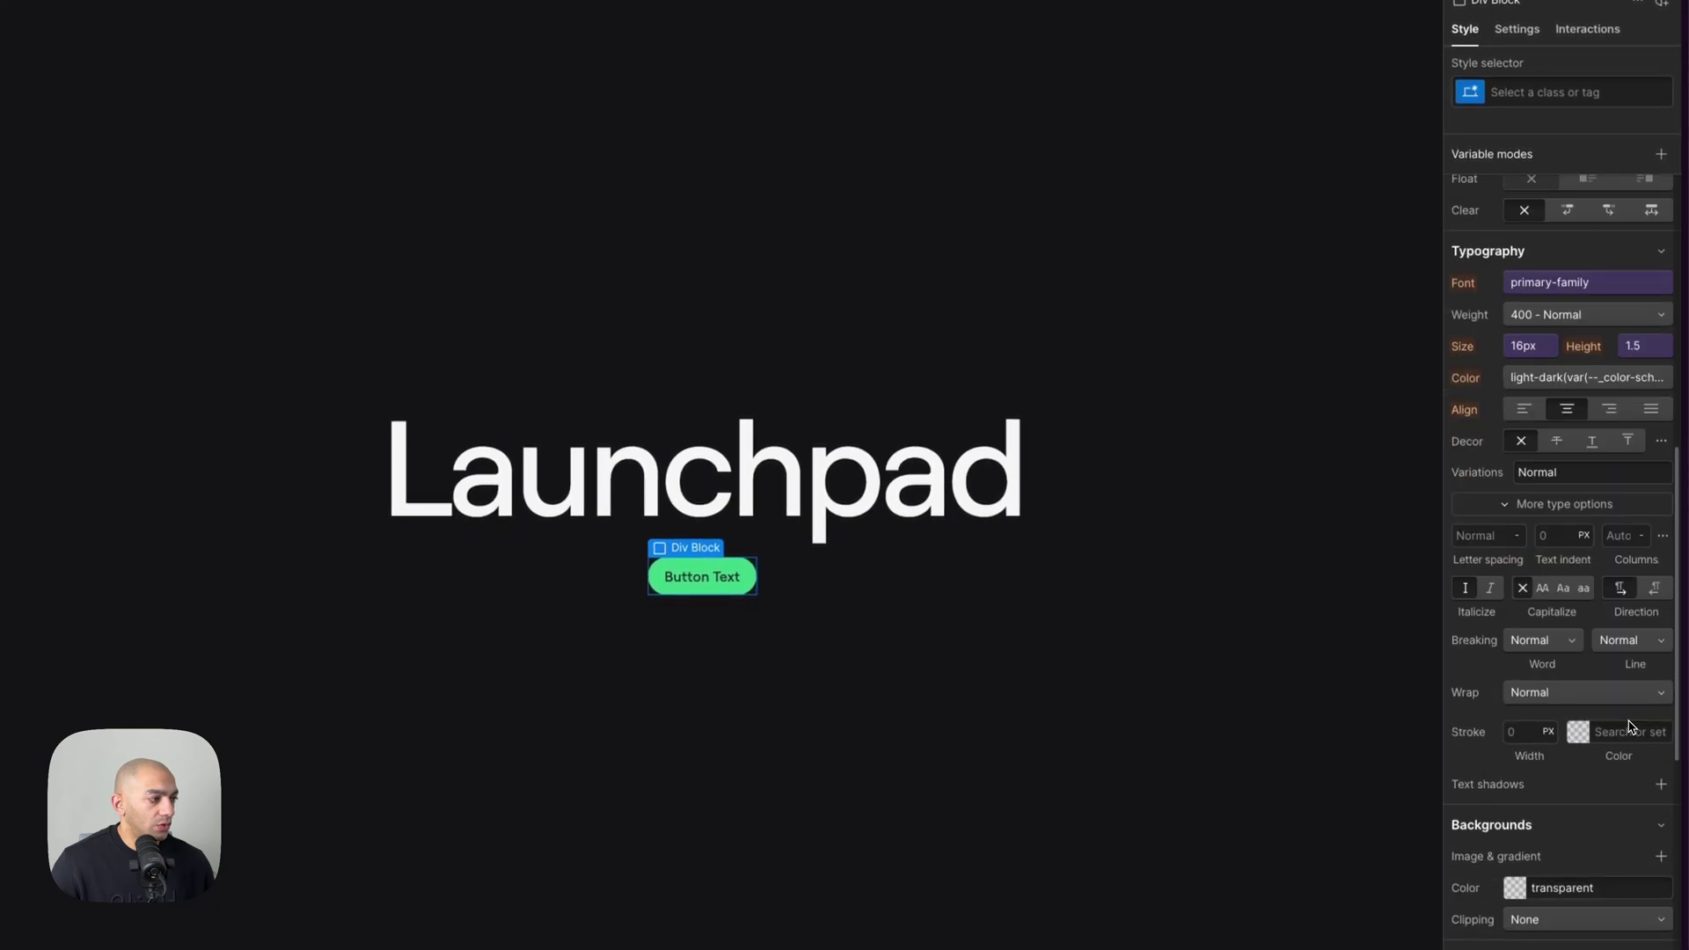
scroll(1628, 726, "down", 8)
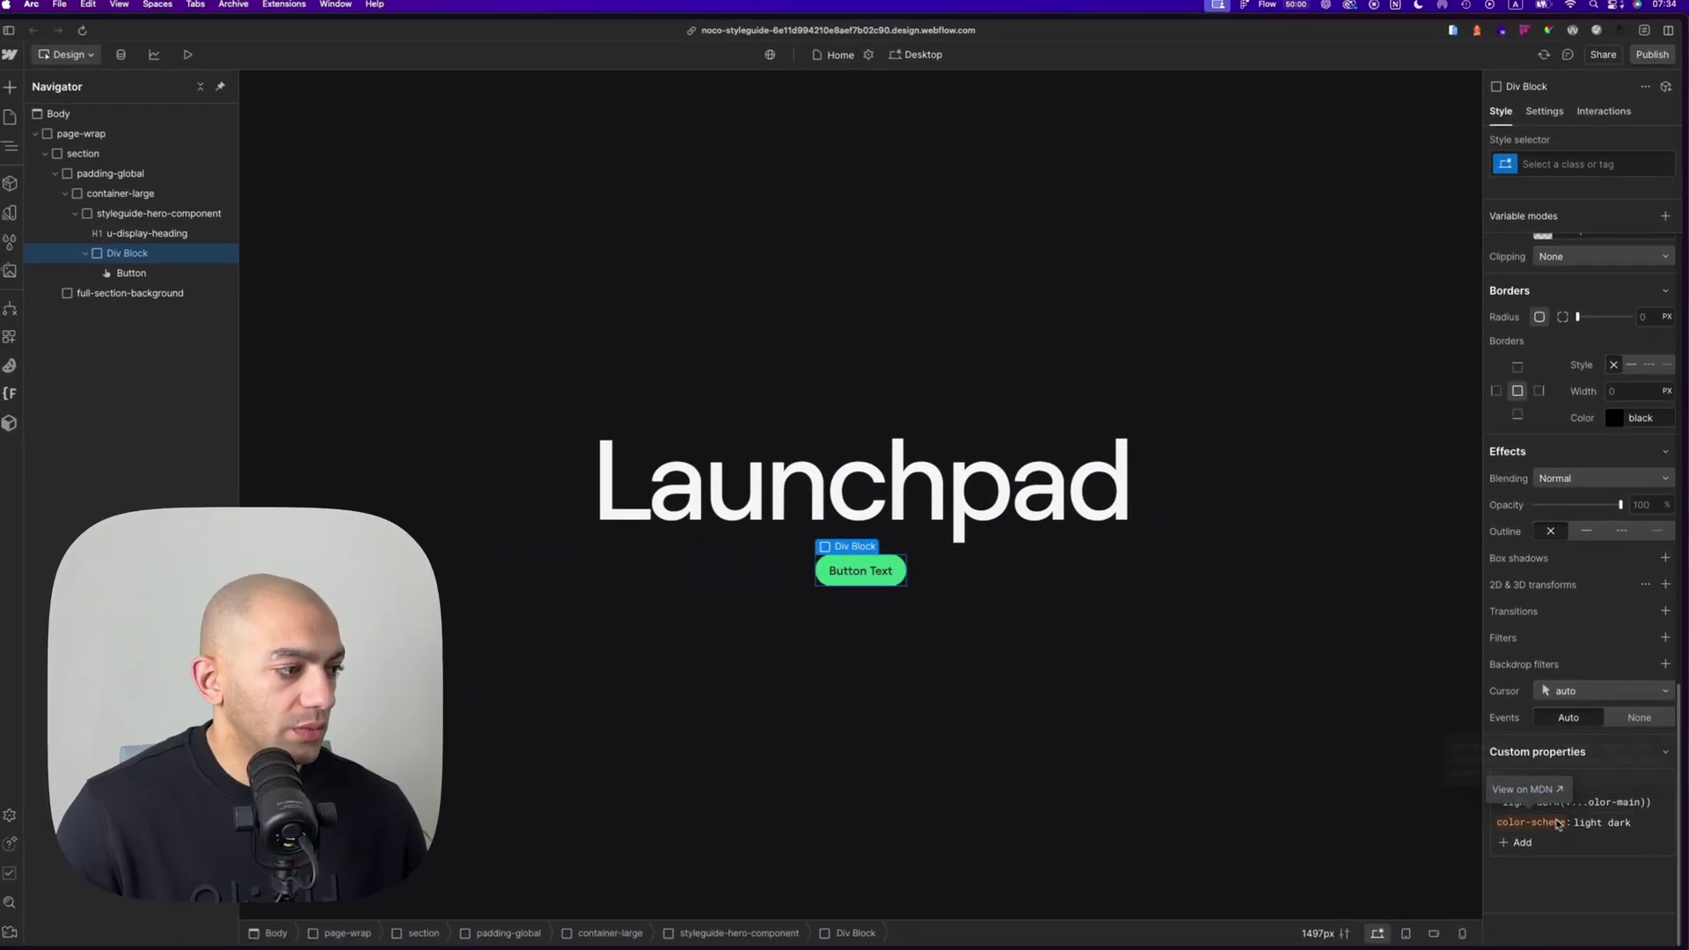
Change the Div Block's color-scheme custom property from 'only dark' to 'only light'.
left_click(1619, 820)
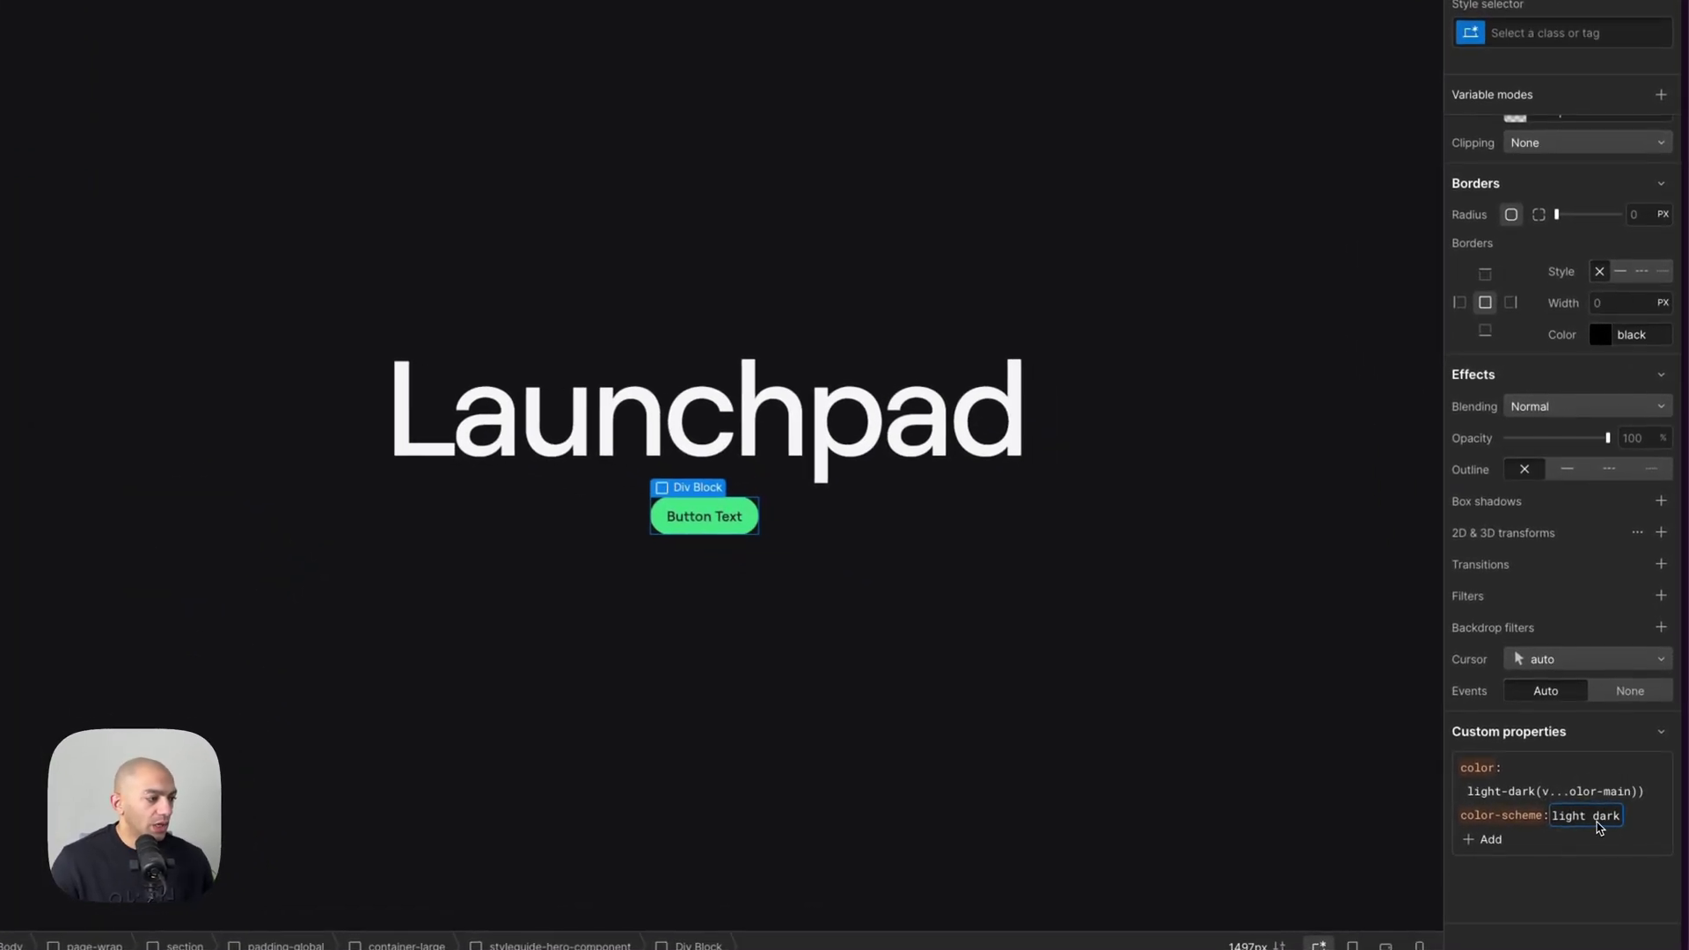
double_click(1605, 816)
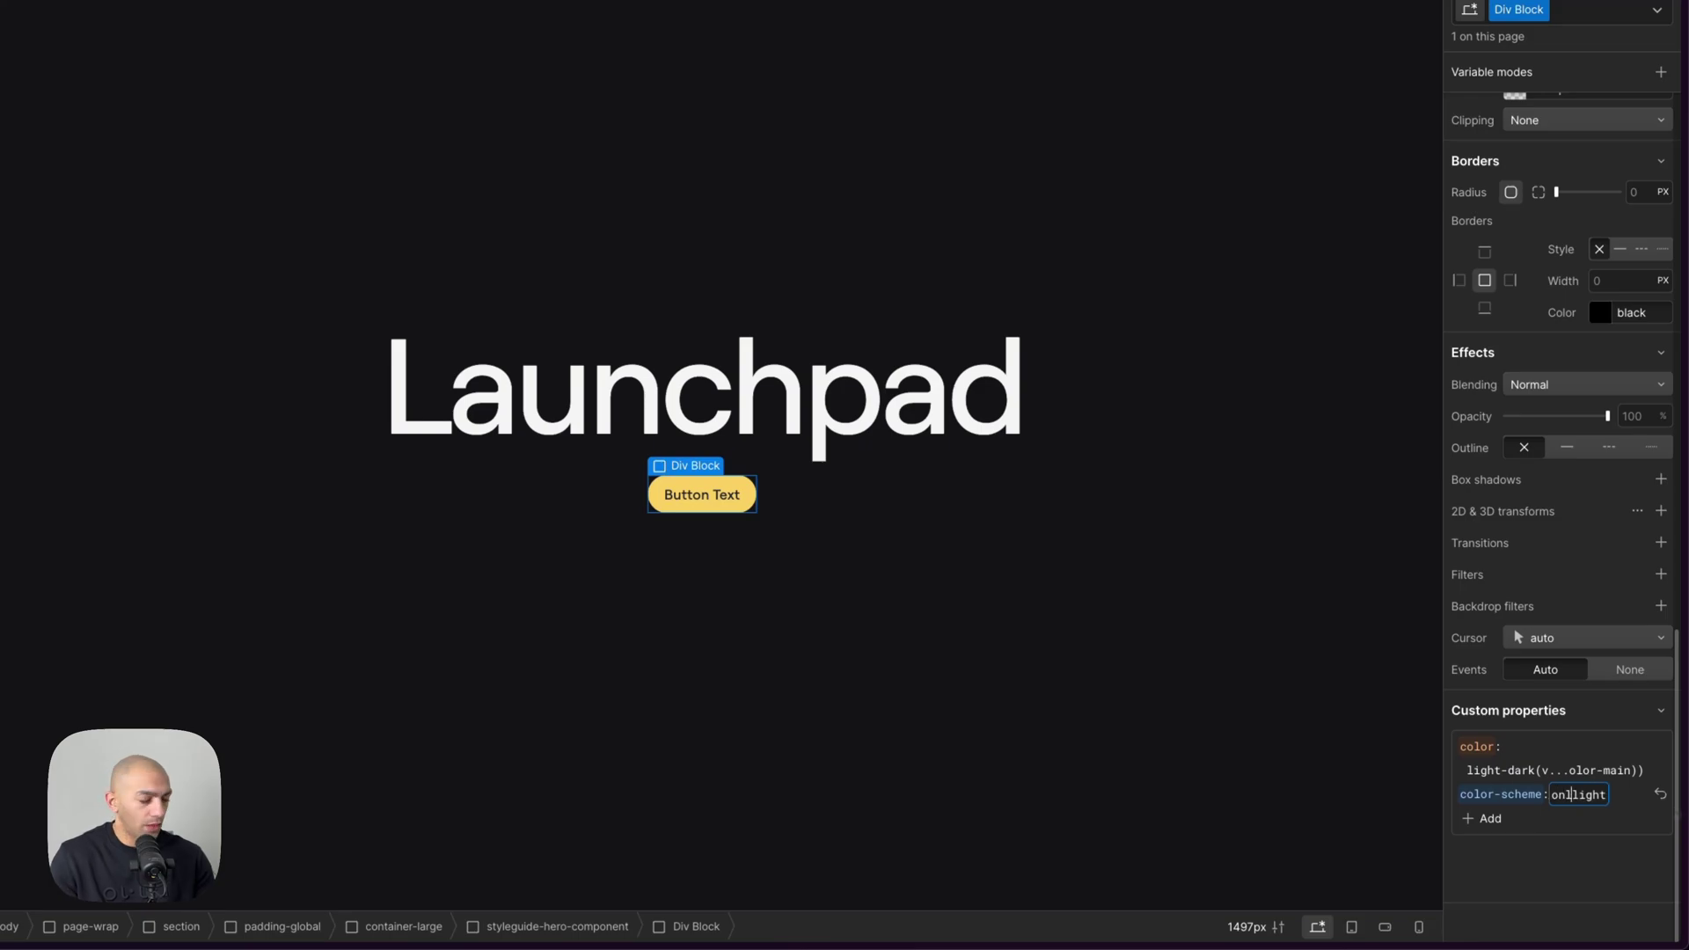
type("ly")
key("Return")
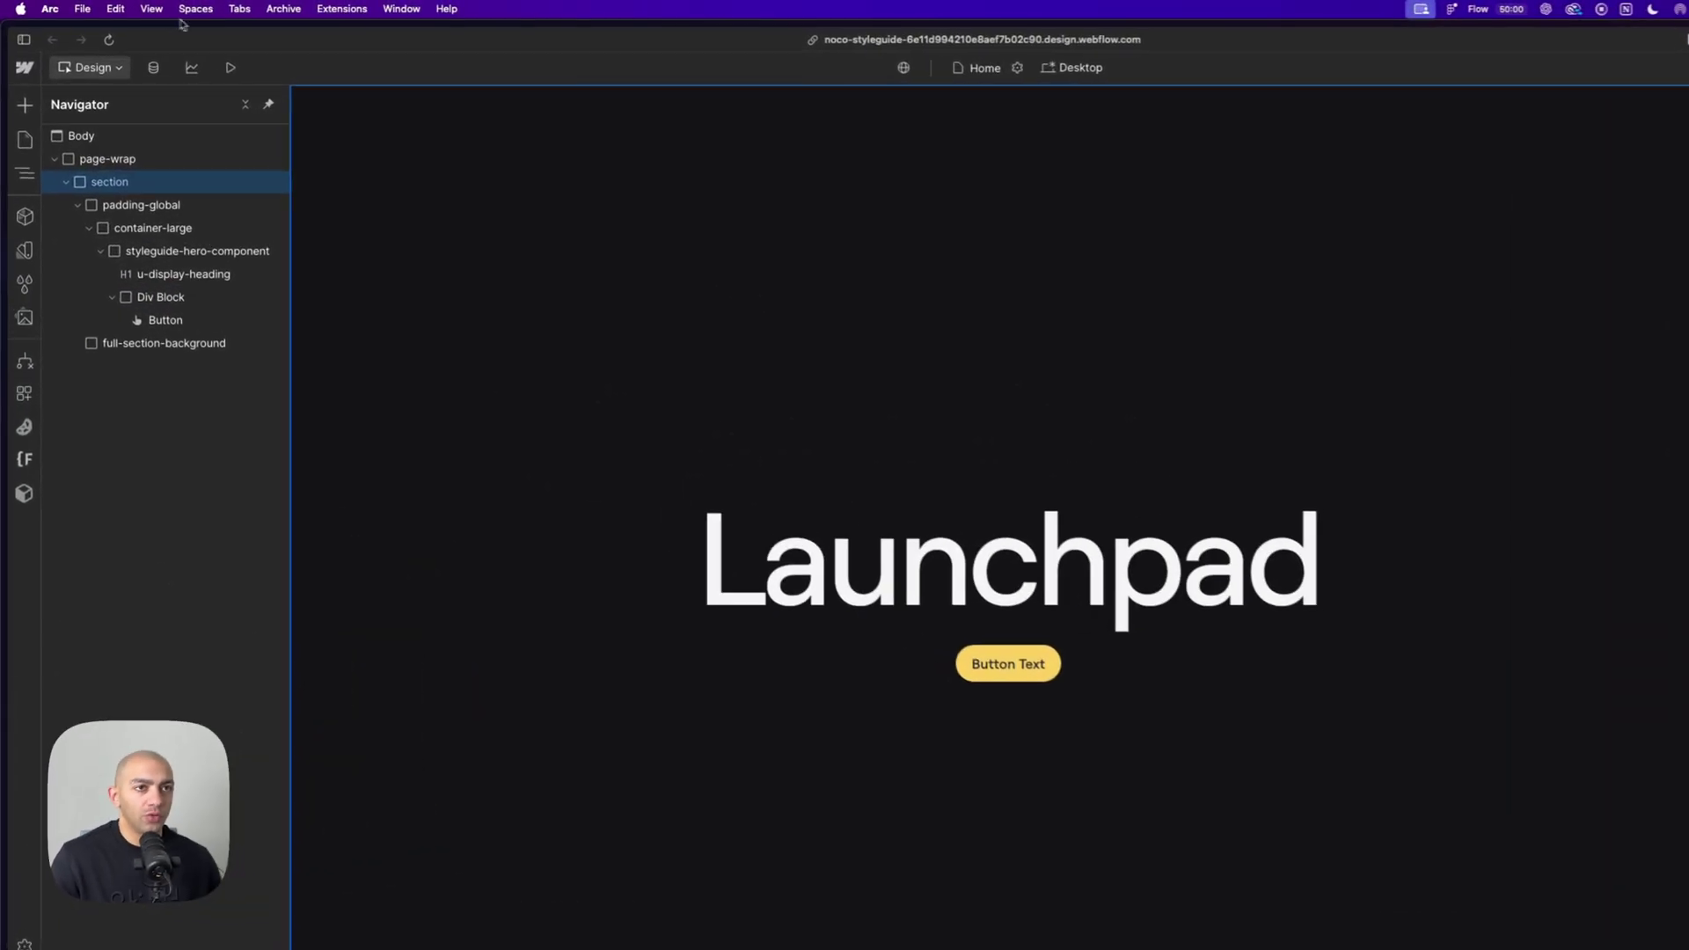
Test Arc's appearance as Light, Dark, then Automatic, and reselect the Div Block.
left_click(129, 7)
mouse_move(194, 36)
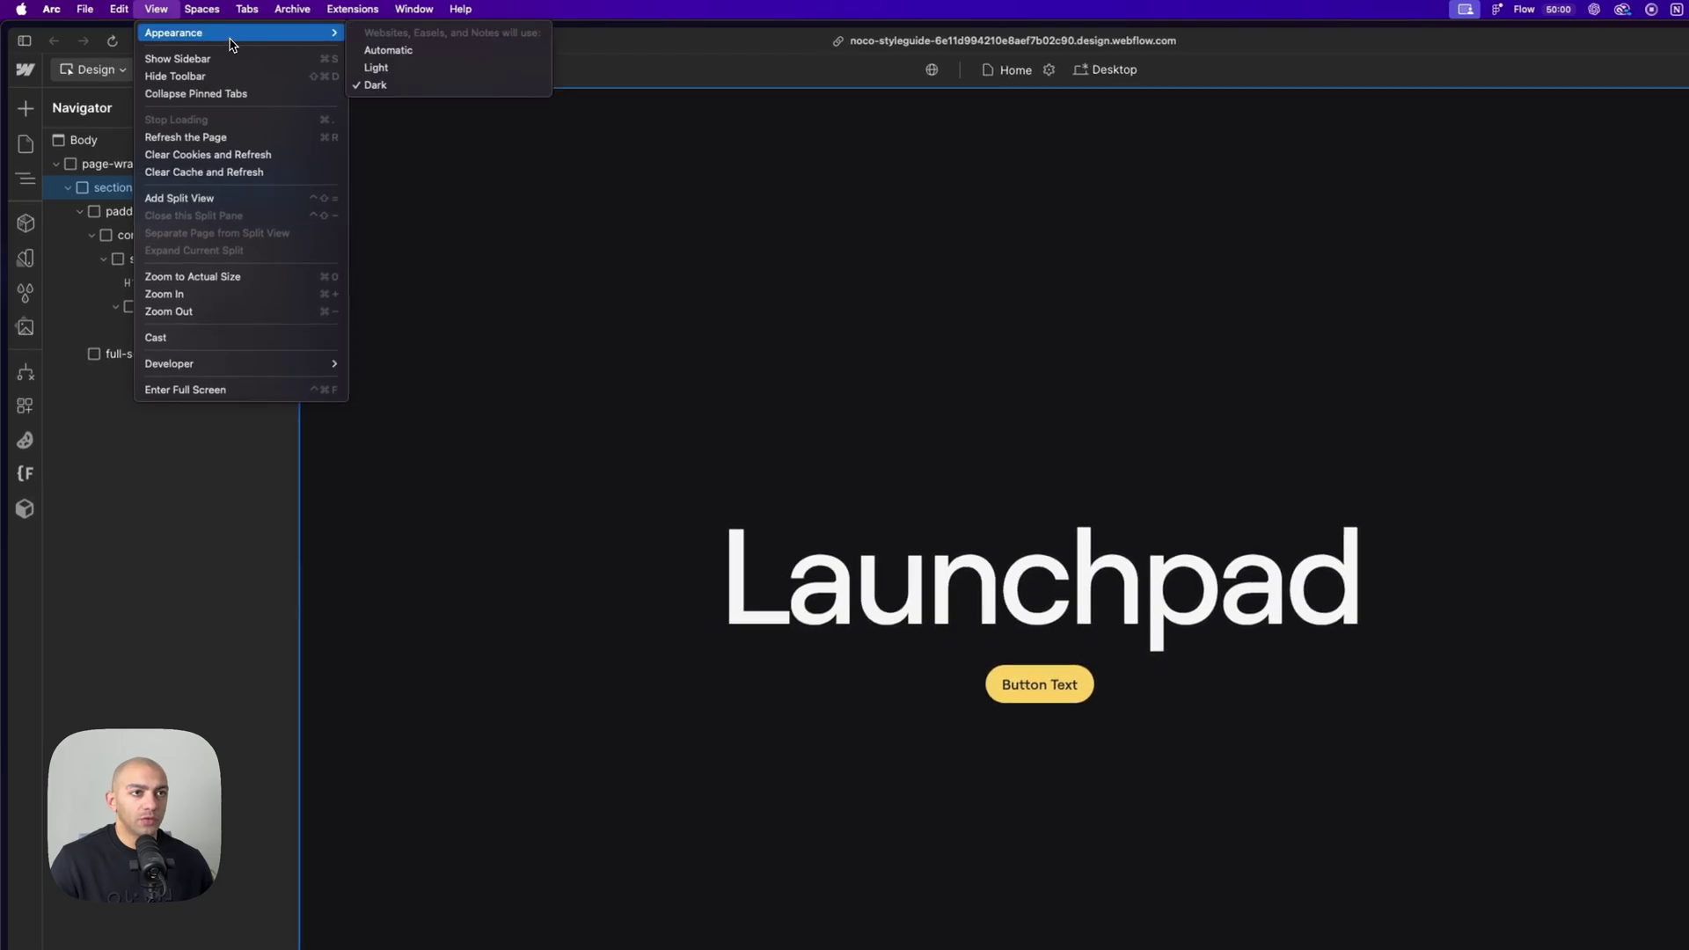
left_click(401, 69)
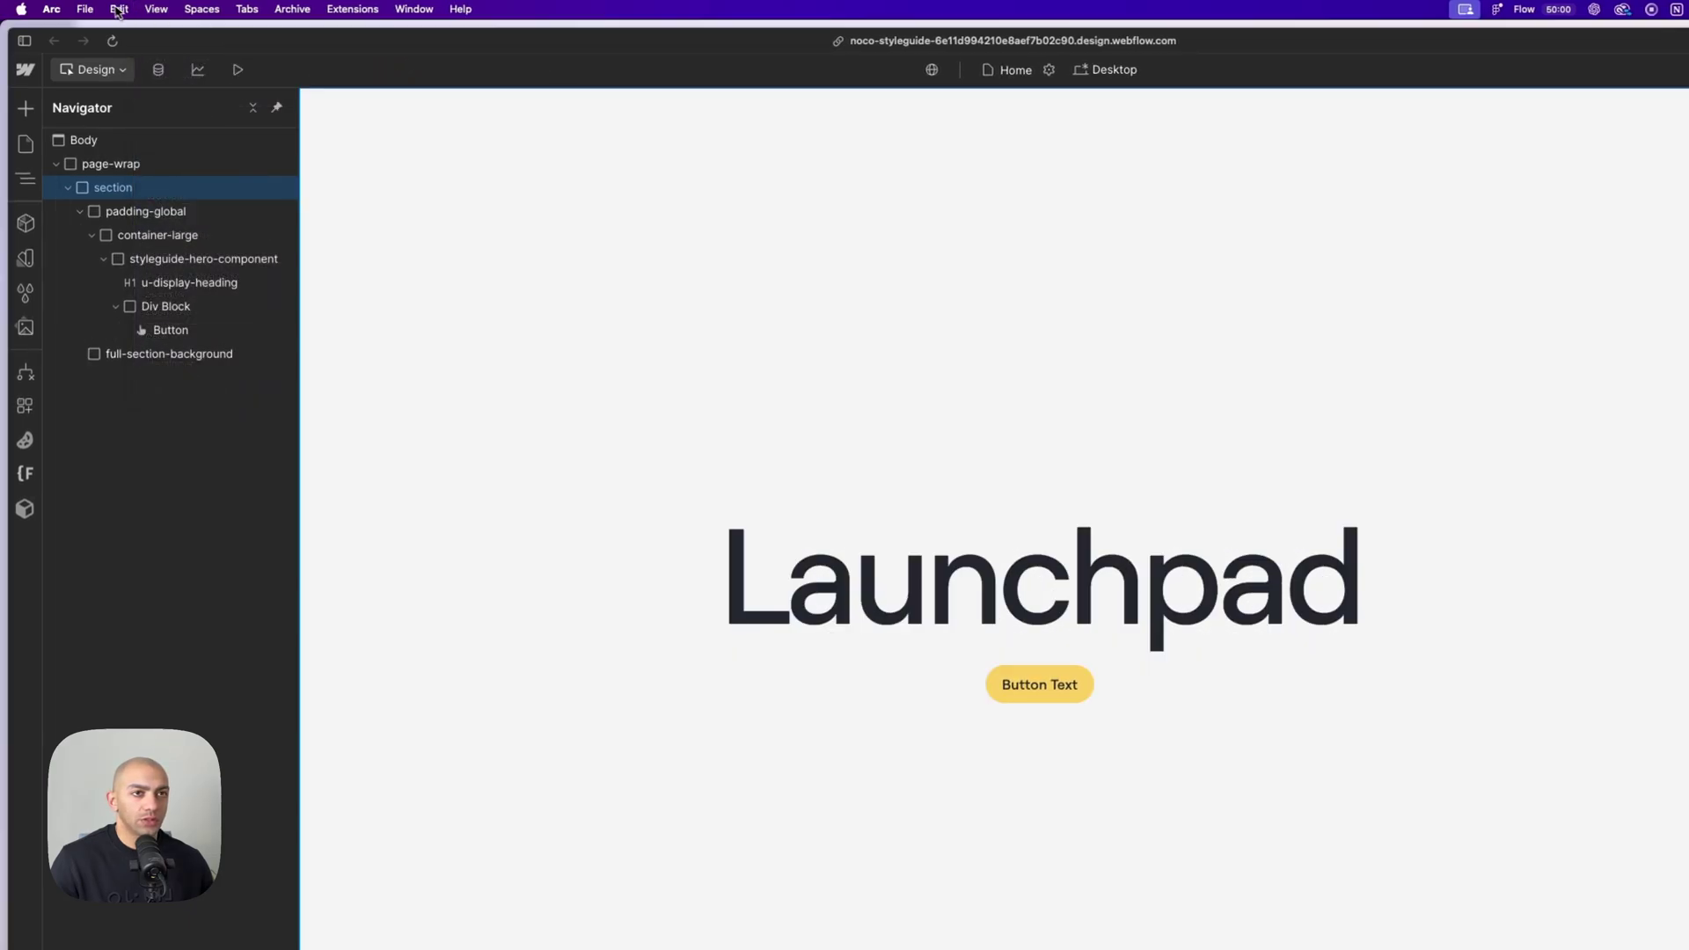
left_click(155, 9)
mouse_move(195, 35)
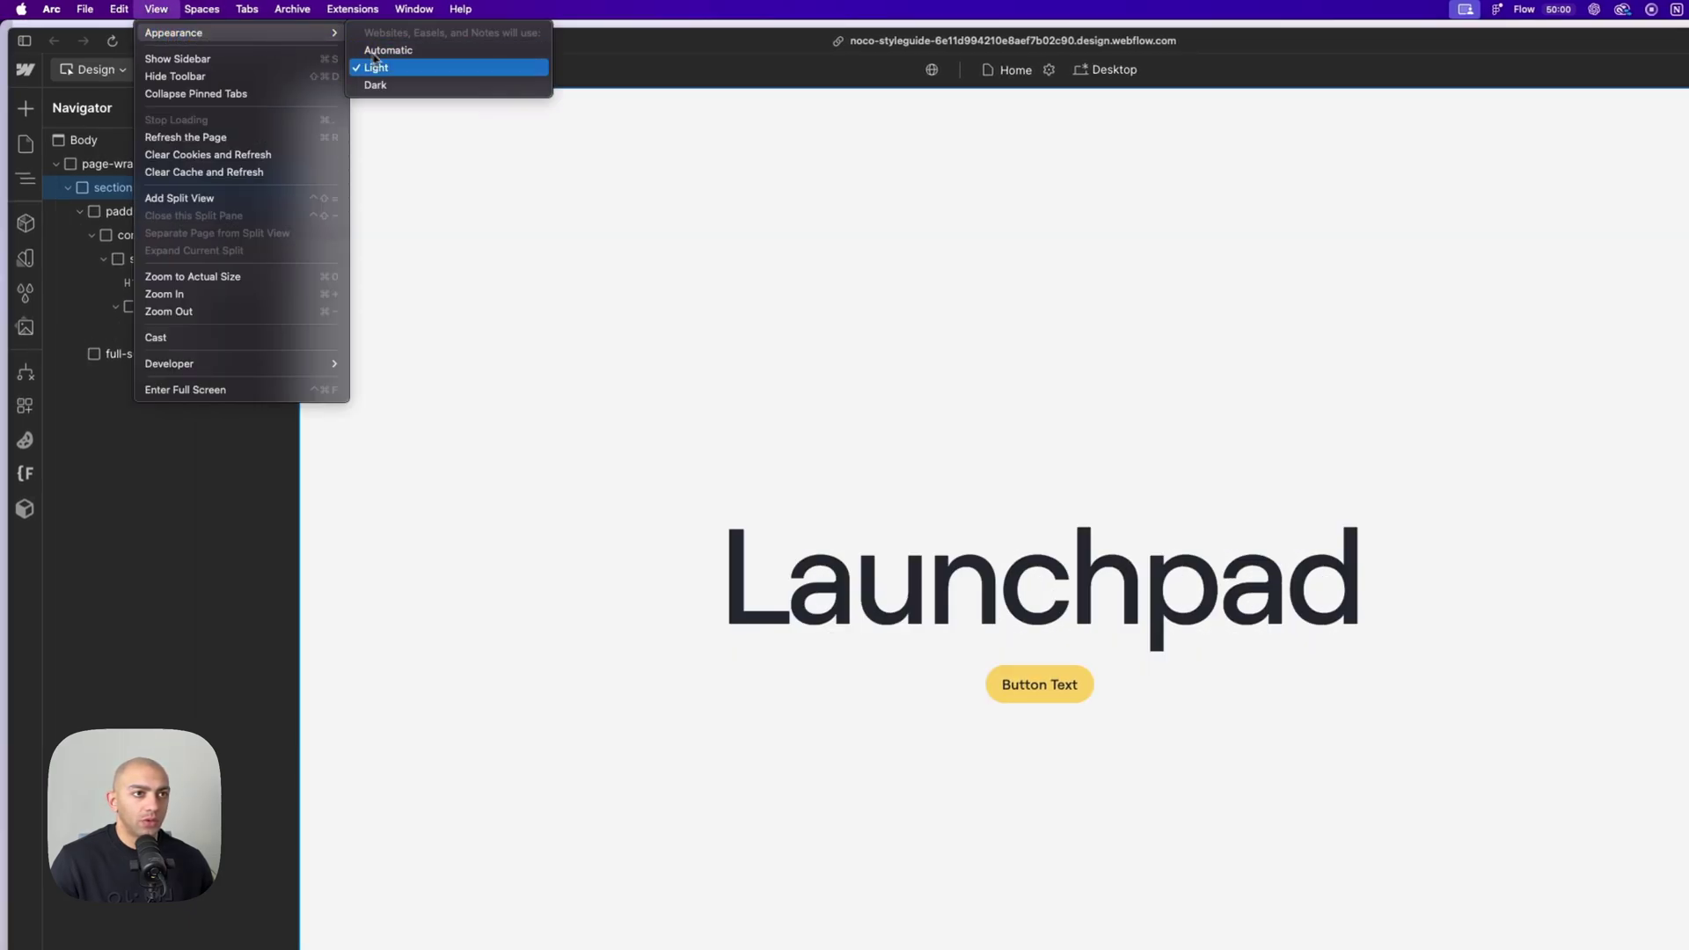
left_click(376, 84)
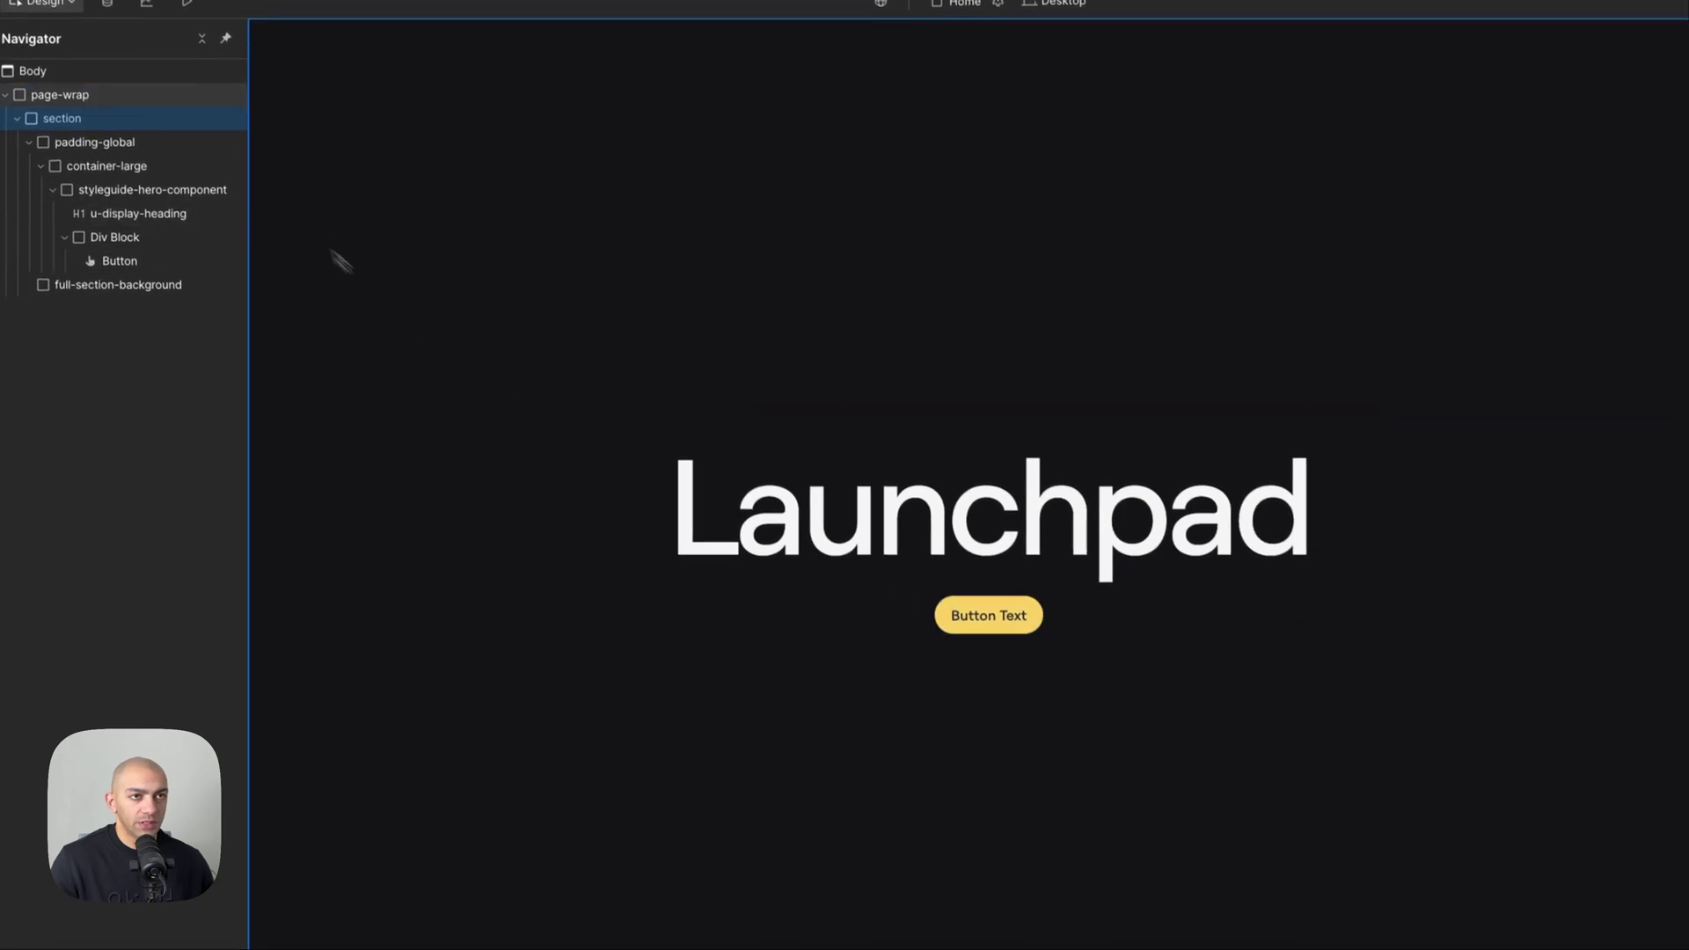
left_click(145, 8)
mouse_move(194, 32)
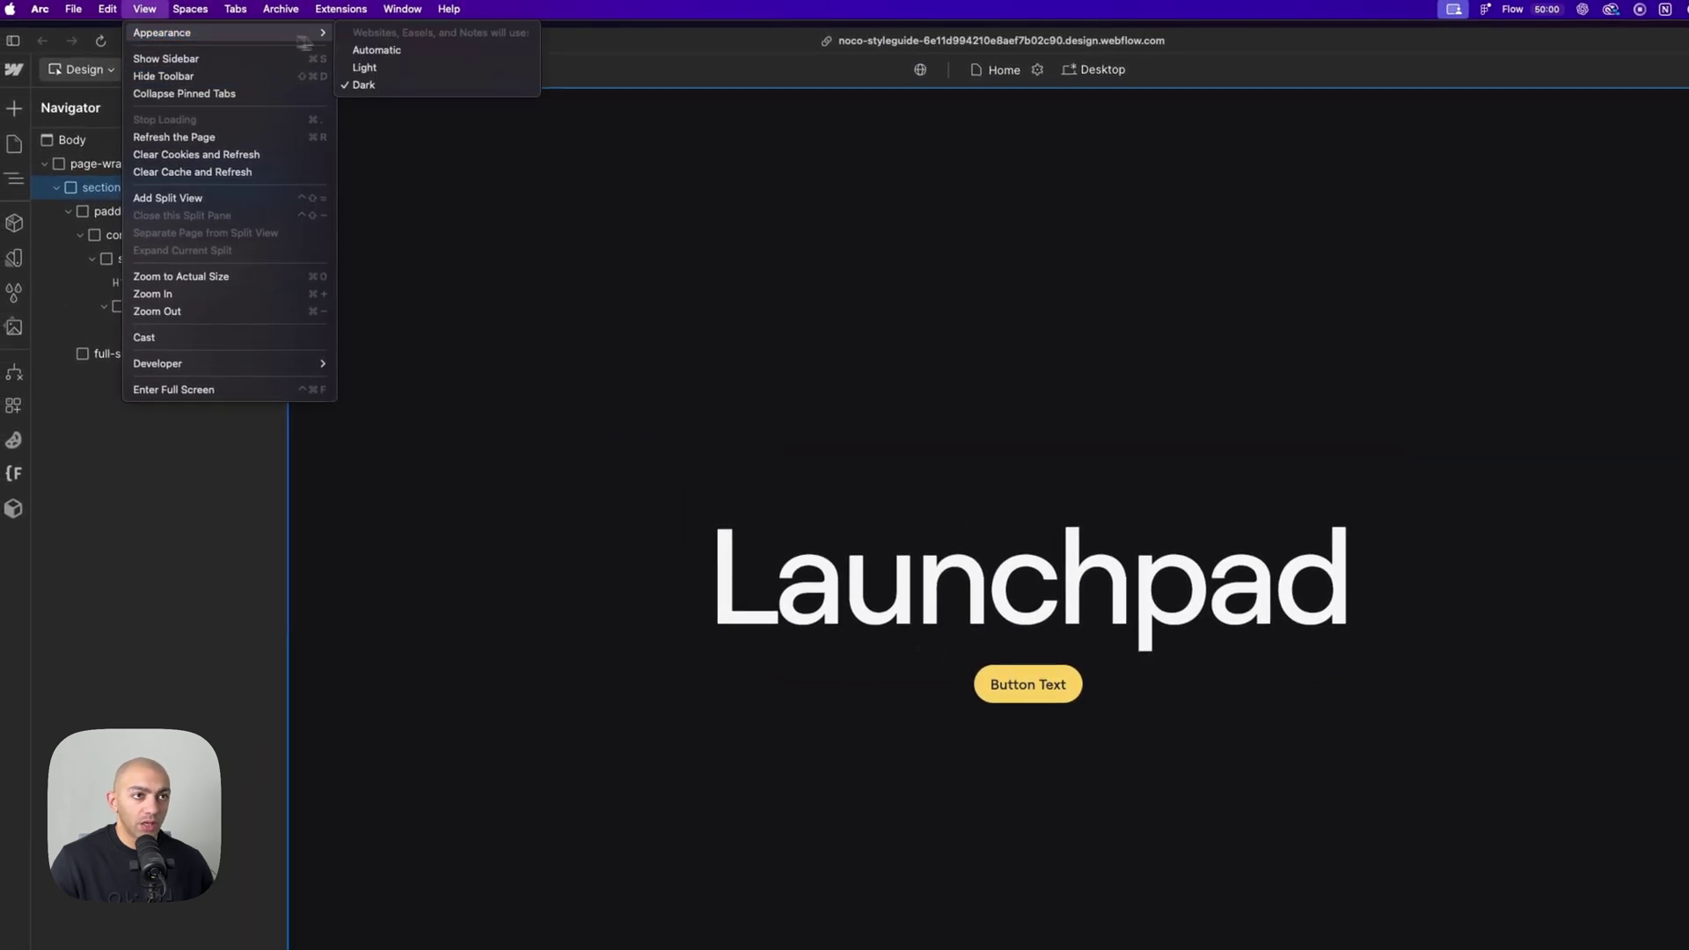
left_click(407, 51)
left_click(1028, 685)
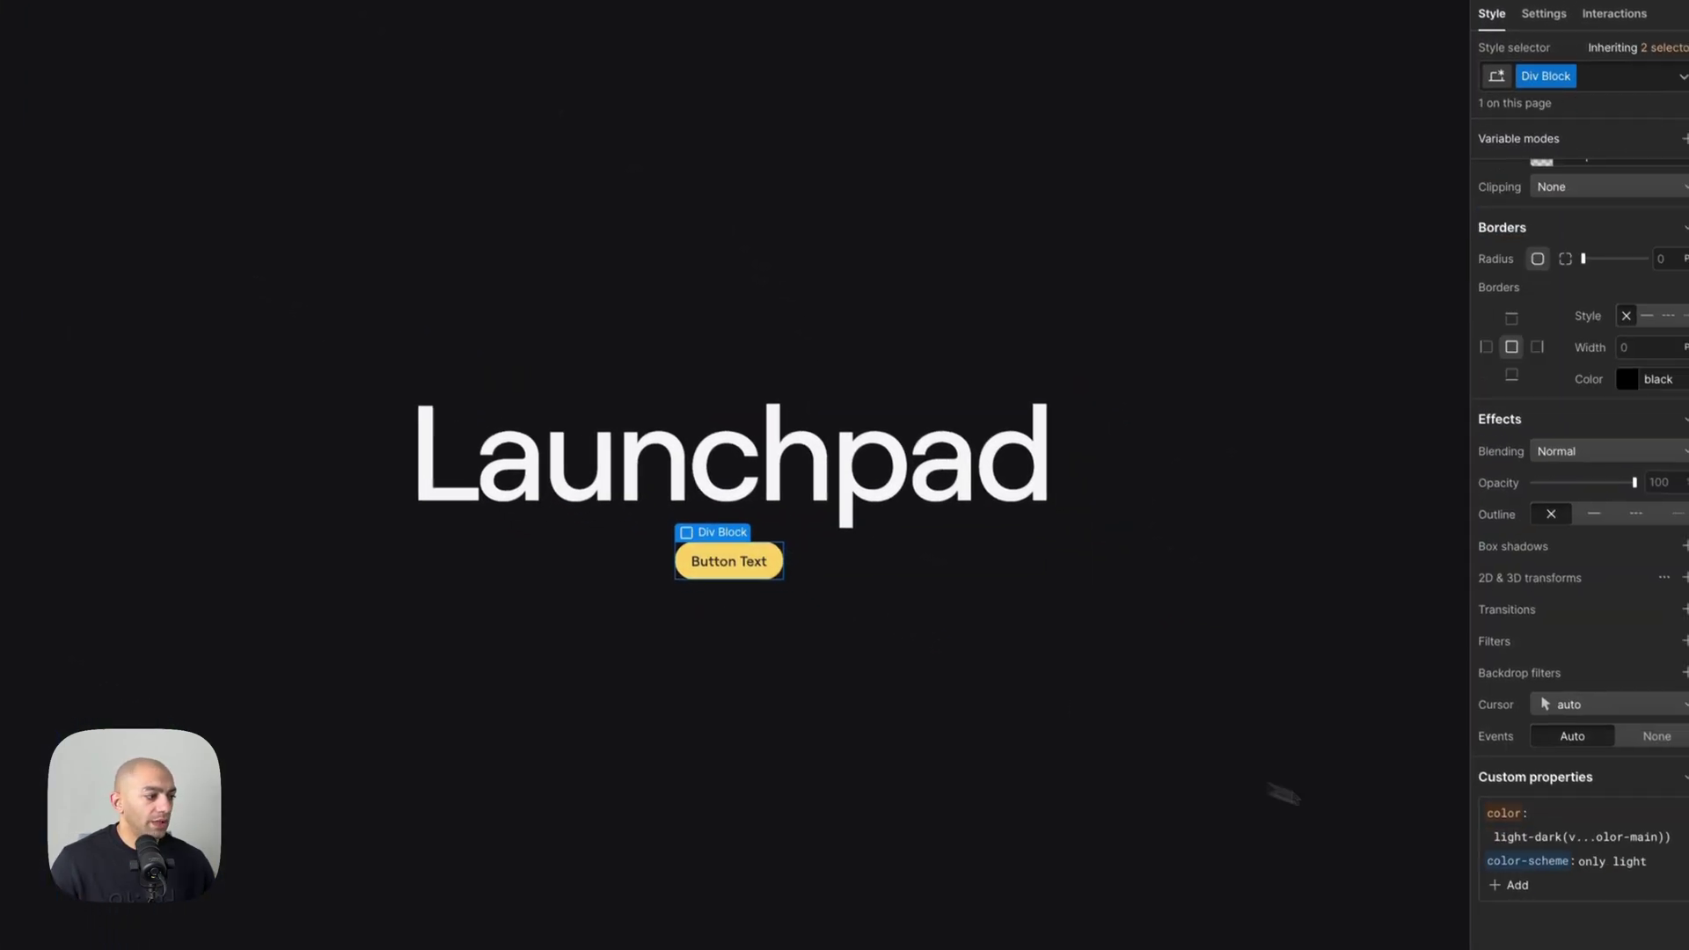
Select the full-page section to review its color and color-scheme: light dark properties.
left_click(1105, 775)
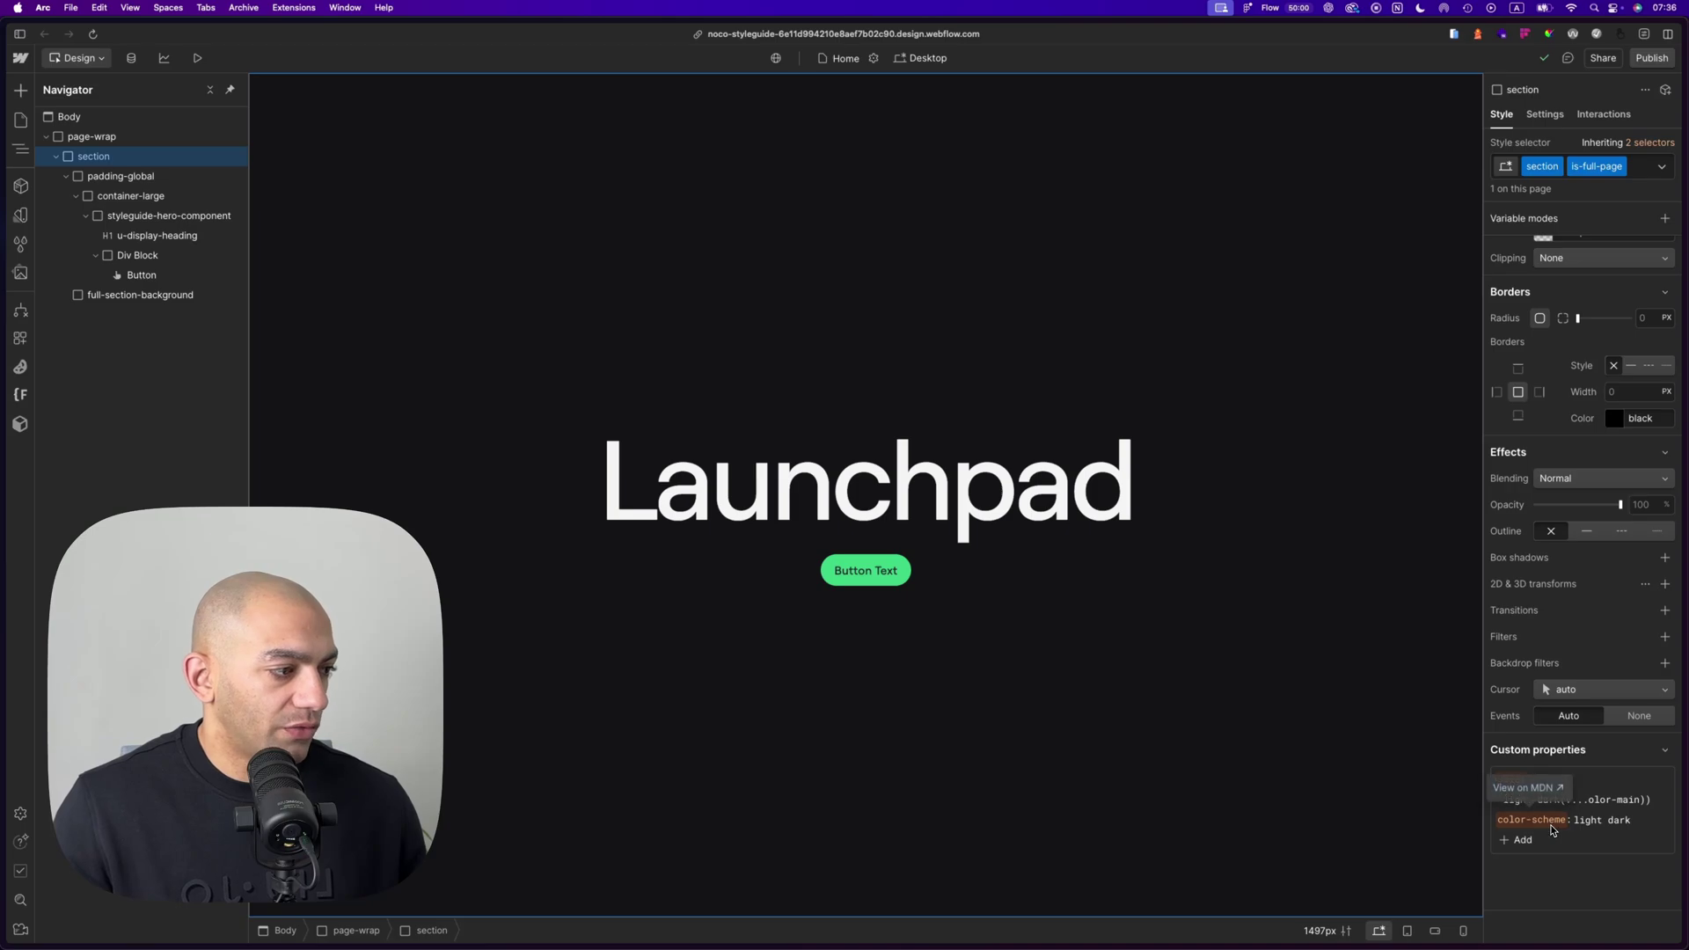
Open MDN's color-scheme page, check Baseline and browser compatibility, then return to Examples.
left_click(1525, 787)
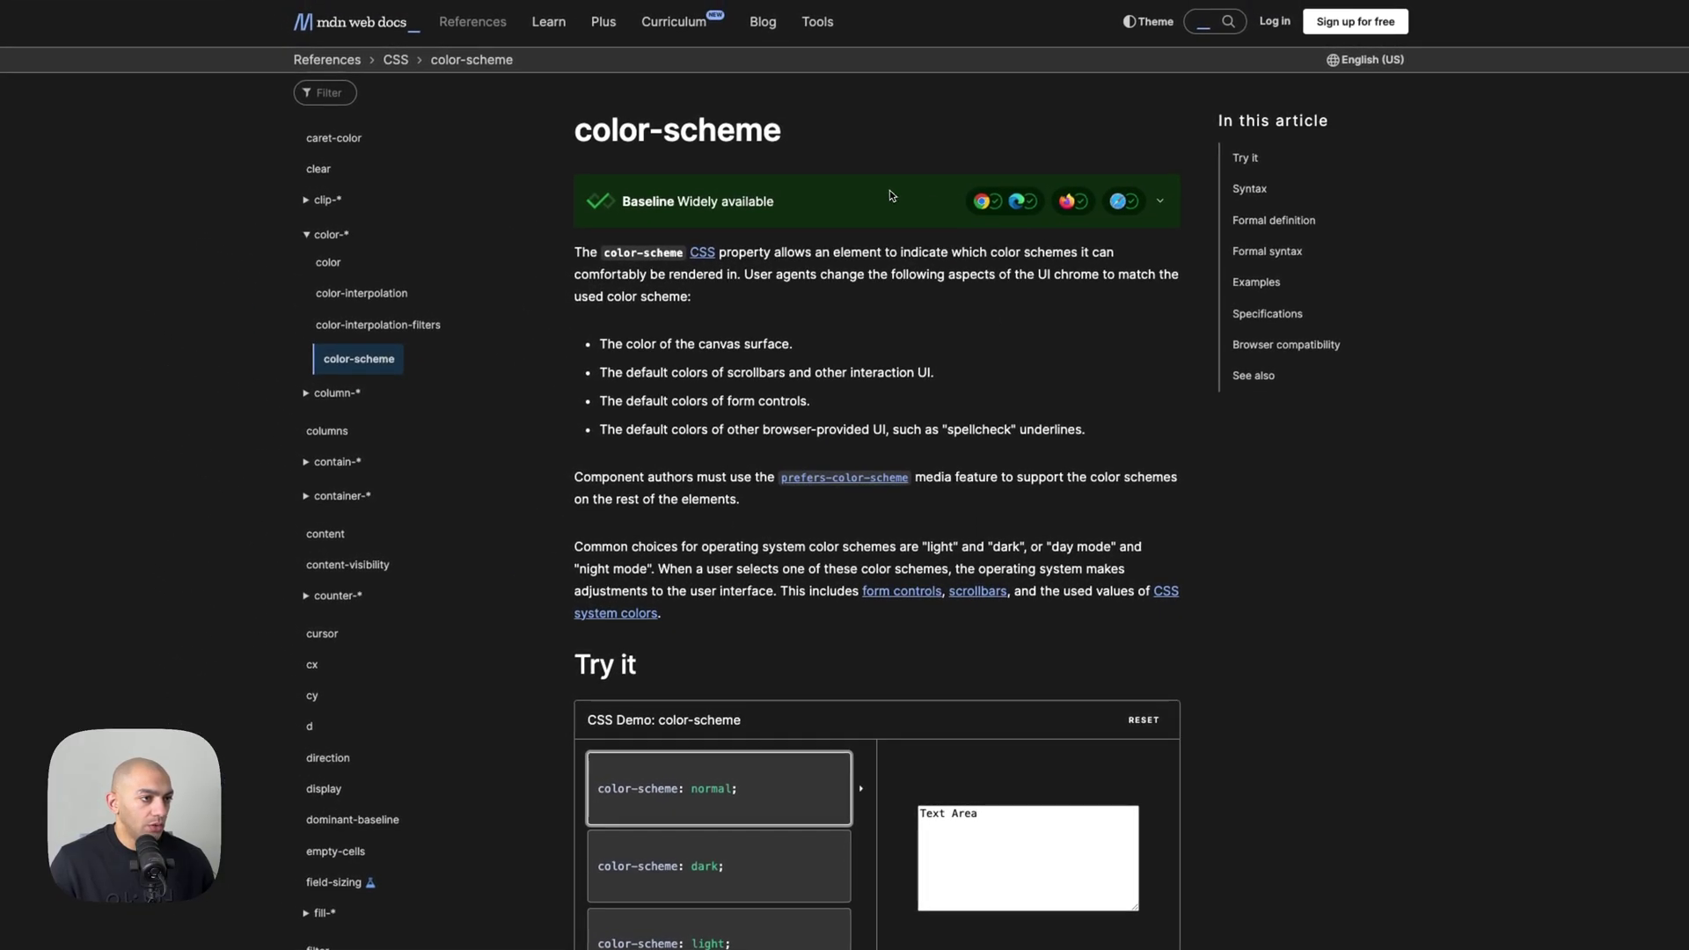
left_click(891, 195)
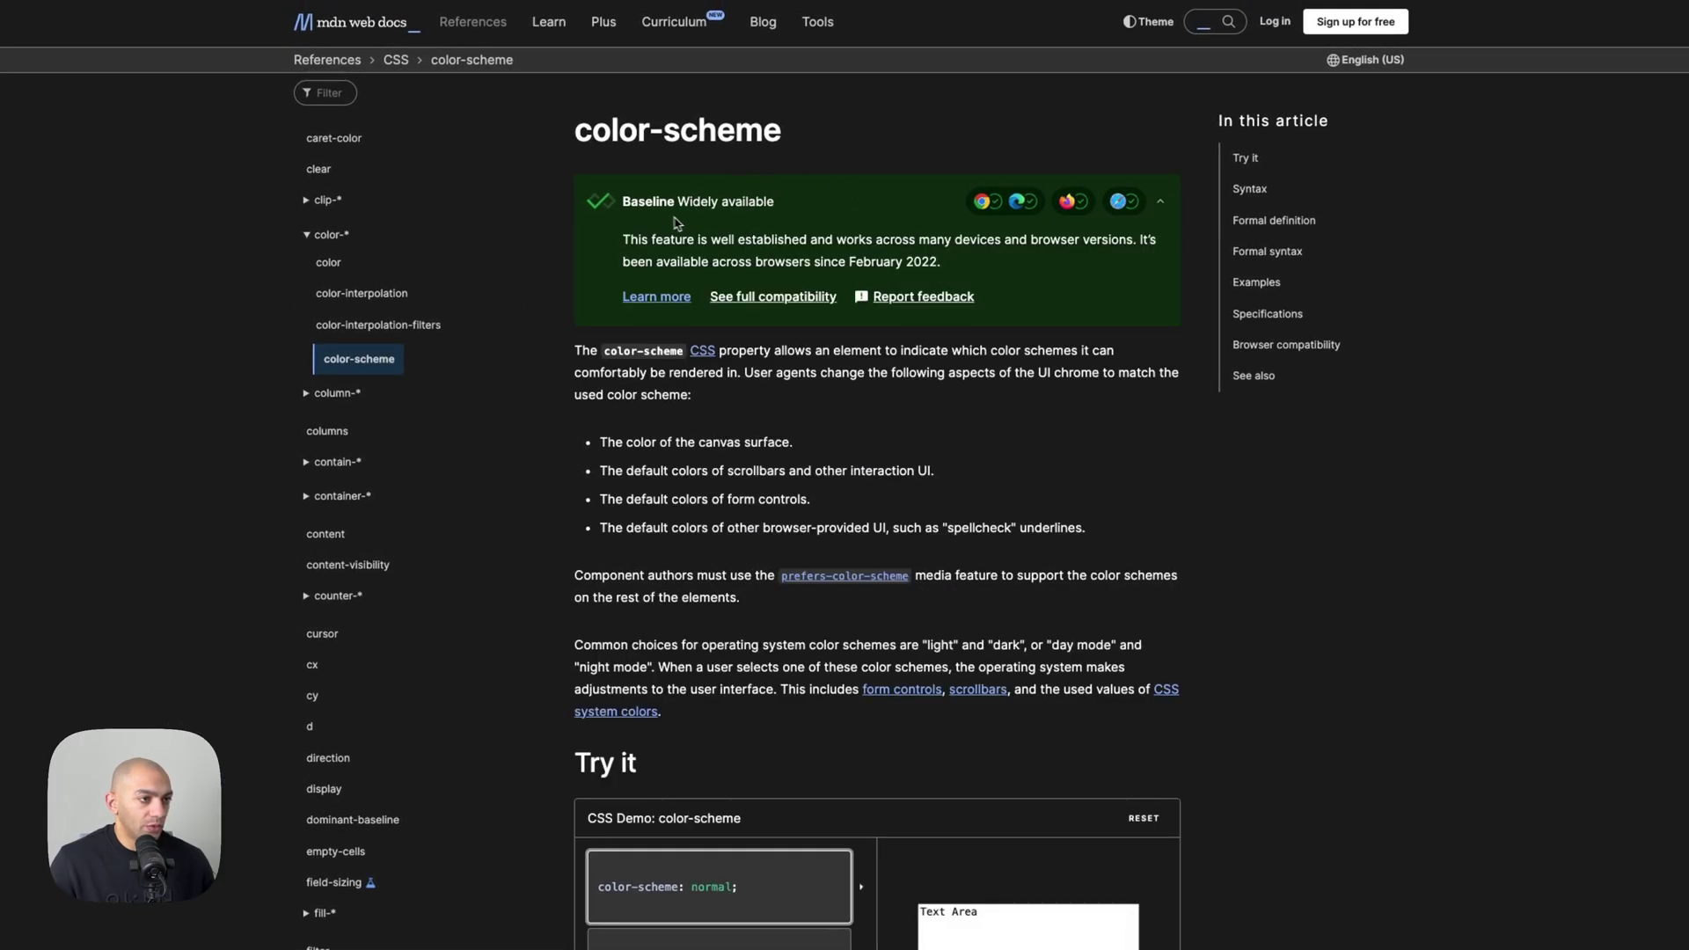
scroll(757, 299, "down", 20)
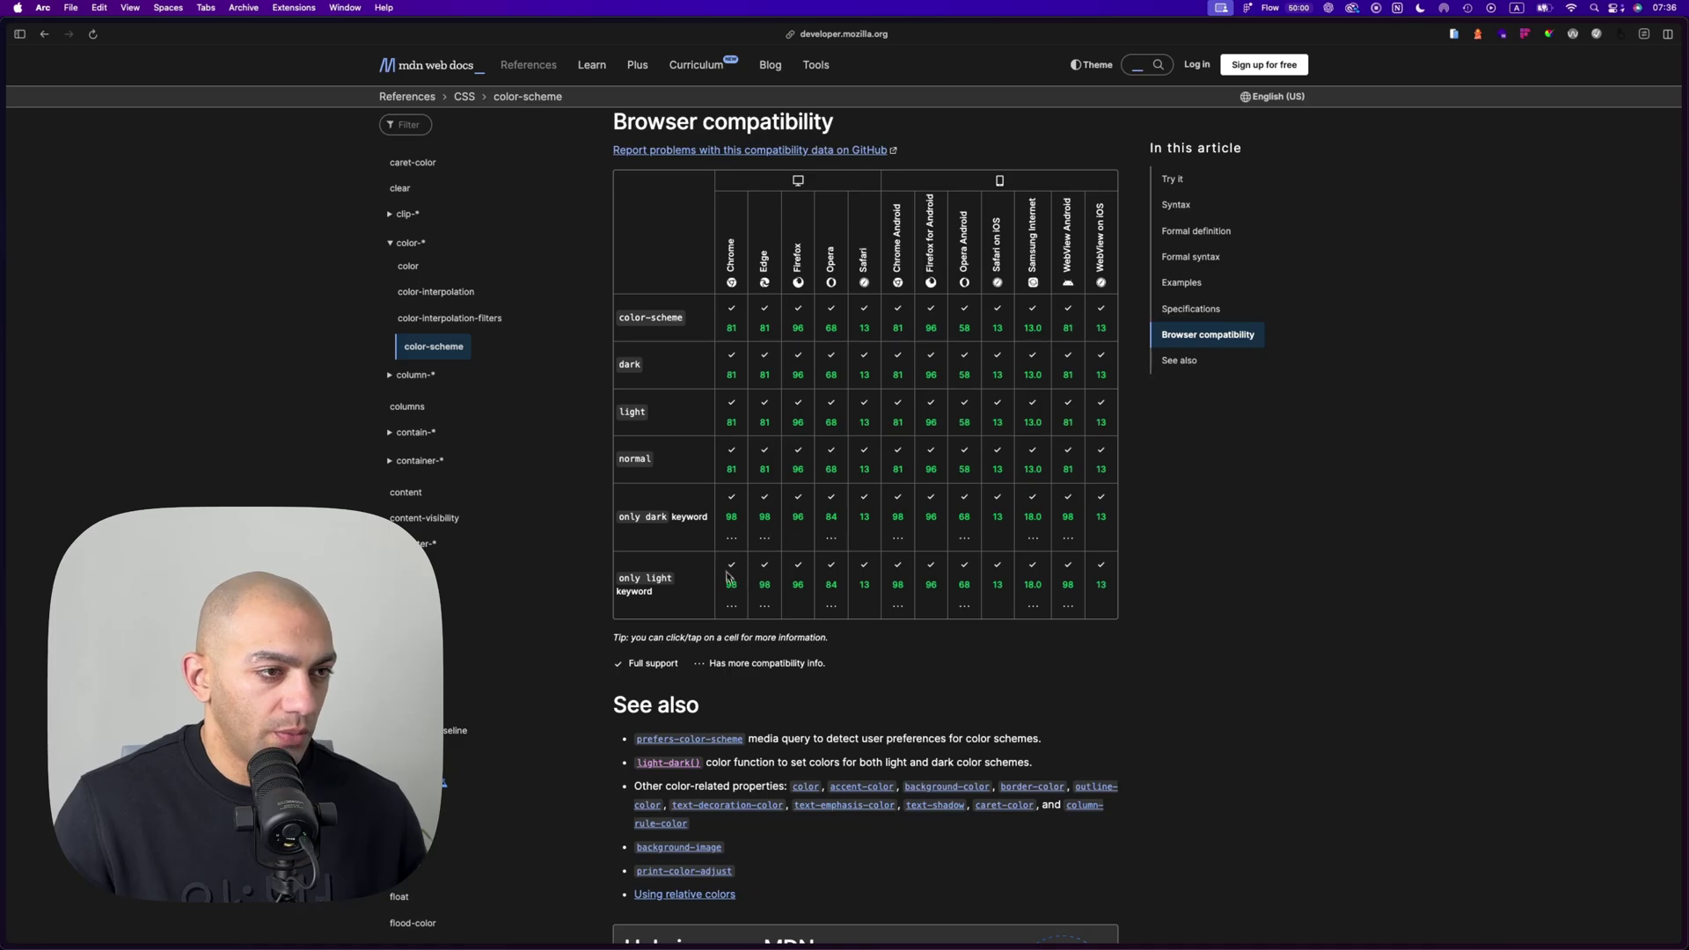
left_click_drag(642, 319, 688, 320)
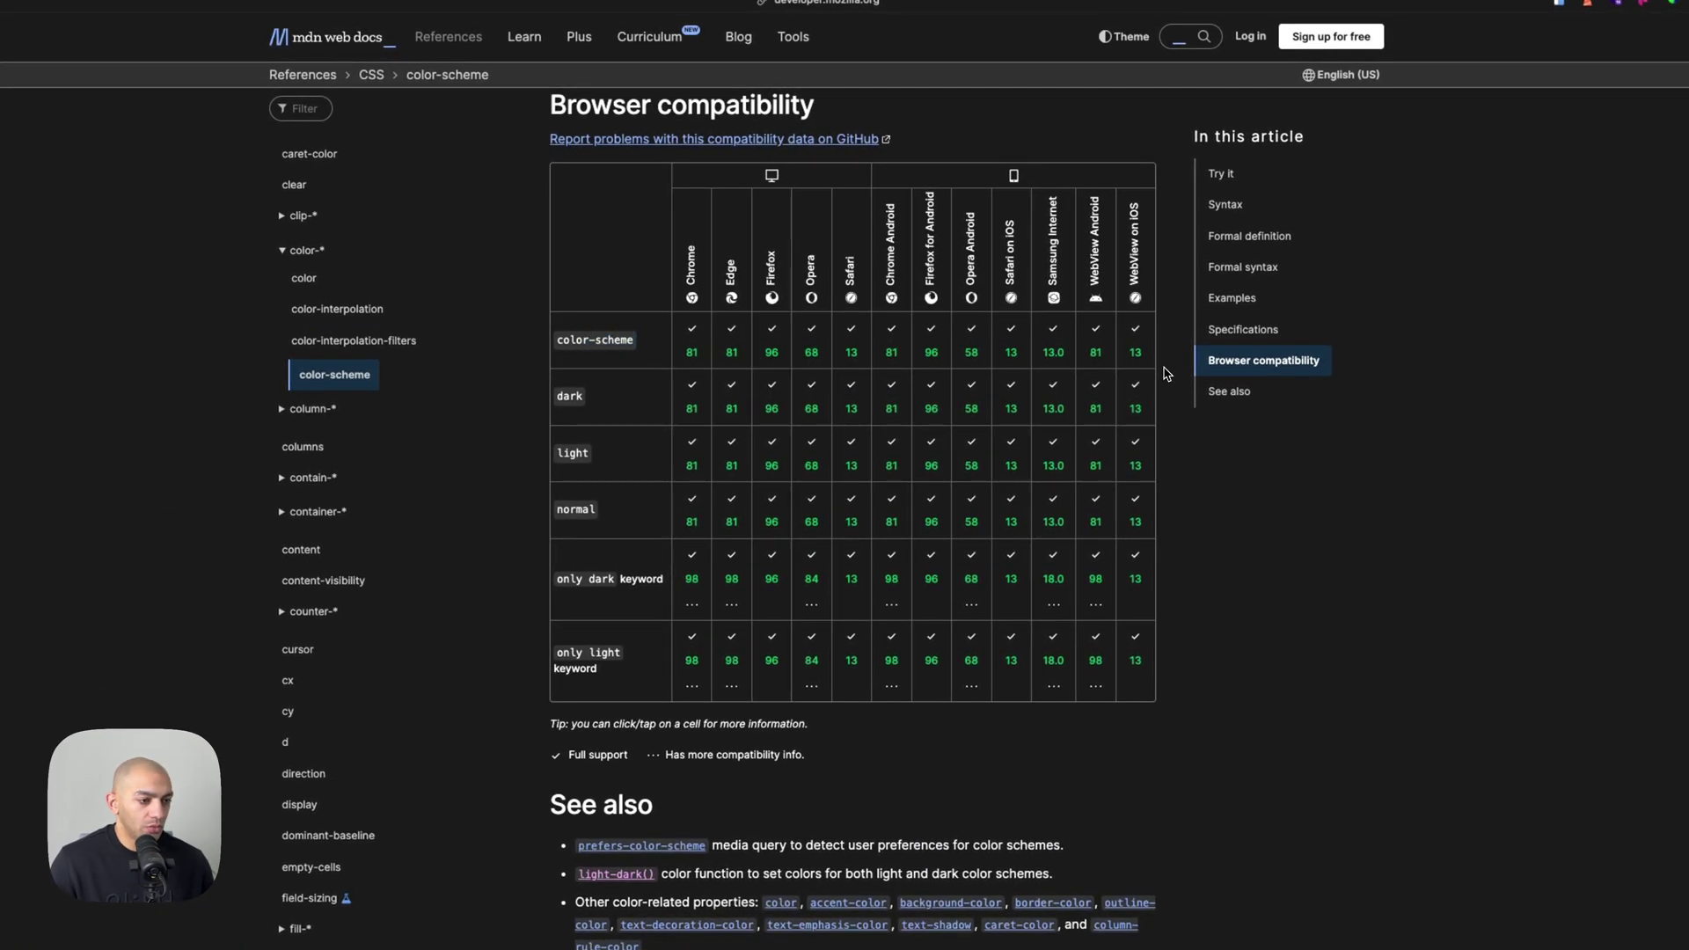
scroll(1170, 376, "up", 10)
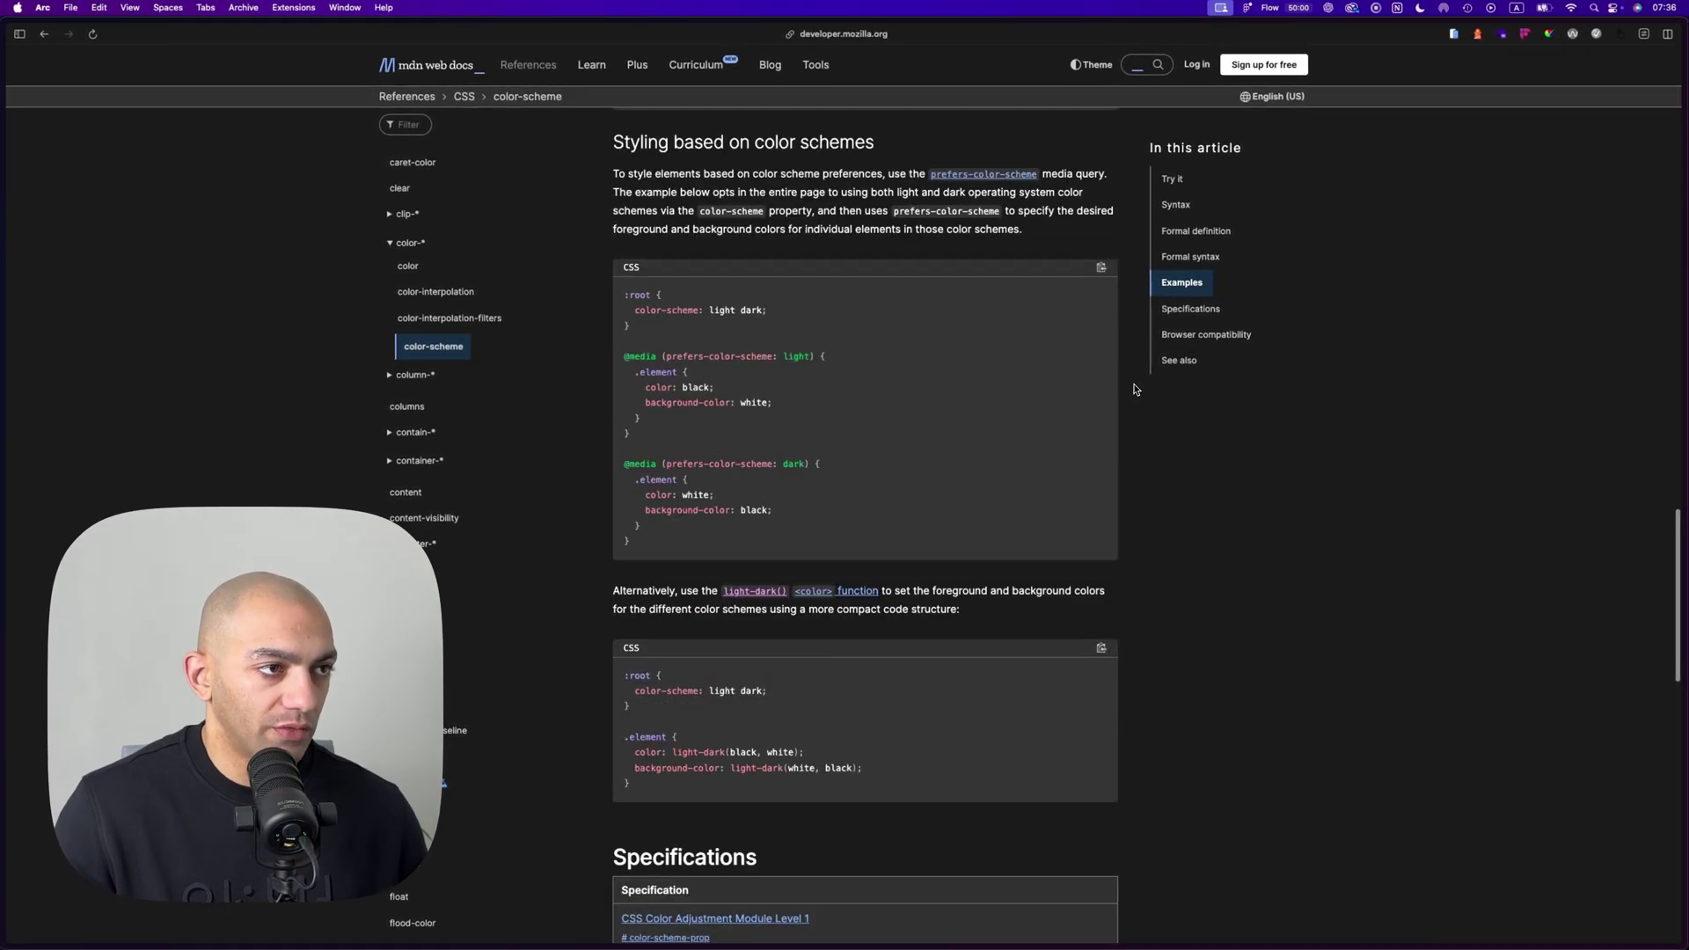
scroll(1135, 389, "up", 4)
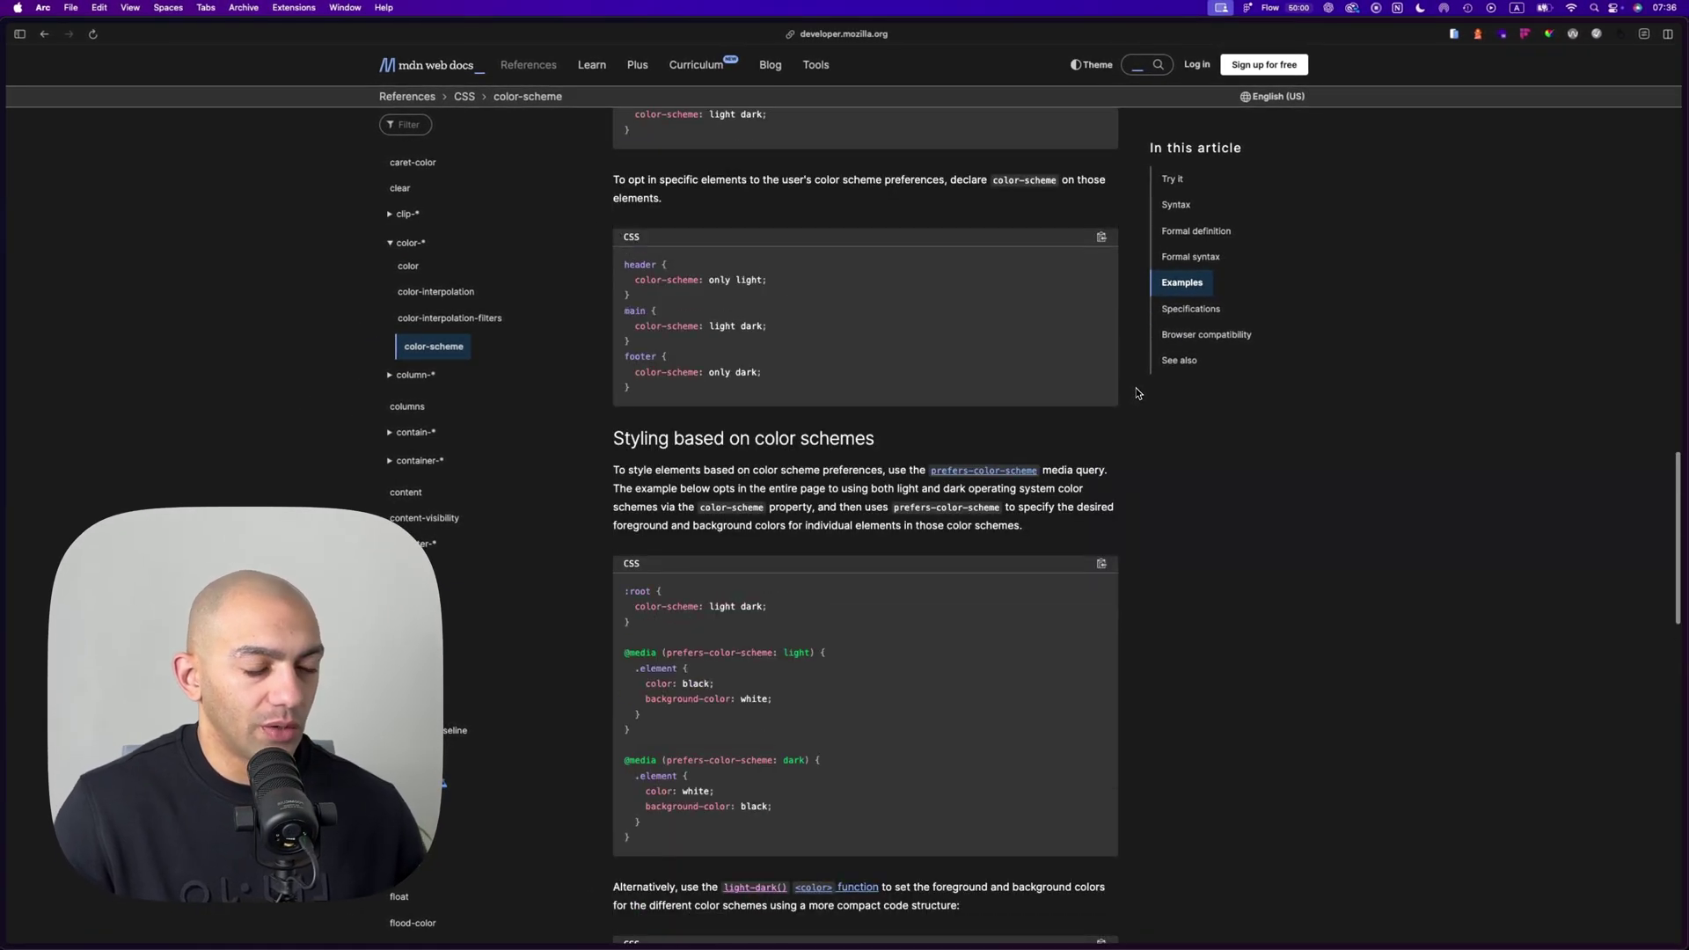